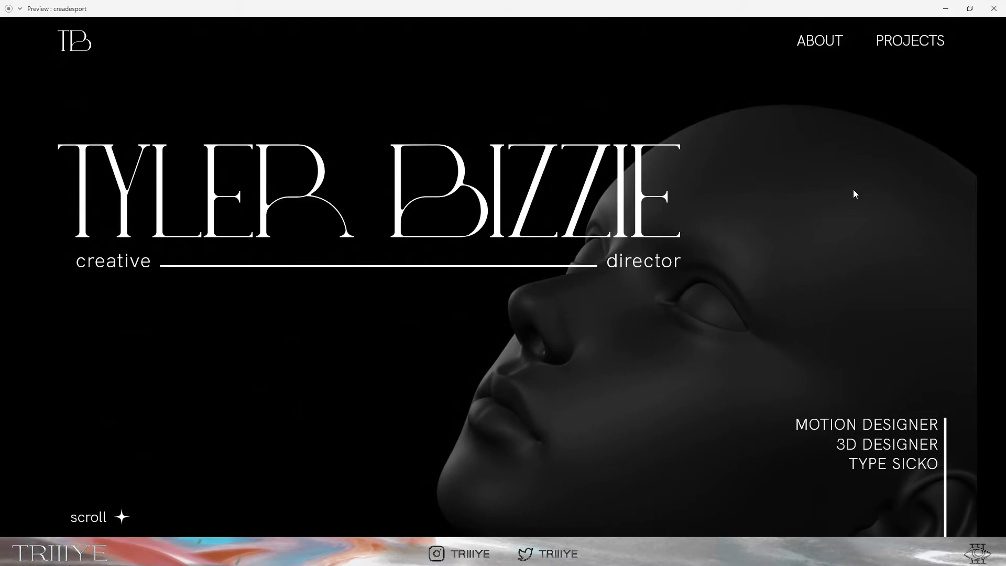
Delete the default cube, camera and light, then import the head model from an STL file
{"action": "scroll", "coordinate": [820, 194], "scroll_direction": "down", "scroll_amount": 5}
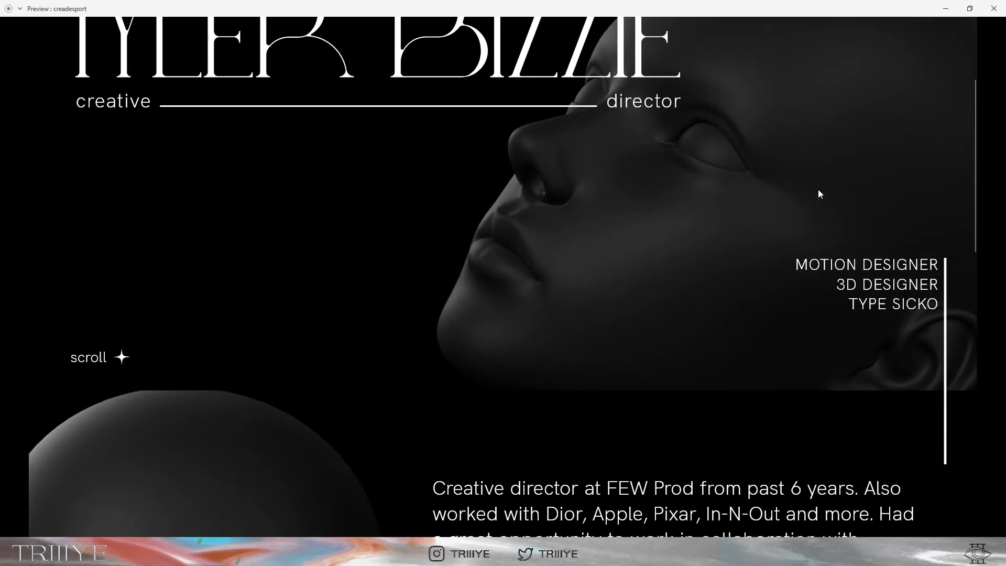
{"action": "scroll", "coordinate": [820, 194], "scroll_direction": "down", "scroll_amount": 5}
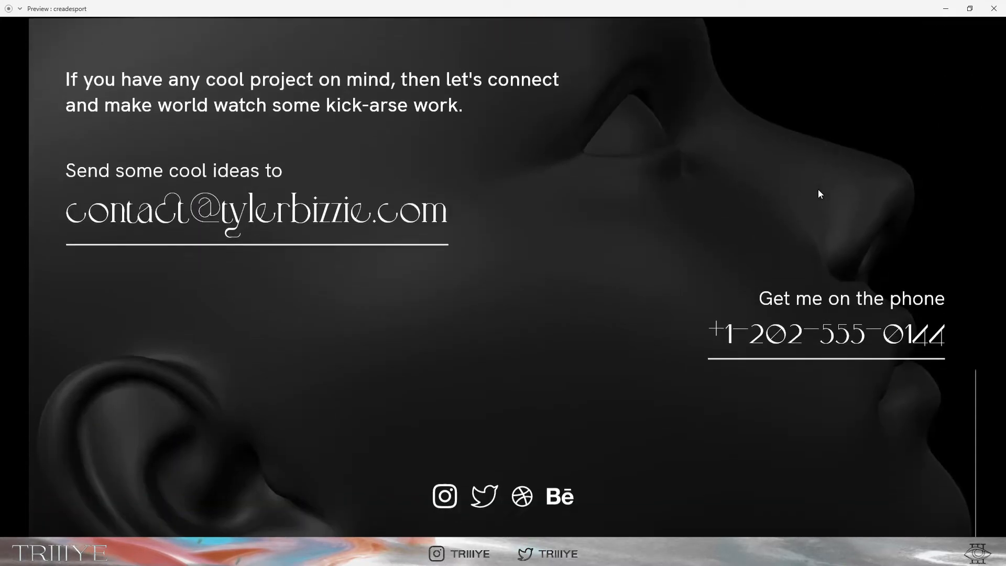
{"action": "scroll", "coordinate": [820, 194], "scroll_direction": "up", "scroll_amount": 4}
{"action": "scroll", "coordinate": [819, 191], "scroll_direction": "up", "scroll_amount": 6}
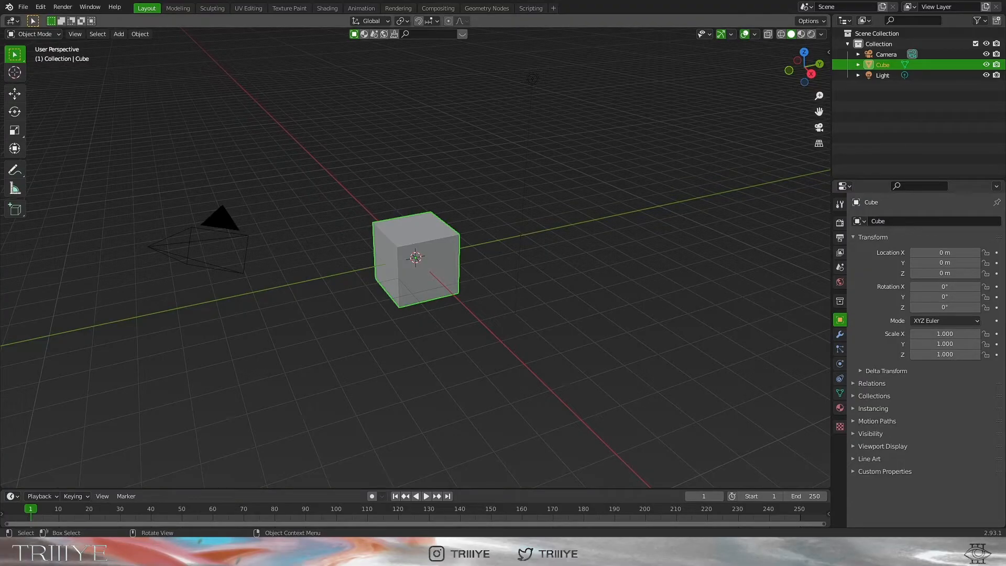
{"action": "key", "text": "a"}
{"action": "key", "text": "x"}
{"action": "left_click", "coordinate": [577, 216]}
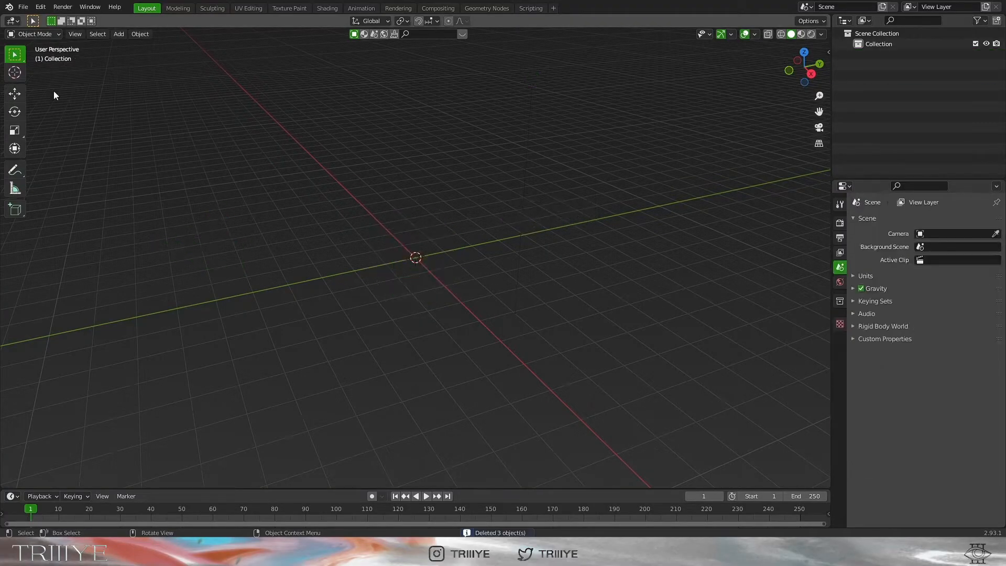
{"action": "left_click", "coordinate": [23, 6]}
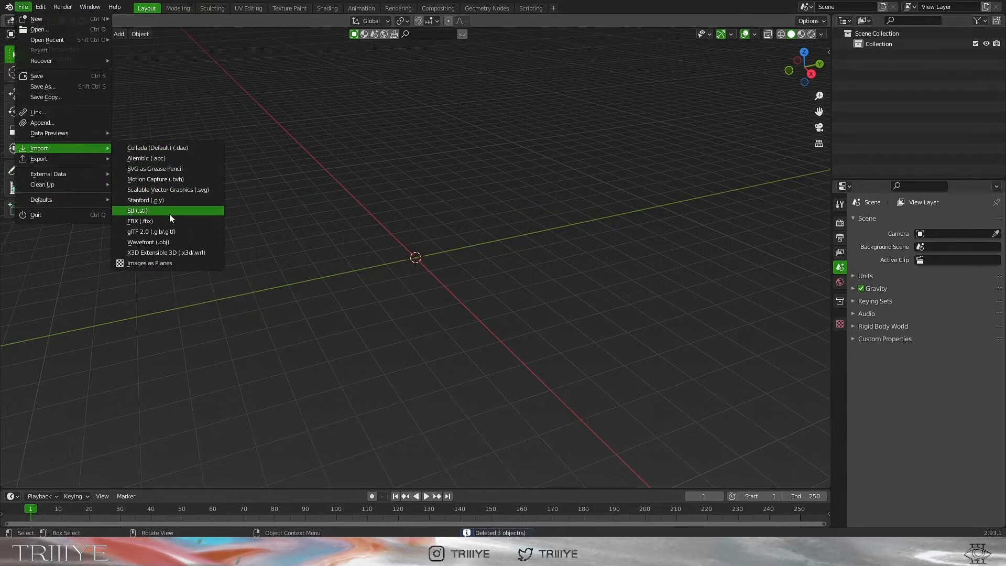
{"action": "left_click", "coordinate": [171, 234]}
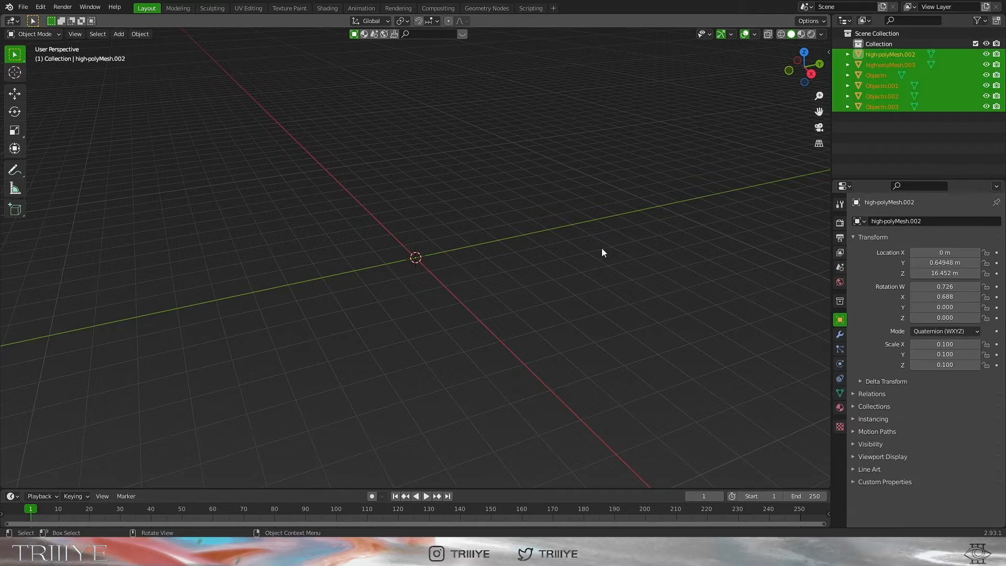
In front view, lower the imported head along Z to the origin
{"action": "key", "text": "KP_1"}
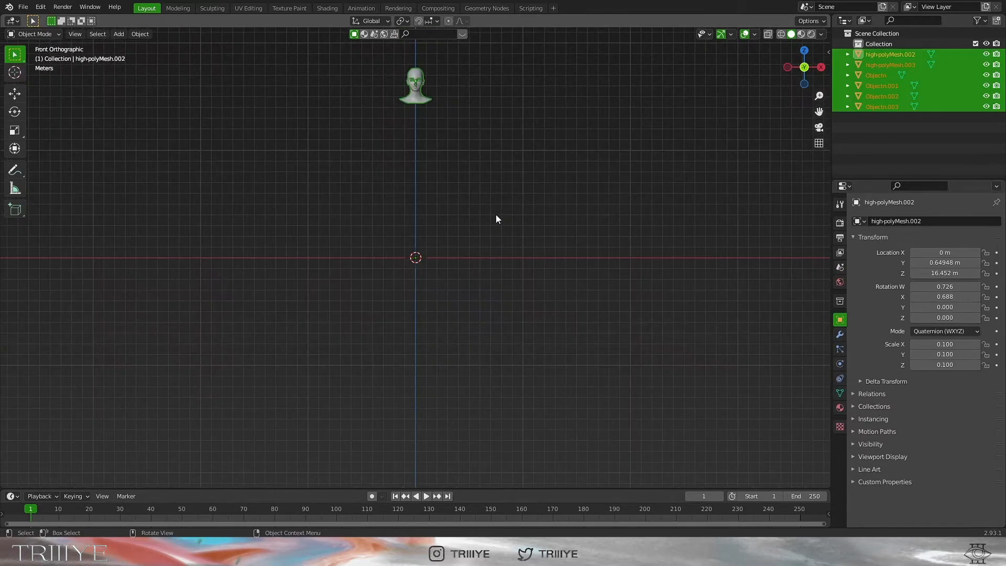
{"action": "key", "text": "g"}
{"action": "key", "text": "z"}
{"action": "left_click", "coordinate": [454, 255]}
Remove the eye and eyebrow meshes and rename the remaining mesh to 'head'
{"action": "scroll", "coordinate": [455, 254], "scroll_direction": "up", "scroll_amount": 10}
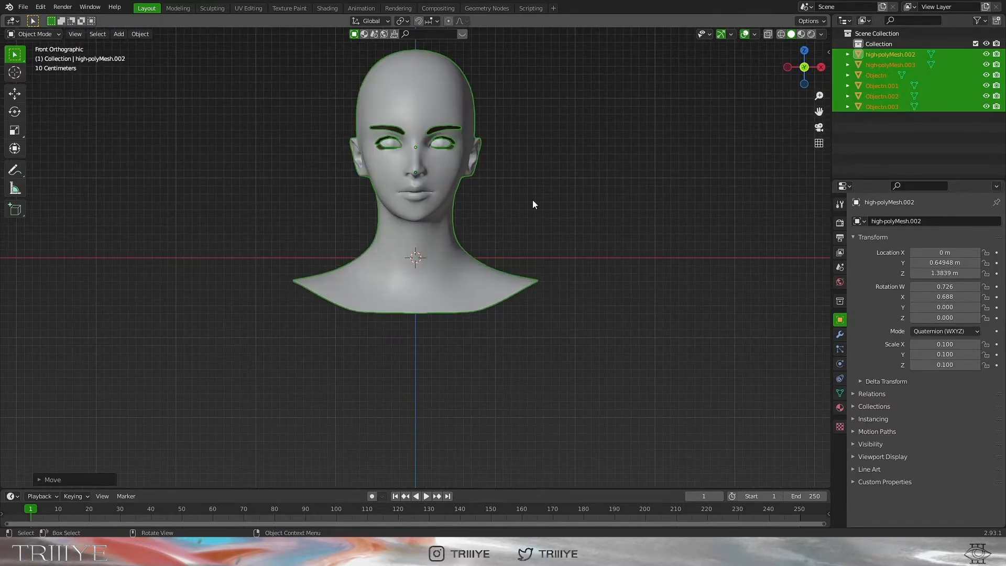
{"action": "left_click", "coordinate": [533, 200]}
{"action": "middle_click_drag", "start_coordinate": [577, 175], "coordinate": [539, 209]}
{"action": "scroll", "coordinate": [538, 202], "scroll_direction": "up", "scroll_amount": 2}
{"action": "middle_click_drag", "start_coordinate": [532, 104], "coordinate": [519, 275], "text": "shift"}
{"action": "middle_click_drag", "start_coordinate": [519, 275], "coordinate": [525, 256]}
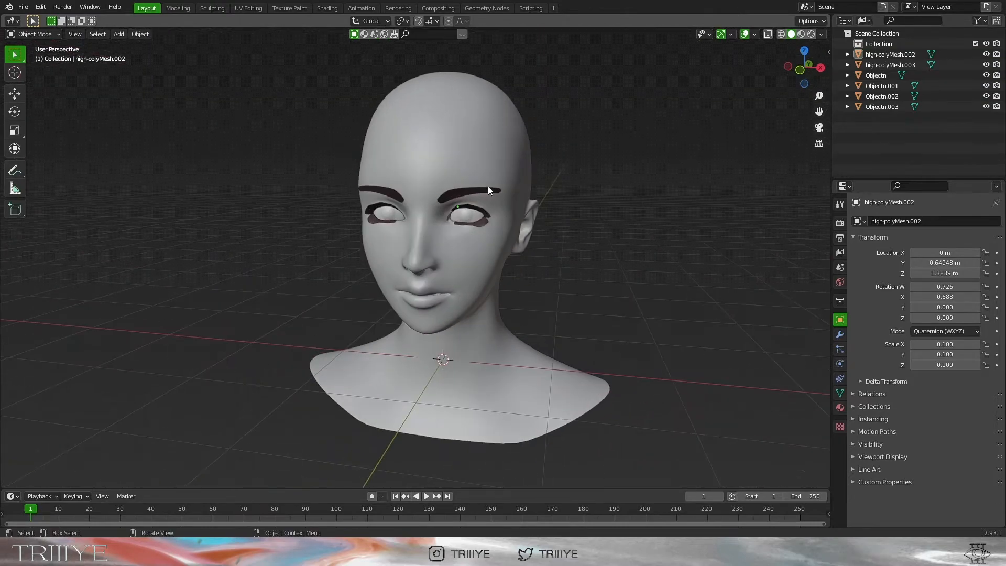
{"action": "left_click", "coordinate": [489, 187]}
{"action": "left_click", "coordinate": [480, 224]}
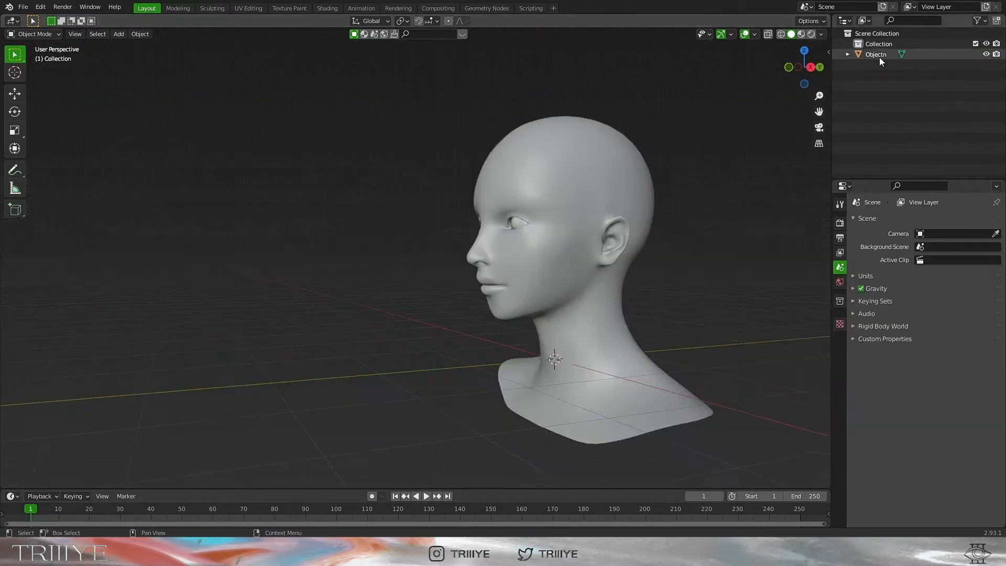
{"action": "double_click", "coordinate": [880, 55]}
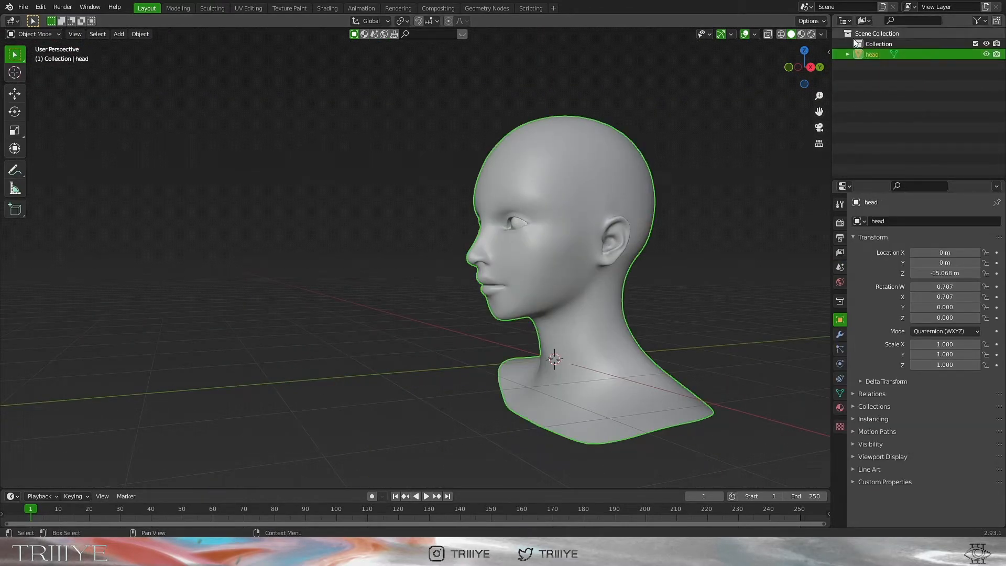
Set the head mesh's rotation mode to XYZ Euler
{"action": "key", "text": "alt+a"}
{"action": "key", "text": "KP_1"}
{"action": "scroll", "coordinate": [634, 201], "scroll_direction": "down", "scroll_amount": 1}
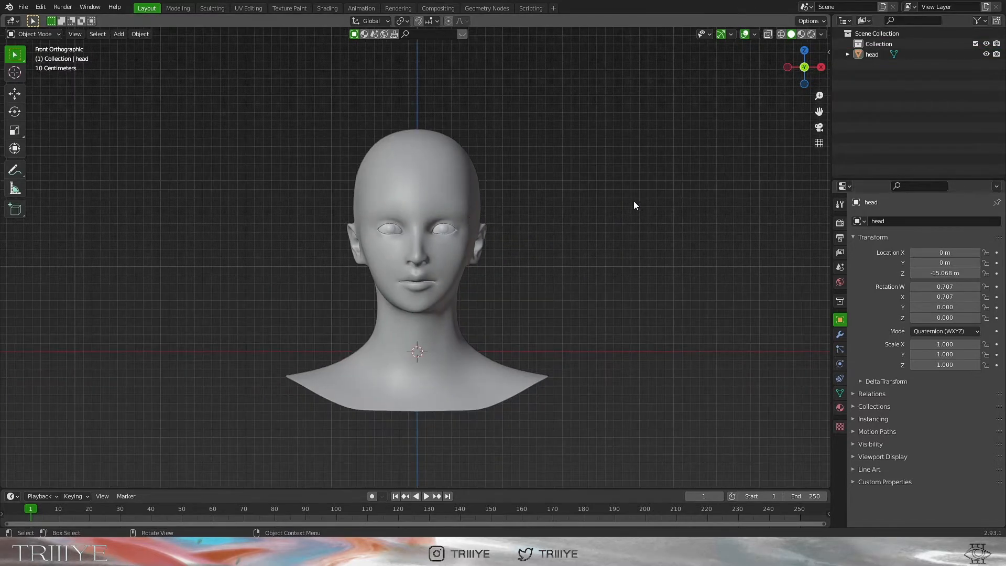
{"action": "left_click", "coordinate": [439, 216]}
{"action": "left_click", "coordinate": [945, 331]}
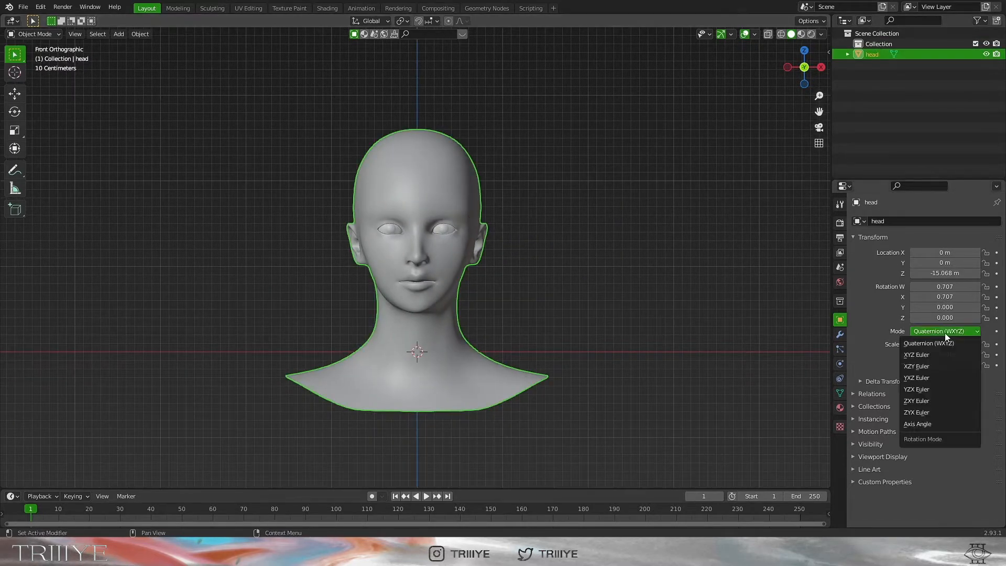
{"action": "left_click", "coordinate": [920, 344]}
Apply all transforms to the head so its location and rotation become zero
{"action": "key", "text": "shift+a"}
{"action": "key", "text": "shift+a"}
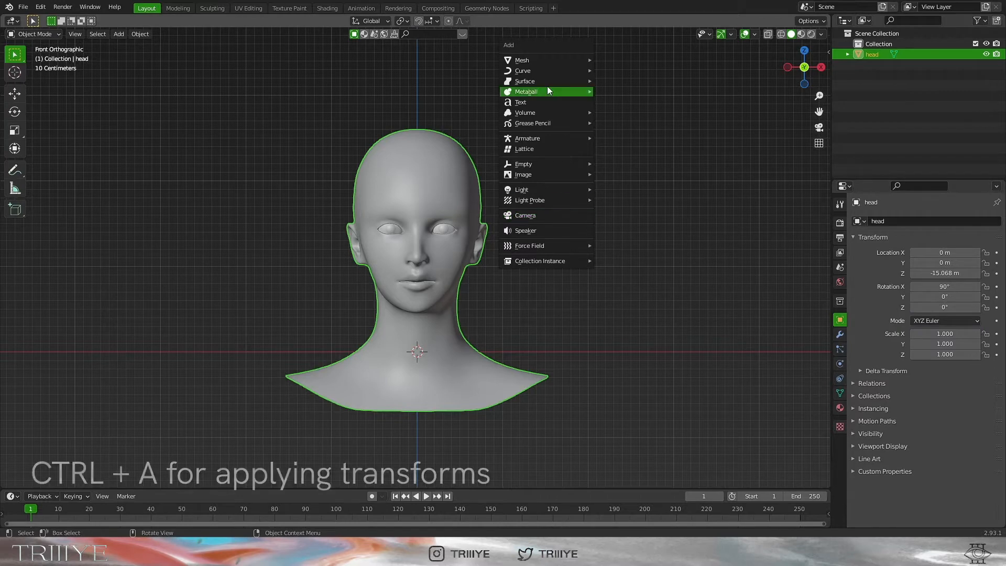
{"action": "key", "text": "Escape"}
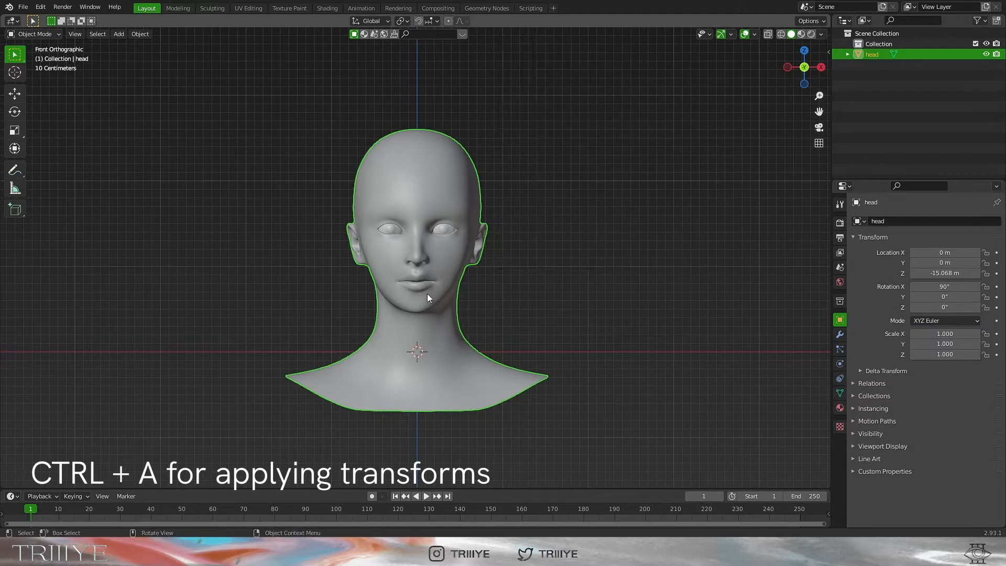
{"action": "key", "text": "ctrl+a"}
{"action": "left_click", "coordinate": [558, 327]}
{"action": "left_click", "coordinate": [552, 277]}
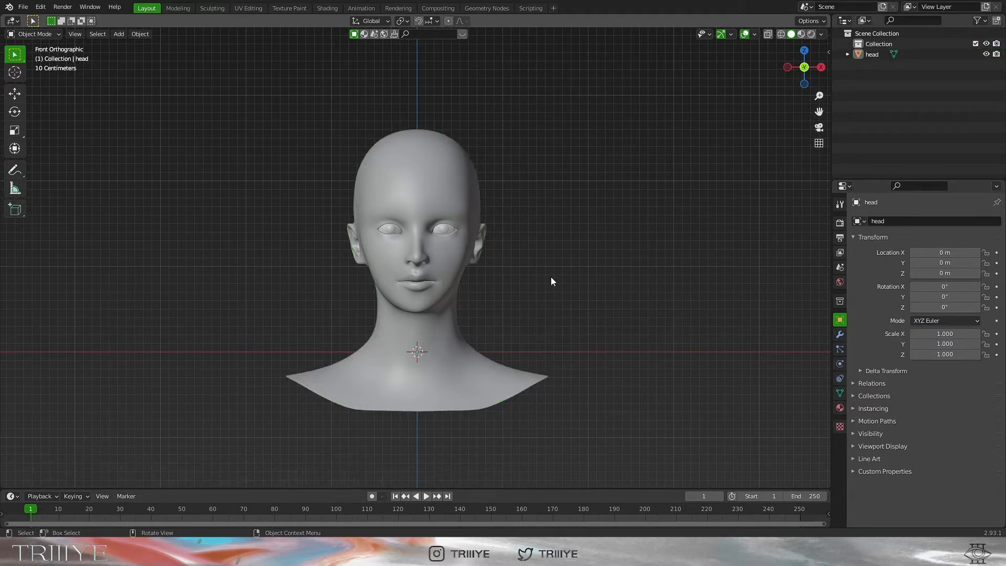
Add a camera, move it along Y in front of the head, and raise it to frame the face
{"action": "key", "text": "shift+a"}
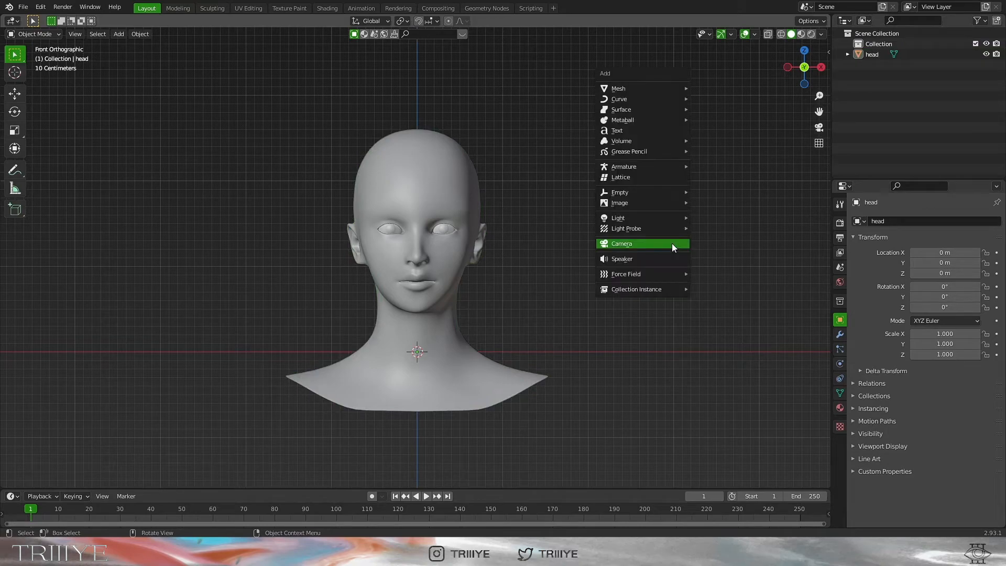
{"action": "left_click", "coordinate": [672, 243]}
{"action": "middle_click_drag", "start_coordinate": [672, 244], "coordinate": [627, 256]}
{"action": "key", "text": "g"}
{"action": "key", "text": "y"}
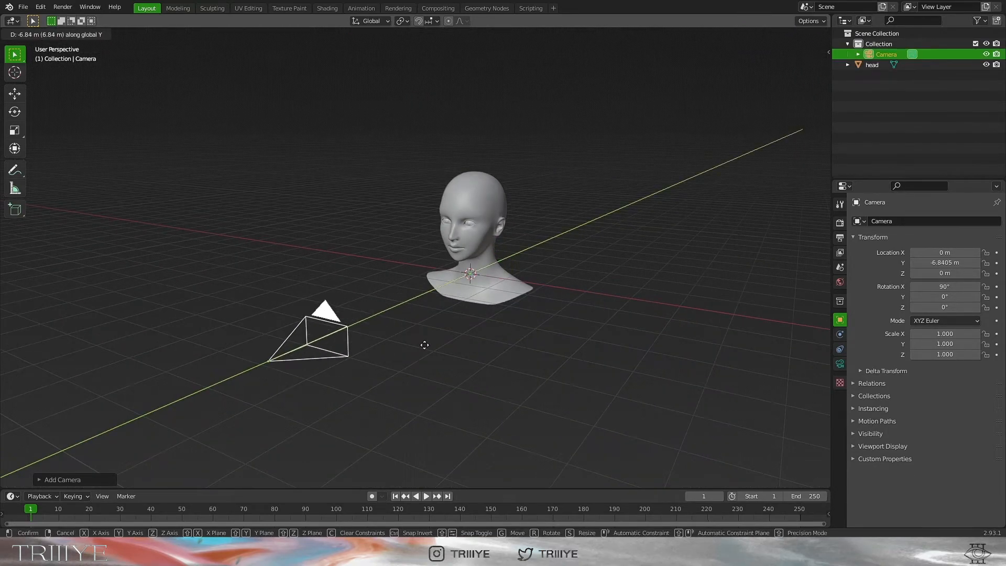
{"action": "left_click", "coordinate": [423, 348]}
{"action": "left_click", "coordinate": [819, 128]}
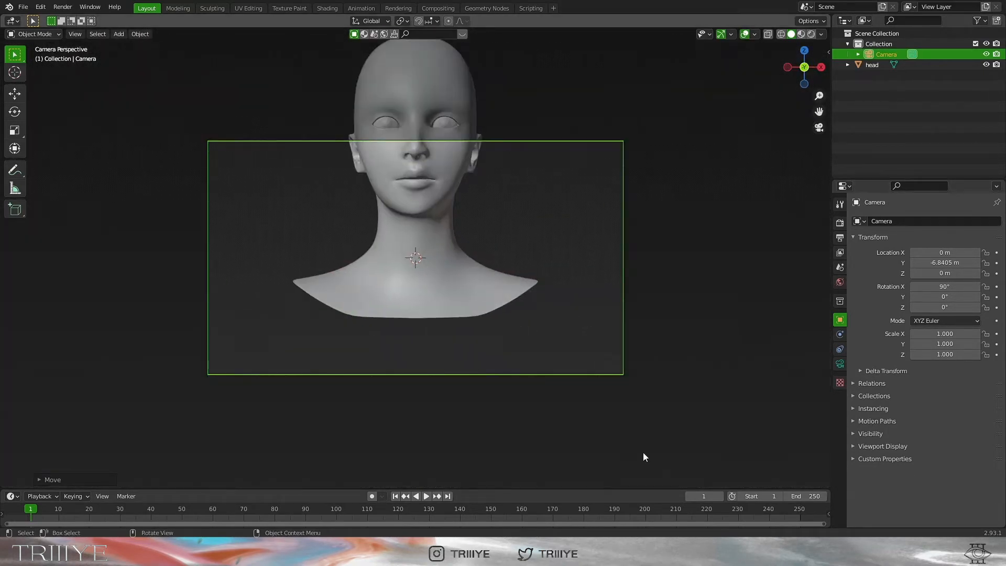
{"action": "left_click_drag", "start_coordinate": [945, 273], "coordinate": [991, 274]}
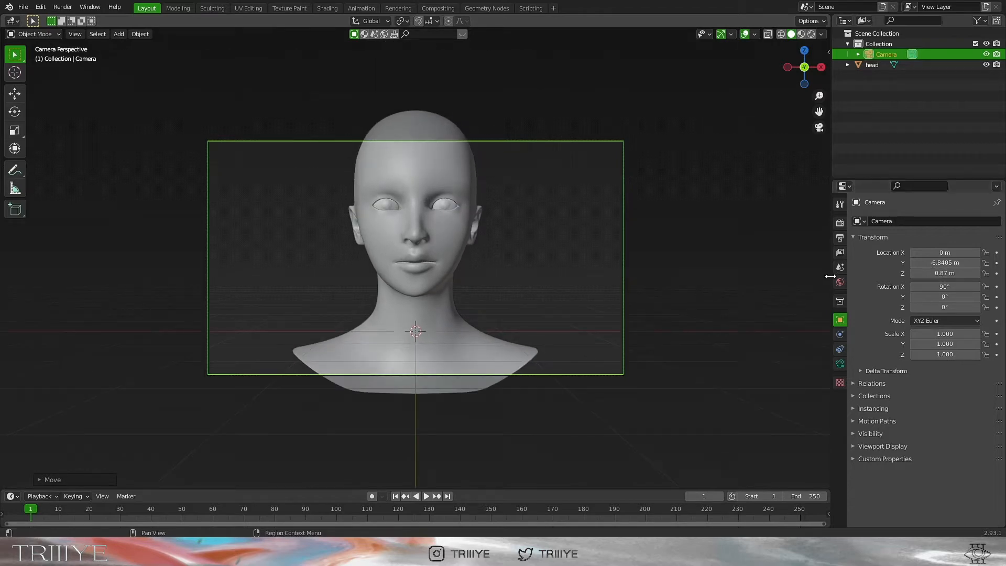
Set the scene's end frame to 360 in the Output properties
{"action": "left_click", "coordinate": [840, 253]}
{"action": "left_click", "coordinate": [840, 237]}
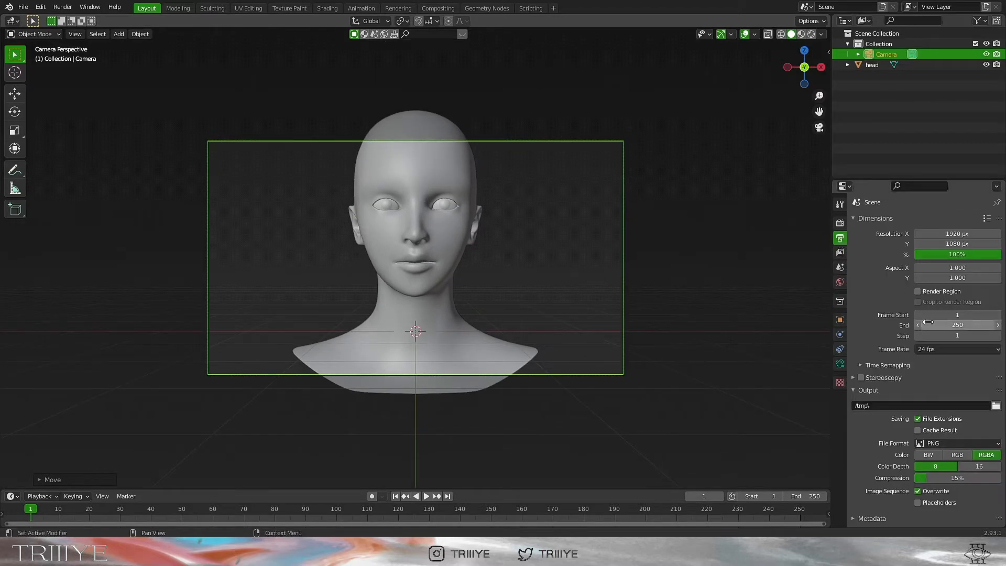
{"action": "double_click", "coordinate": [809, 495]}
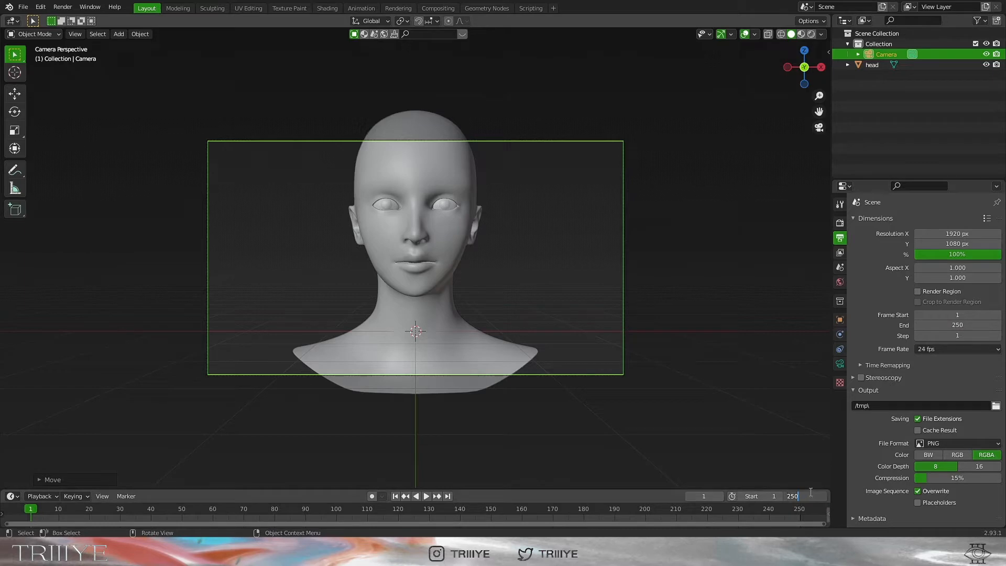
{"action": "type", "text": "360"}
{"action": "key", "text": "Return"}
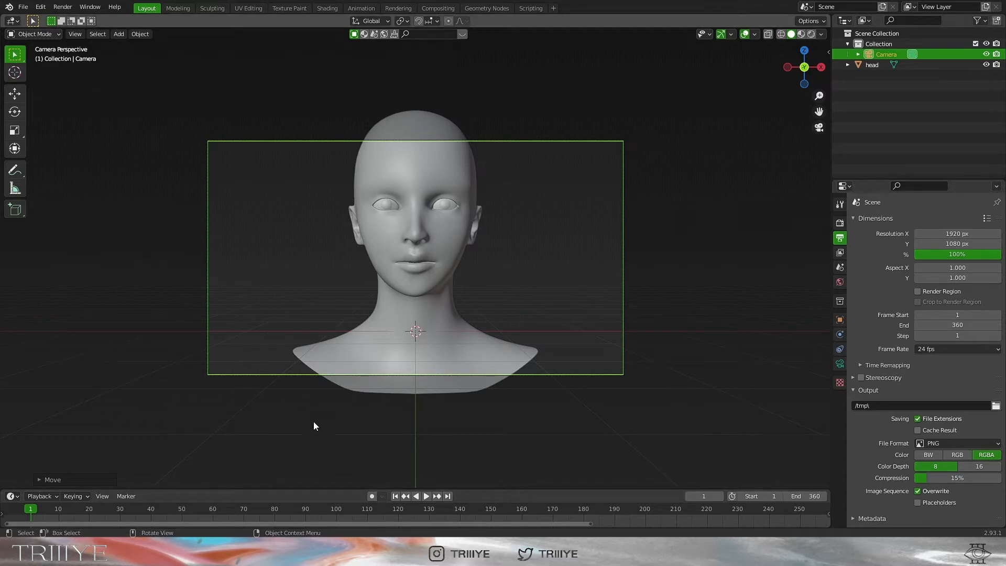
{"action": "left_click", "coordinate": [391, 207]}
Rotate the head, then undo the rotation
{"action": "key", "text": "r"}
{"action": "left_click", "coordinate": [618, 269]}
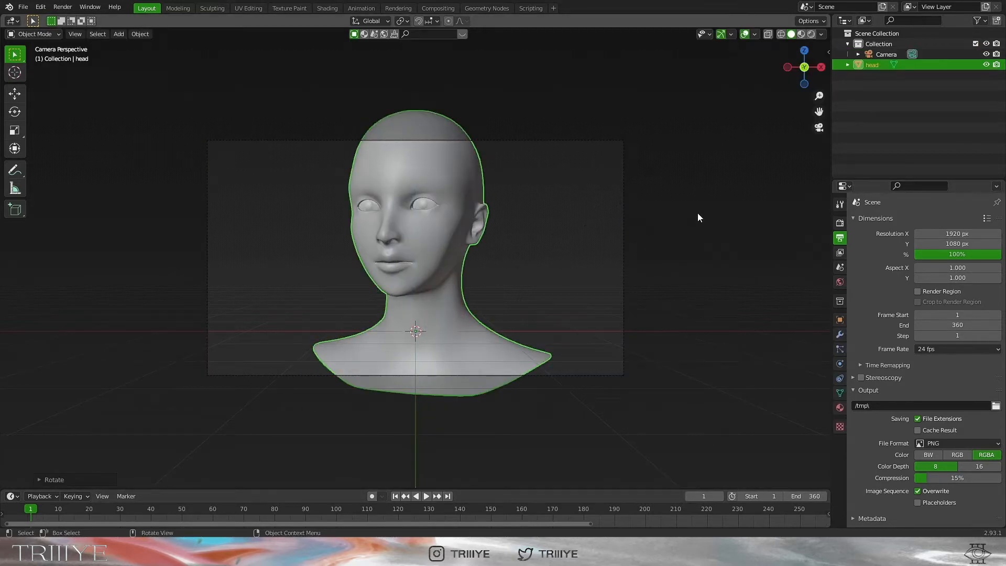
{"action": "key", "text": "ctrl+z"}
In Edit Mode with X-ray on, delete the shoulder faces below the neck
{"action": "middle_click_drag", "start_coordinate": [664, 211], "coordinate": [674, 187]}
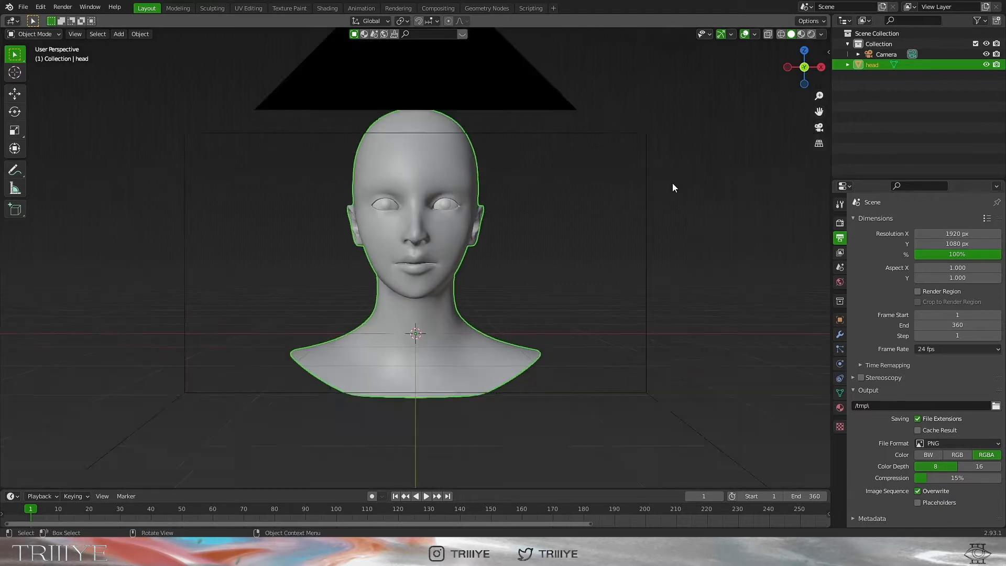
{"action": "key", "text": "Tab"}
{"action": "key", "text": "KP_1"}
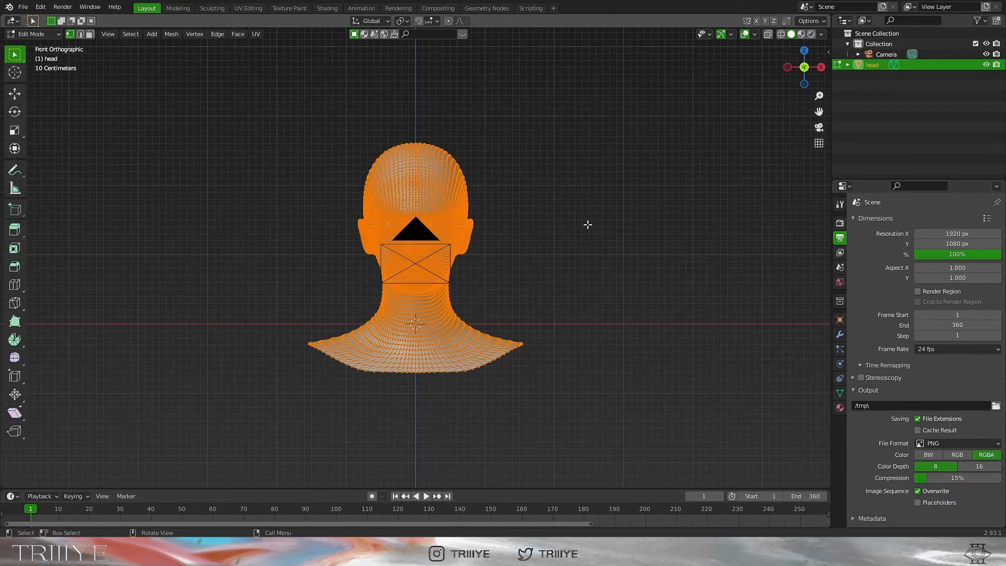
{"action": "key", "text": "alt+a"}
{"action": "left_click", "coordinate": [769, 35]}
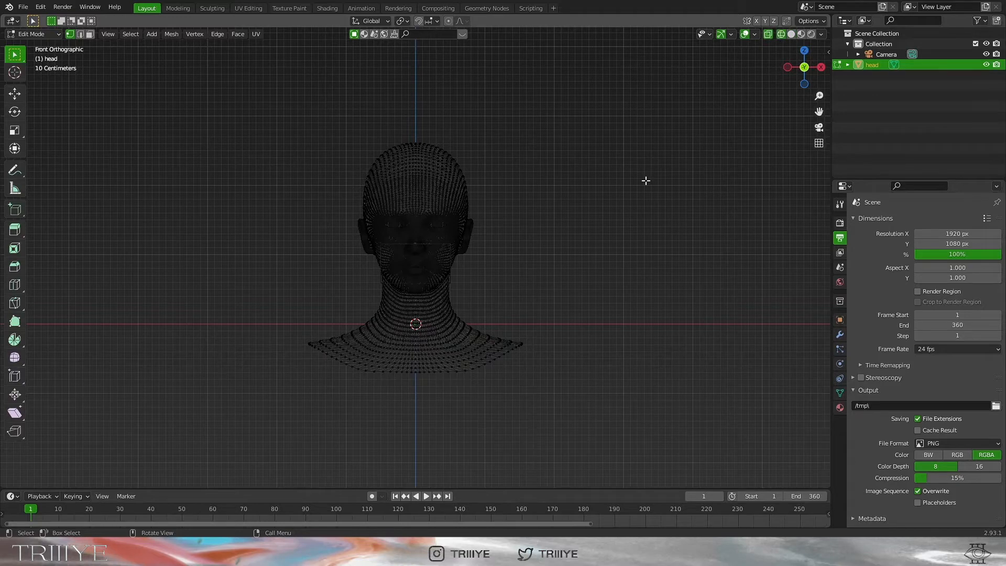
{"action": "key", "text": "3"}
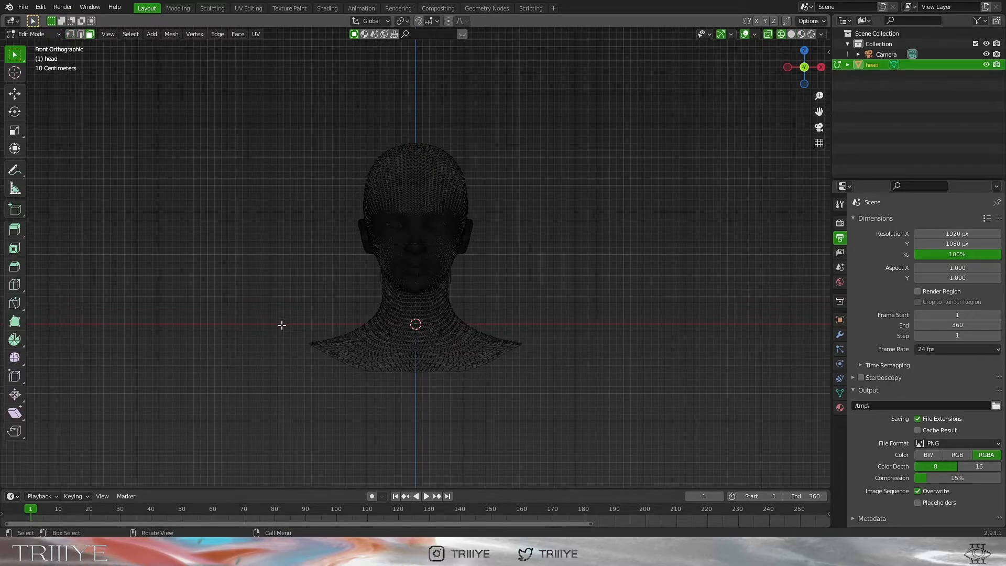
{"action": "left_click_drag", "start_coordinate": [286, 324], "coordinate": [556, 380]}
{"action": "key", "text": "x"}
{"action": "left_click", "coordinate": [538, 356]}
{"action": "key", "text": "Tab"}
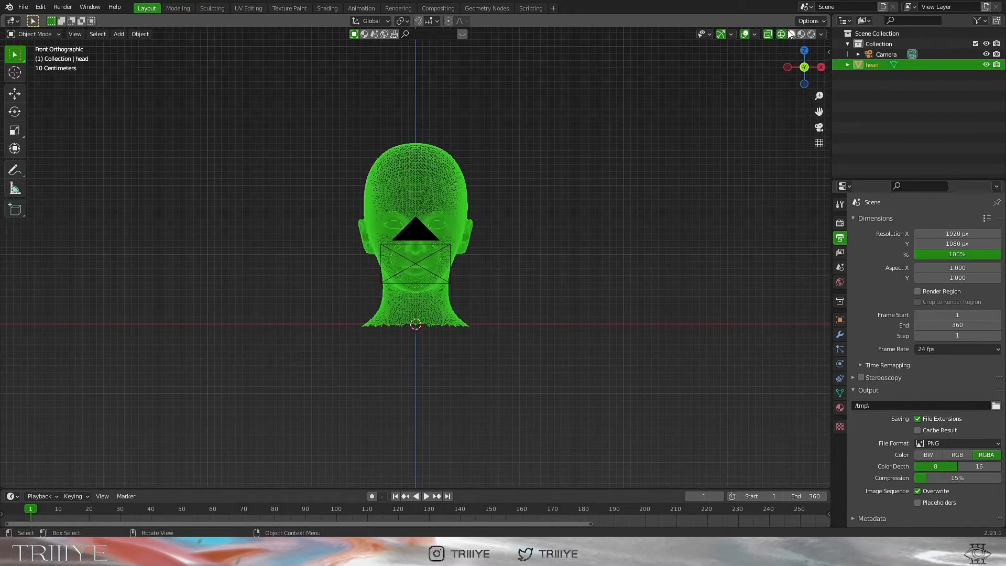
{"action": "left_click", "coordinate": [791, 34]}
Through the camera, lower and scale up the head until the face fills the frame
{"action": "left_click", "coordinate": [818, 129]}
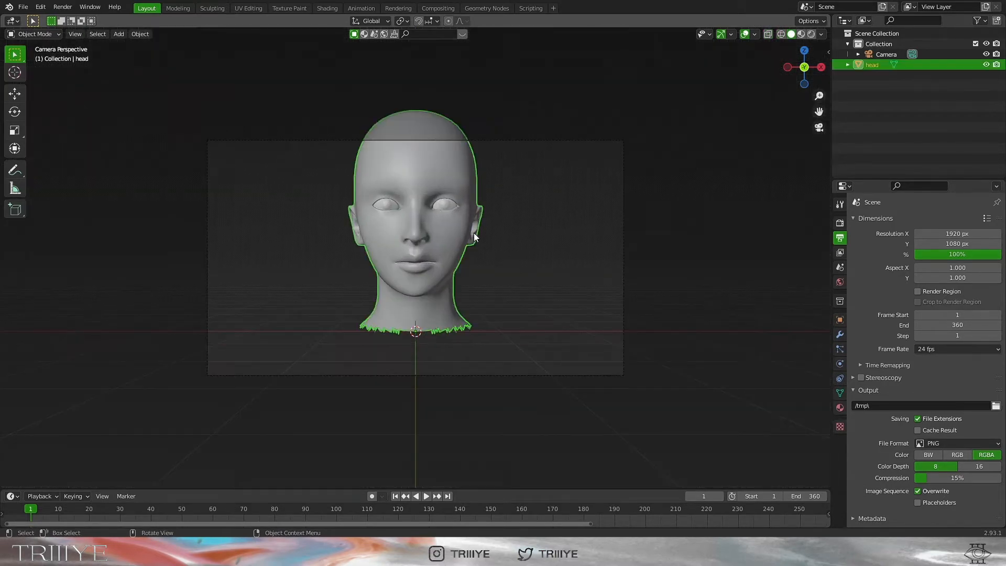
{"action": "key", "text": "g"}
{"action": "key", "text": "z"}
{"action": "left_click", "coordinate": [518, 275]}
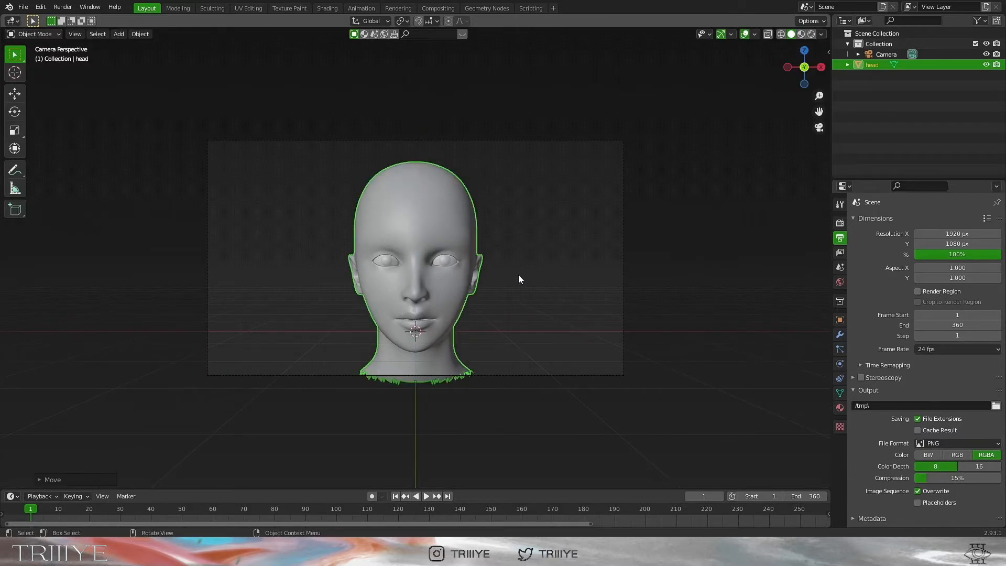
{"action": "key", "text": "s"}
{"action": "left_click", "coordinate": [610, 254]}
{"action": "key", "text": "g"}
{"action": "key", "text": "z"}
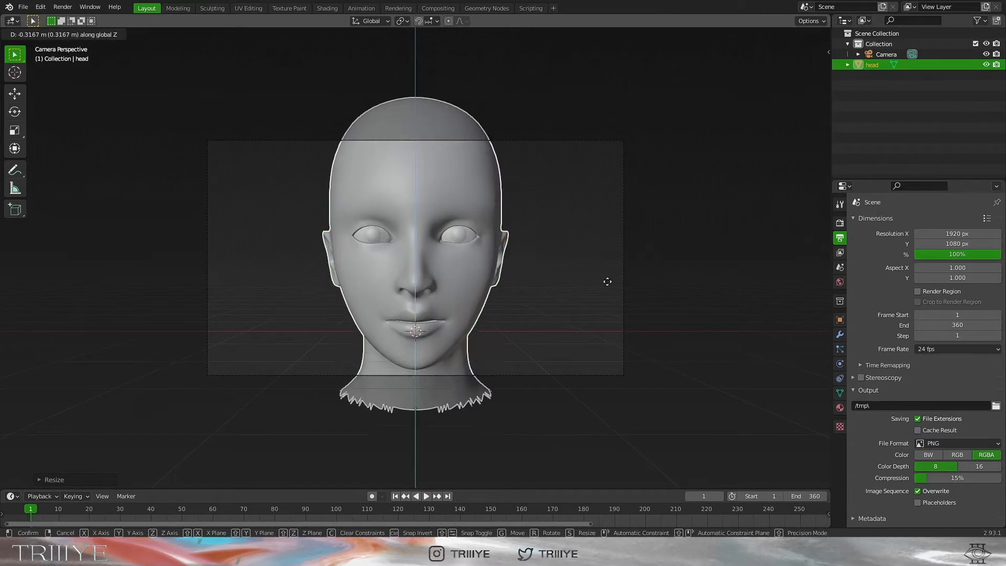
{"action": "left_click", "coordinate": [608, 293]}
{"action": "key", "text": "s"}
{"action": "left_click", "coordinate": [614, 234]}
{"action": "left_click", "coordinate": [41, 7]}
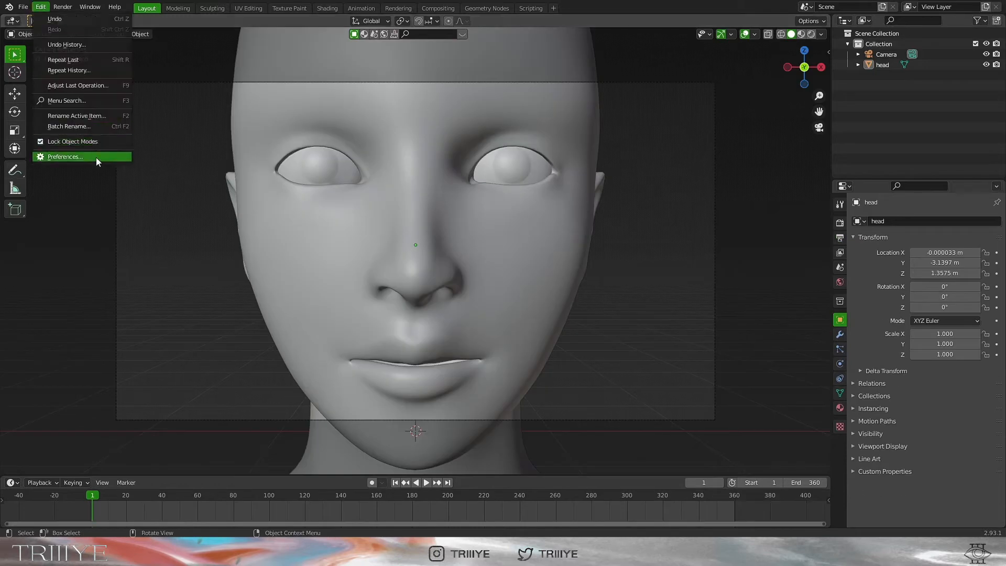
Select the head and keyframe its location and rotation at frame 1
{"action": "left_click", "coordinate": [96, 157]}
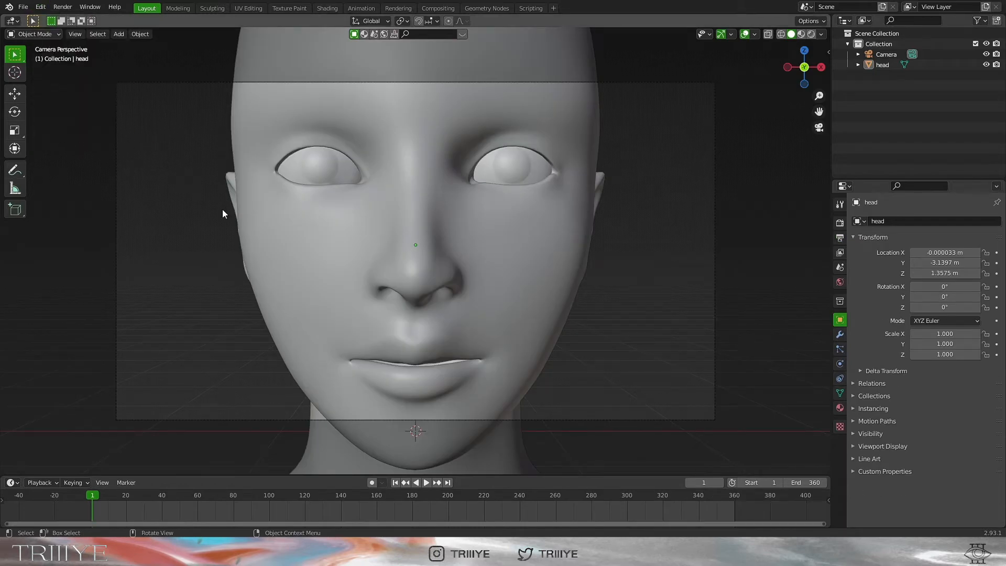
{"action": "left_click", "coordinate": [394, 204]}
{"action": "key", "text": "i"}
{"action": "left_click", "coordinate": [543, 229]}
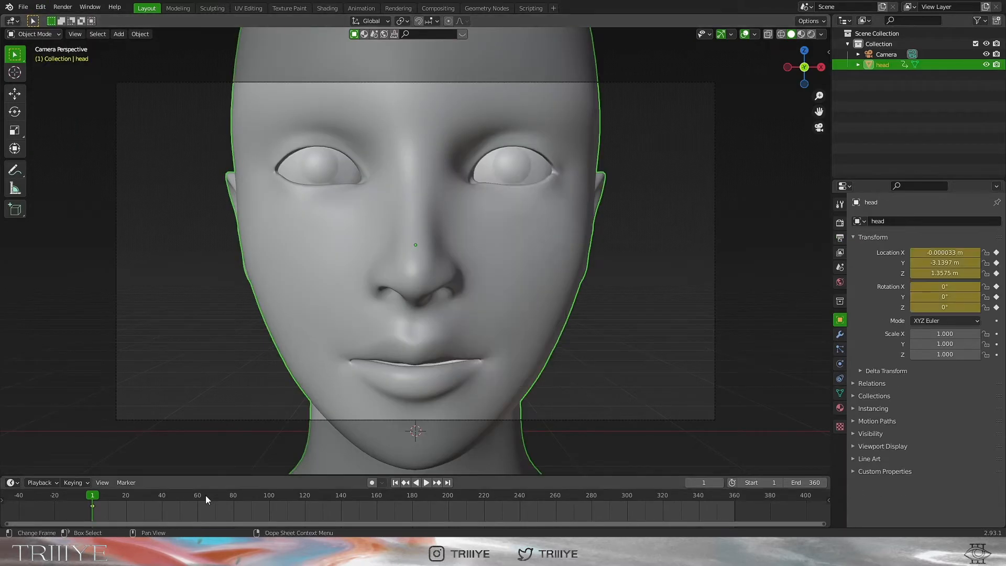
At frame 30, move the head in depth, turn it around Z, tilt it around Y and raise it
{"action": "key", "text": "space"}
{"action": "key", "text": "Left"}
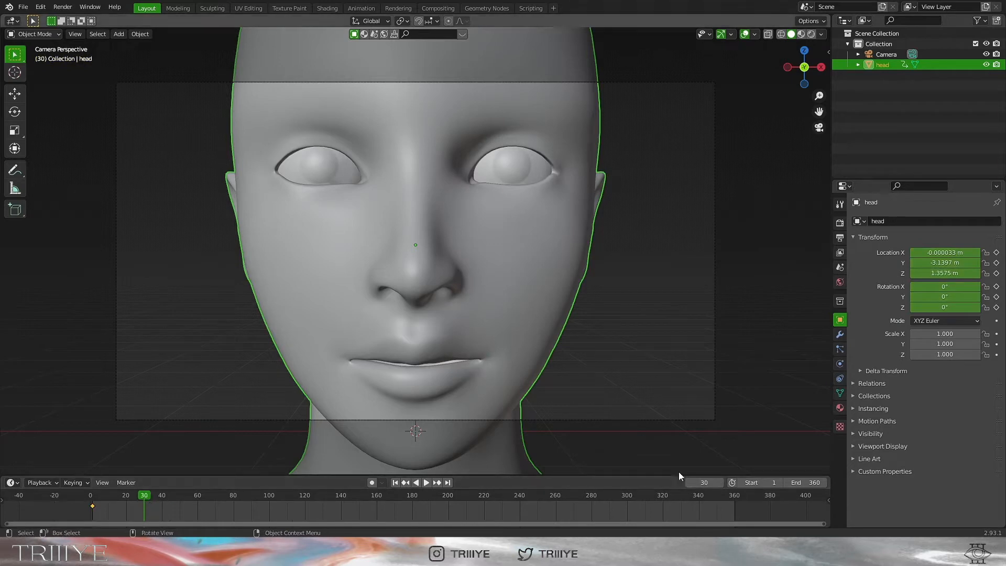
{"action": "key", "text": "g"}
{"action": "key", "text": "y"}
{"action": "left_click", "coordinate": [640, 434]}
{"action": "key", "text": "r"}
{"action": "key", "text": "z"}
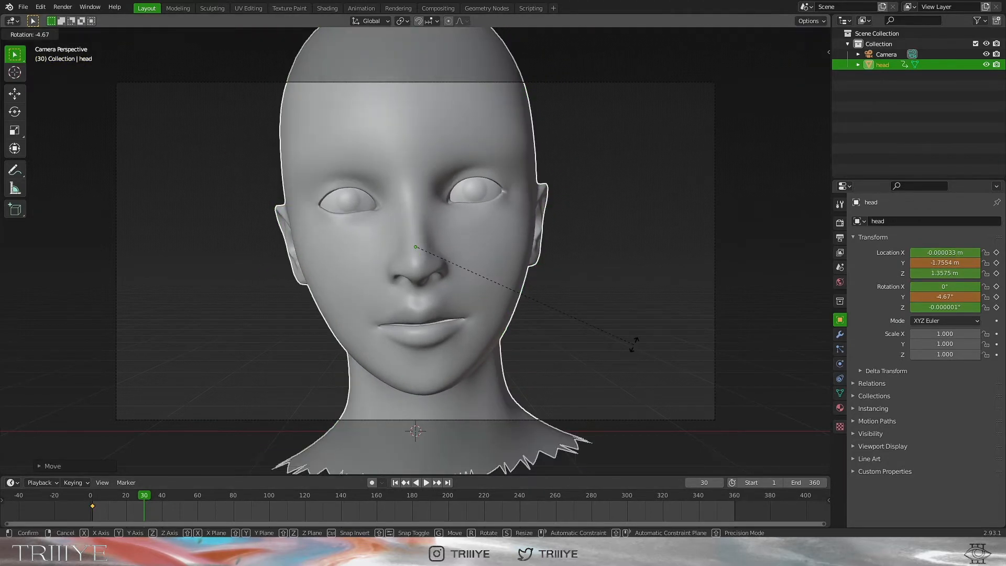
{"action": "left_click", "coordinate": [561, 213]}
{"action": "key", "text": "r"}
{"action": "key", "text": "y"}
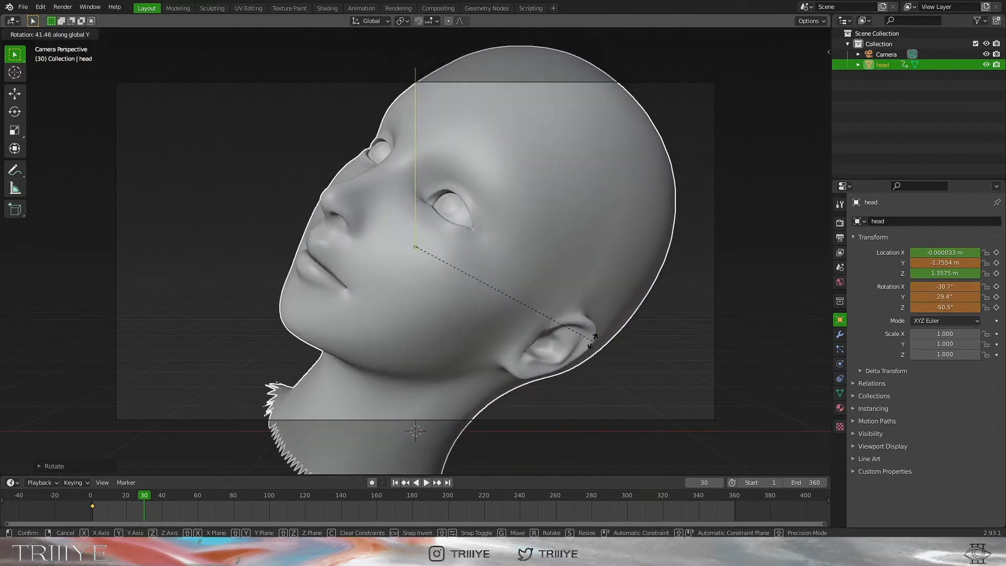
{"action": "left_click", "coordinate": [592, 341]}
{"action": "key", "text": "g"}
{"action": "key", "text": "z"}
{"action": "left_click", "coordinate": [602, 387]}
Refine the head's frame-30 pose with small shifts and tilts, then key location and rotation
{"action": "key", "text": "g"}
{"action": "key", "text": "x"}
{"action": "left_click", "coordinate": [687, 383]}
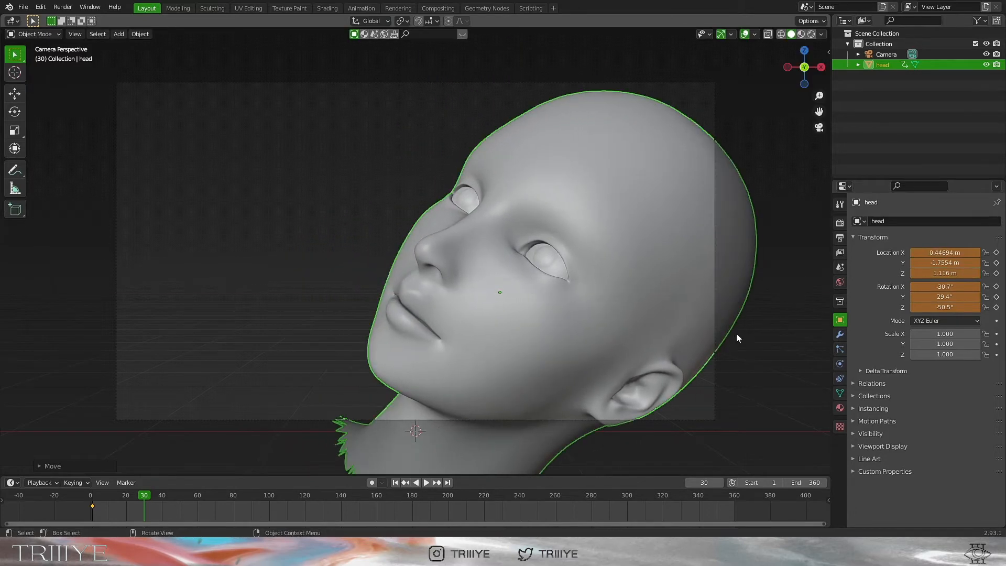
{"action": "key", "text": "r"}
{"action": "key", "text": "y"}
{"action": "left_click", "coordinate": [739, 297]}
{"action": "key", "text": "g"}
{"action": "left_click", "coordinate": [755, 298]}
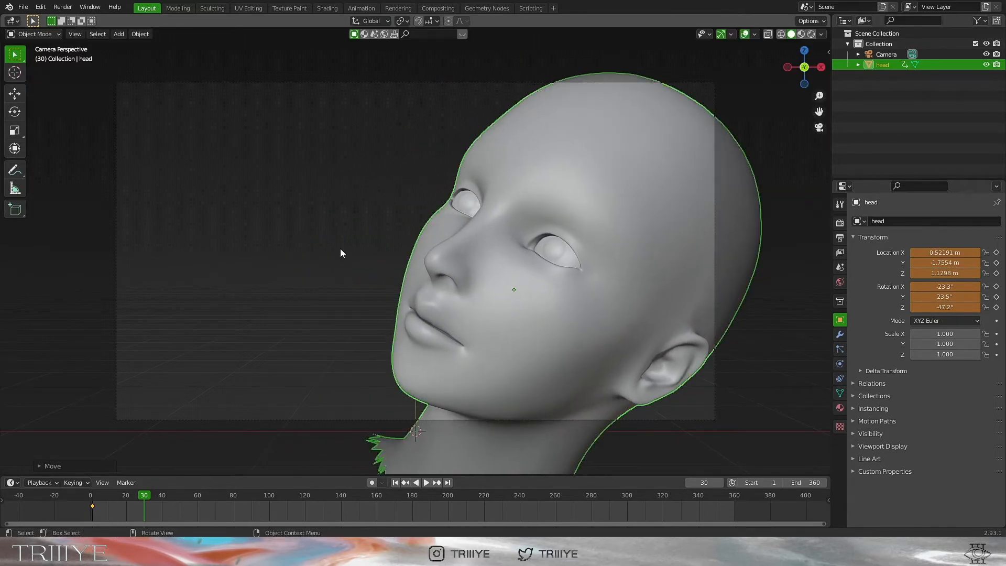
{"action": "key", "text": "r"}
{"action": "key", "text": "y"}
{"action": "left_click", "coordinate": [577, 270]}
{"action": "key", "text": "g"}
{"action": "key", "text": "z"}
{"action": "left_click", "coordinate": [577, 281]}
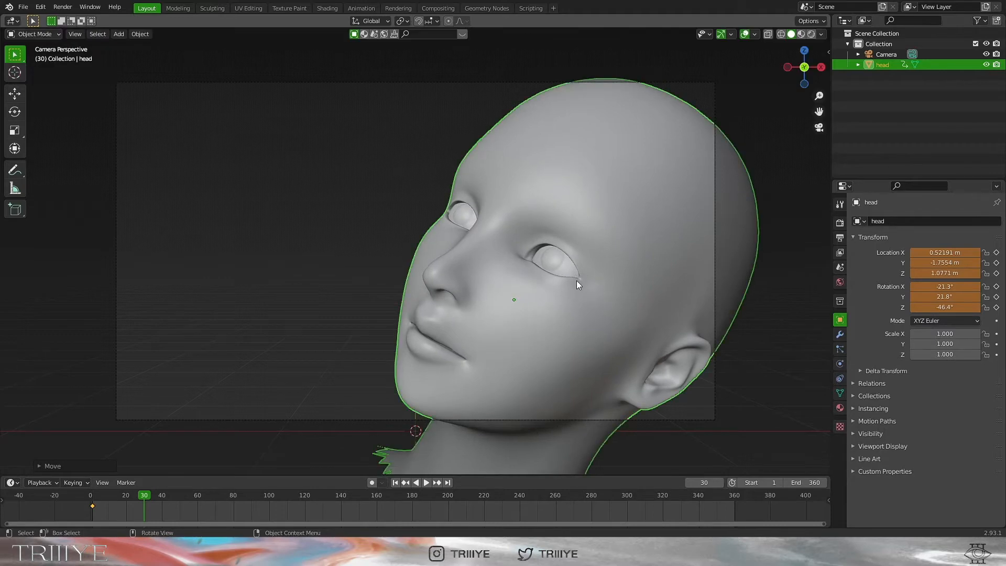
{"action": "key", "text": "i"}
{"action": "left_click", "coordinate": [581, 242]}
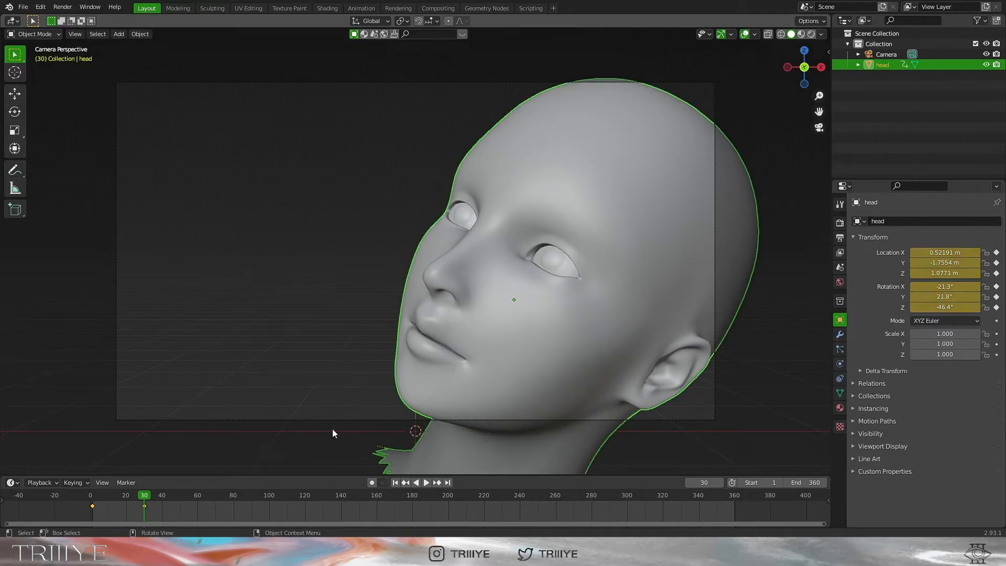
Keyframe the head's location and rotation at frame 120
{"action": "left_click", "coordinate": [303, 496]}
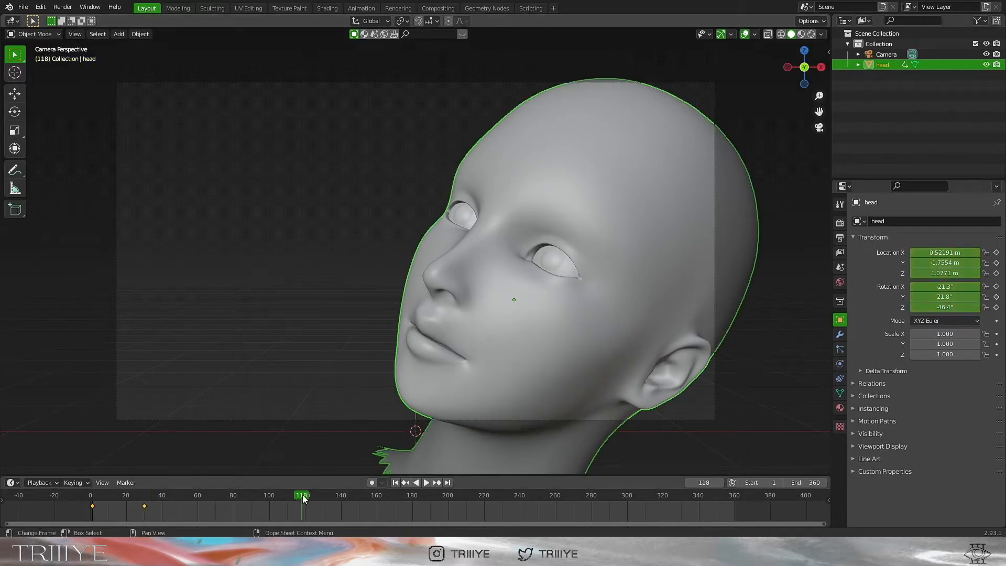
{"action": "left_click", "coordinate": [721, 482]}
{"action": "key", "text": "i"}
{"action": "left_click", "coordinate": [619, 231]}
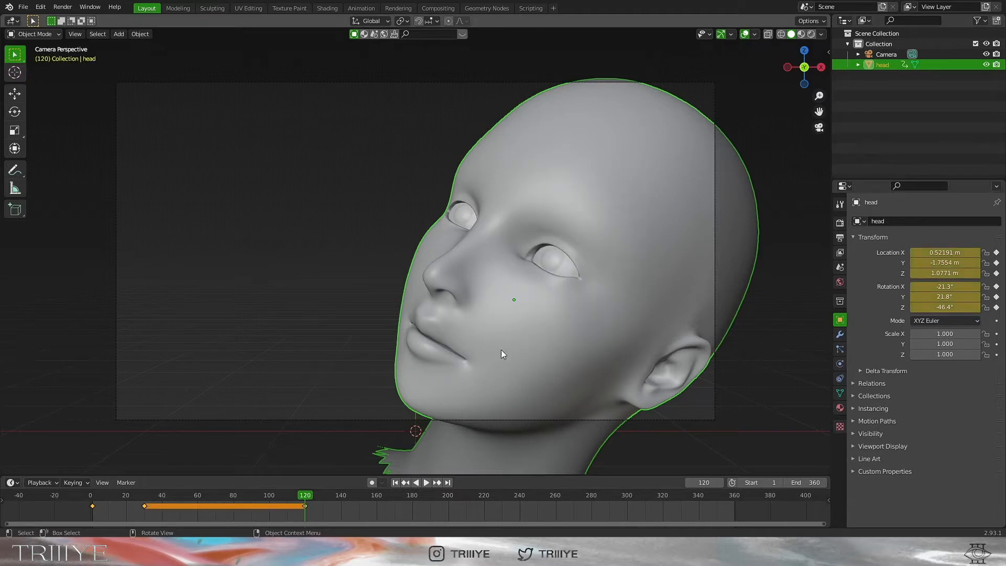
At frame 150, rotate the head toward profile and shift it left along X
{"action": "left_click", "coordinate": [377, 499]}
{"action": "left_click", "coordinate": [360, 499]}
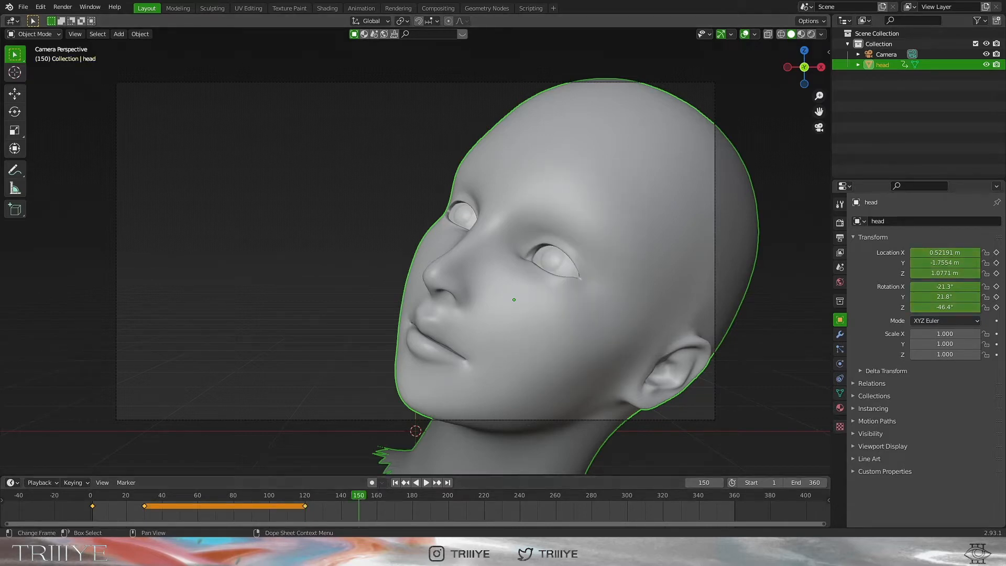
{"action": "key", "text": "r"}
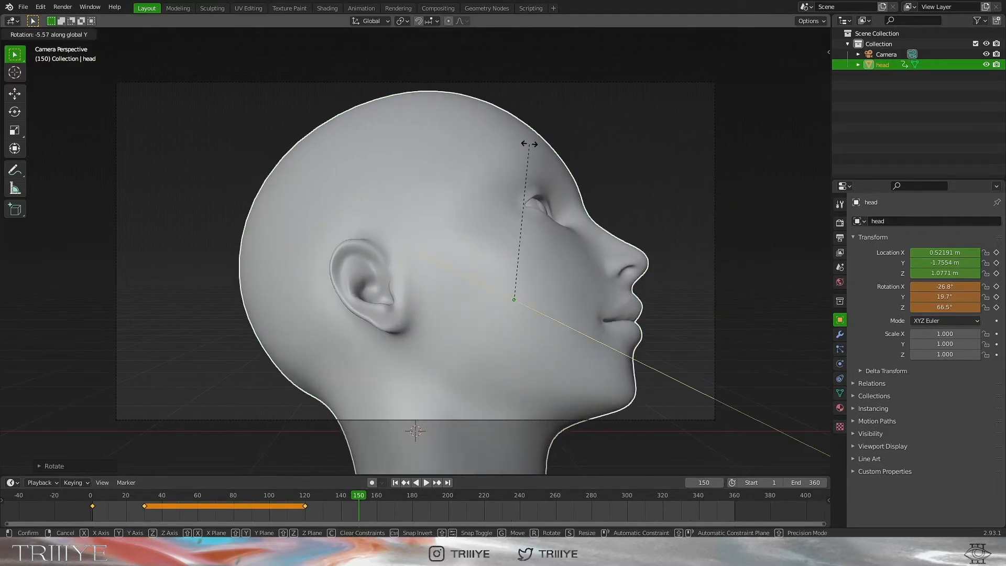
{"action": "key", "text": "x"}
{"action": "left_click", "coordinate": [603, 279]}
{"action": "key", "text": "r"}
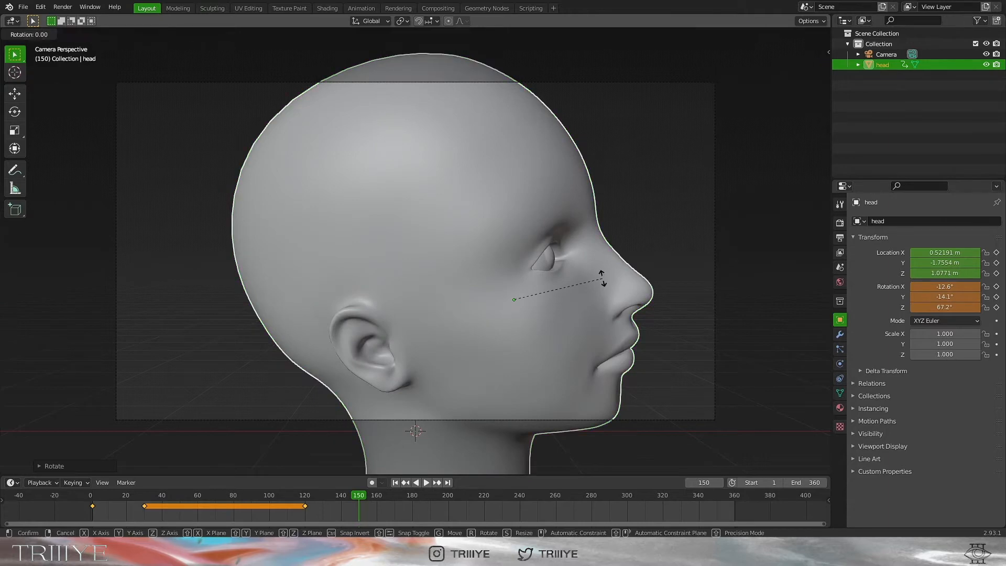
{"action": "left_click", "coordinate": [600, 289]}
{"action": "key", "text": "g"}
{"action": "key", "text": "x"}
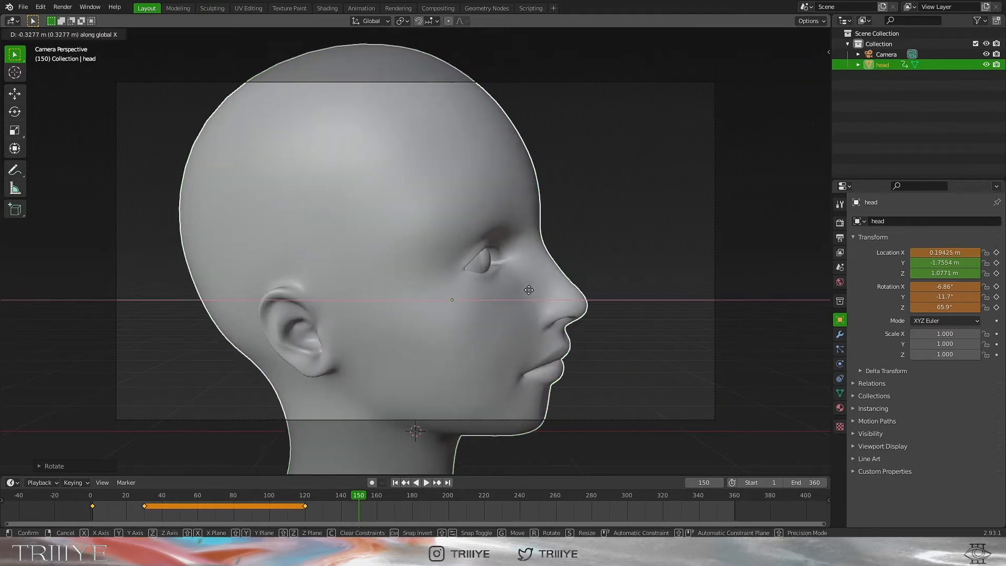
{"action": "left_click", "coordinate": [349, 289]}
{"action": "key", "text": "r"}
{"action": "key", "text": "z"}
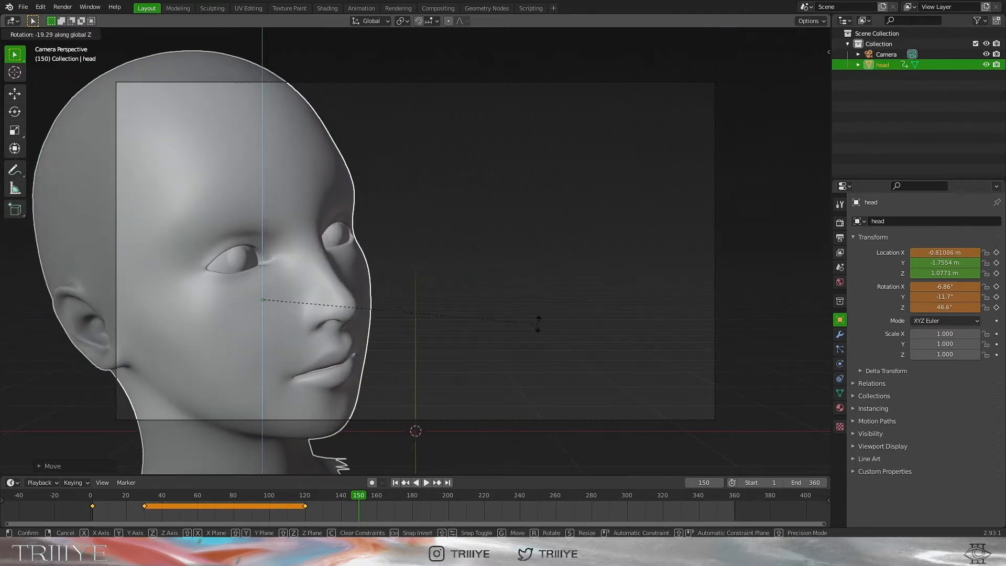
{"action": "left_click", "coordinate": [535, 330]}
Move the head further left along X and raise it along Z
{"action": "left_click", "coordinate": [528, 214]}
{"action": "left_click", "coordinate": [305, 250]}
{"action": "key", "text": "g"}
{"action": "key", "text": "x"}
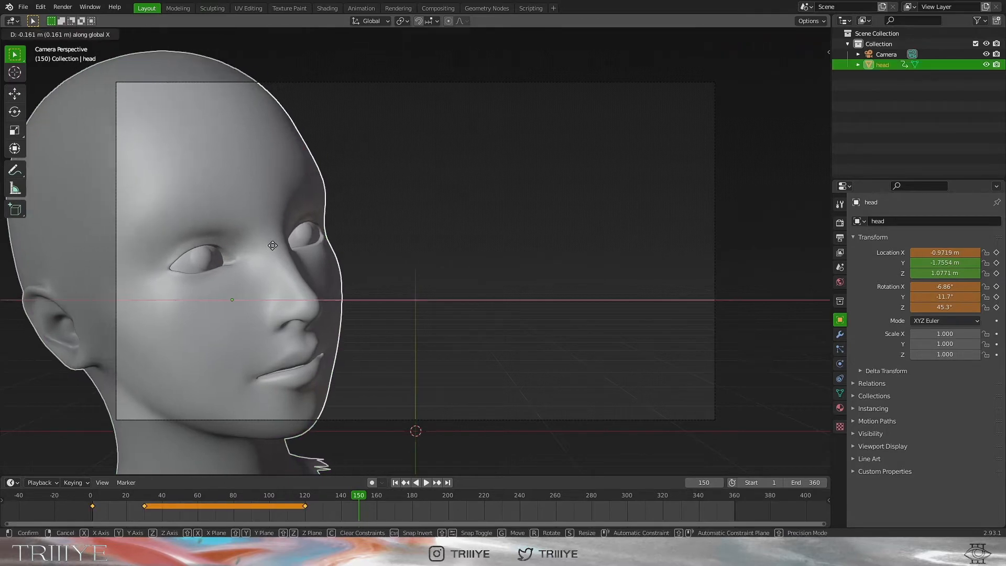
{"action": "left_click", "coordinate": [258, 245]}
{"action": "key", "text": "g"}
{"action": "key", "text": "z"}
{"action": "left_click", "coordinate": [258, 210]}
Adjust the head's depth and sideways position, then key location and rotation at frames 150 and 240
{"action": "left_click", "coordinate": [463, 291]}
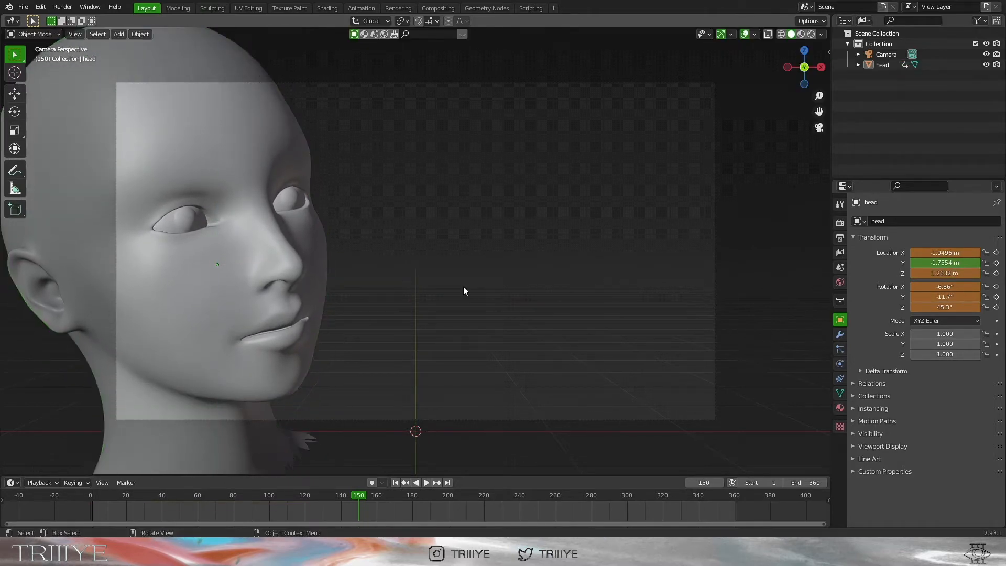
{"action": "left_click", "coordinate": [246, 275]}
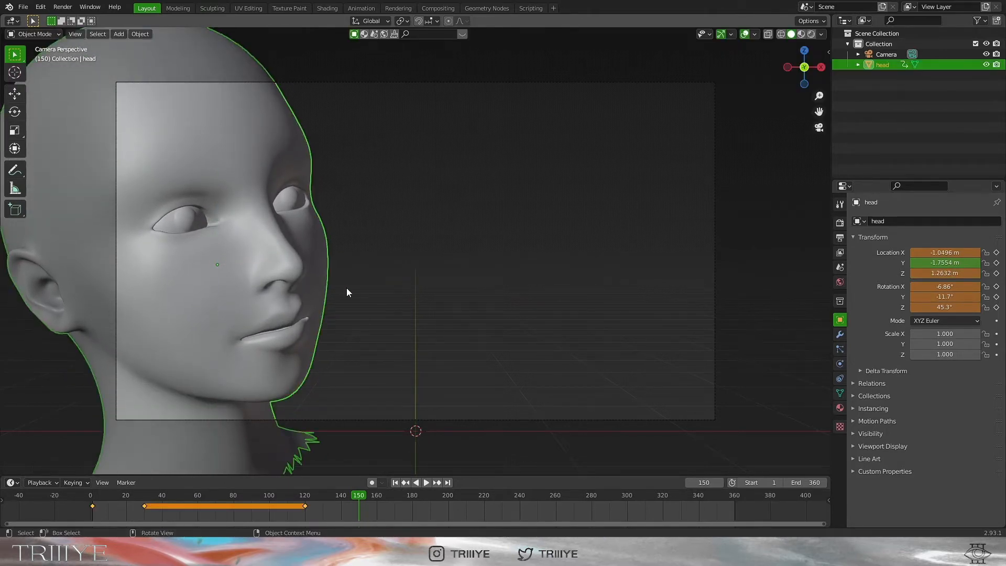
{"action": "key", "text": "g"}
{"action": "key", "text": "y"}
{"action": "left_click", "coordinate": [348, 237]}
{"action": "key", "text": "g"}
{"action": "key", "text": "x"}
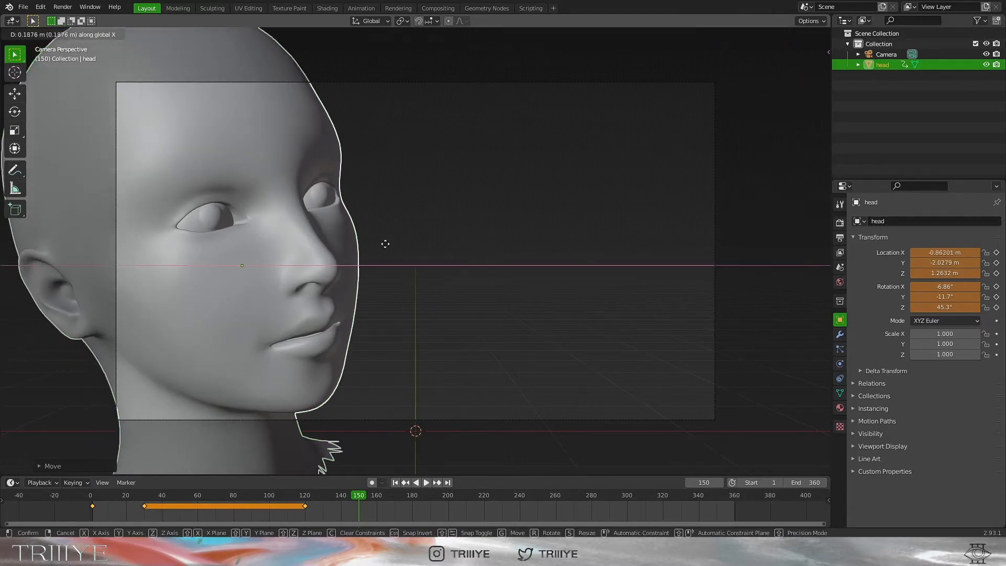
{"action": "left_click", "coordinate": [422, 218]}
{"action": "key", "text": "i"}
{"action": "left_click", "coordinate": [432, 222]}
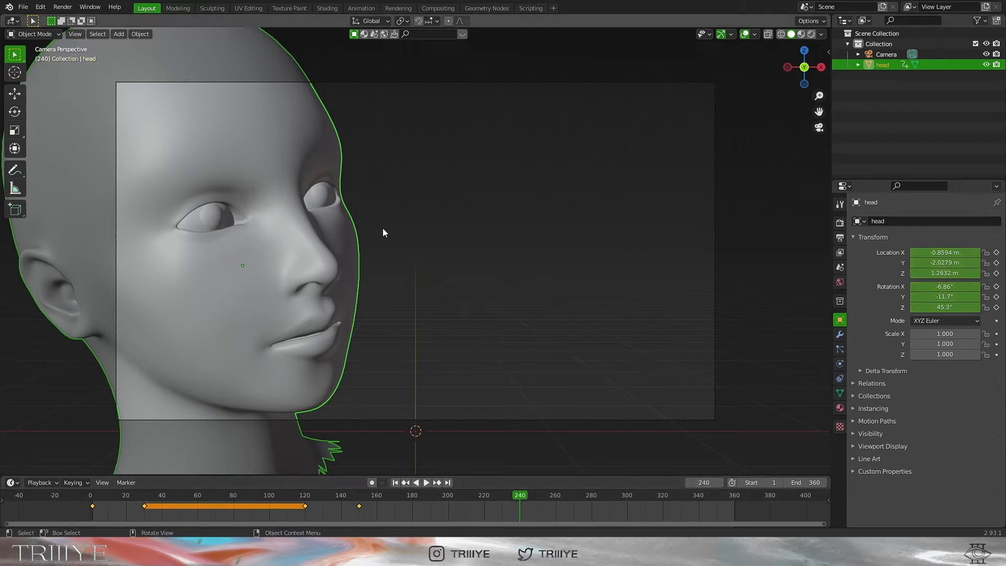
{"action": "key", "text": "i"}
{"action": "left_click", "coordinate": [504, 217]}
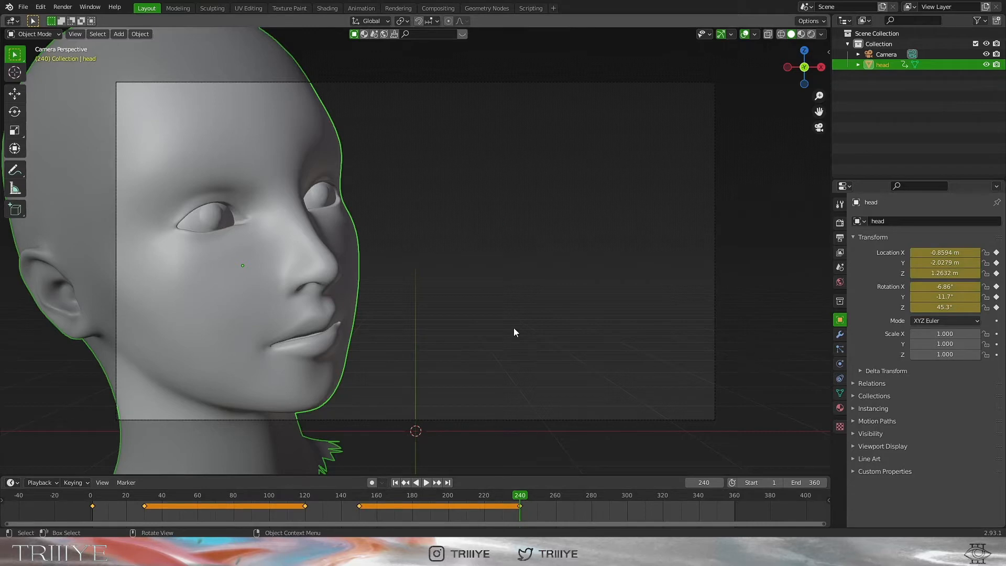
At frame 270, turn the head around Z, tilt it around Y and push it back in depth
{"action": "left_click", "coordinate": [573, 498]}
{"action": "key", "text": "r"}
{"action": "key", "text": "z"}
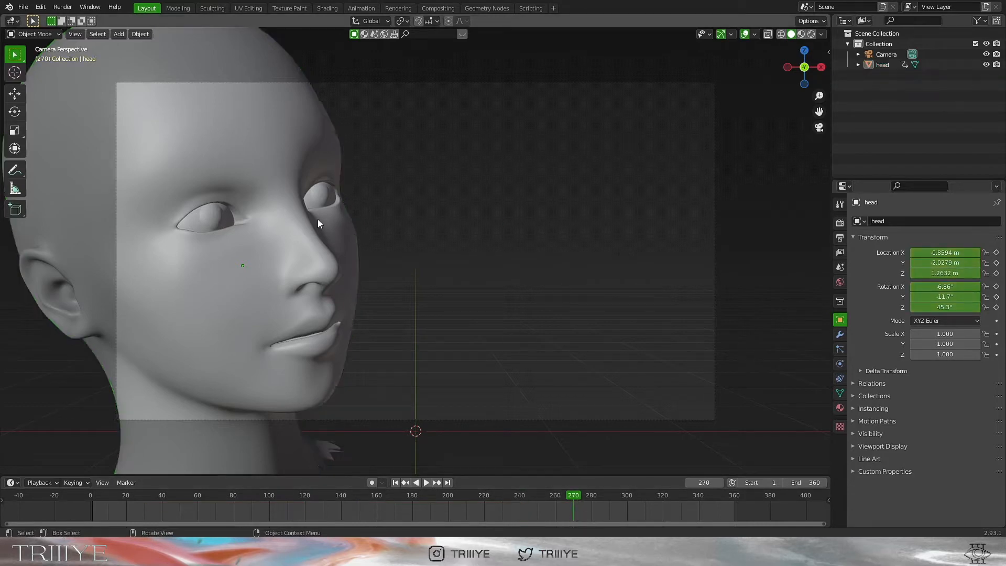
{"action": "left_click", "coordinate": [489, 205]}
{"action": "key", "text": "r"}
{"action": "key", "text": "y"}
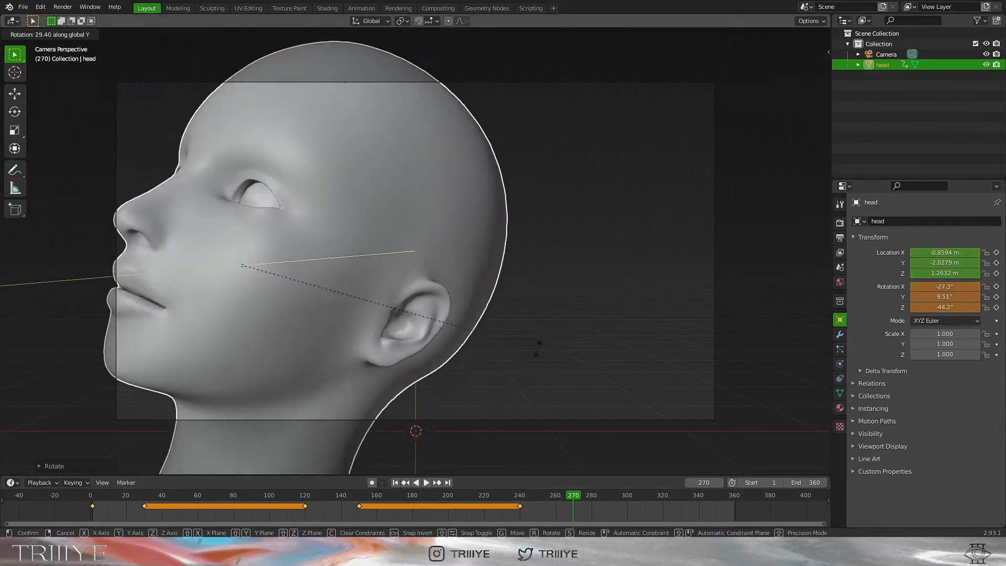
{"action": "left_click", "coordinate": [370, 335]}
{"action": "key", "text": "g"}
{"action": "key", "text": "x"}
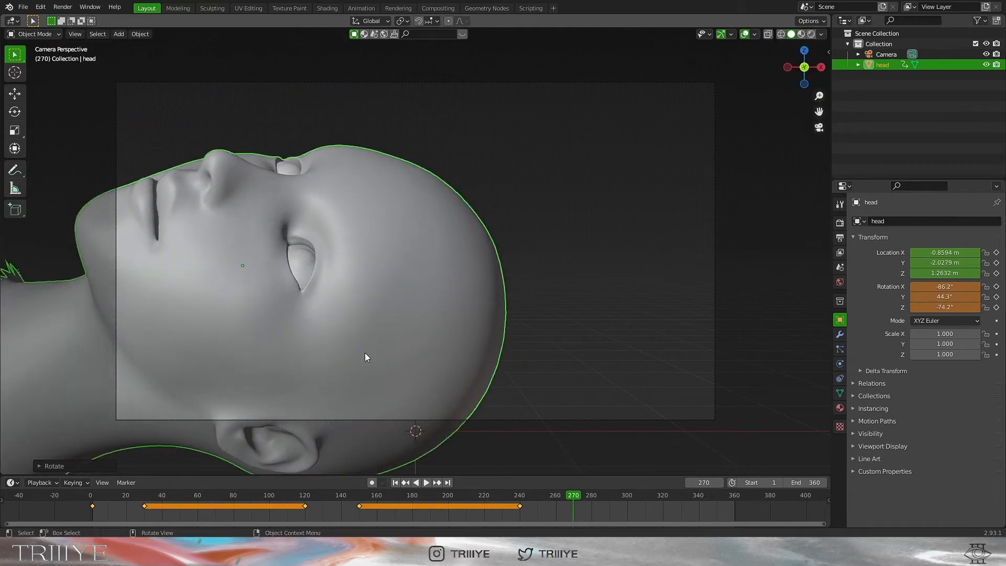
{"action": "right_click", "coordinate": [504, 343]}
{"action": "key", "text": "g"}
{"action": "key", "text": "y"}
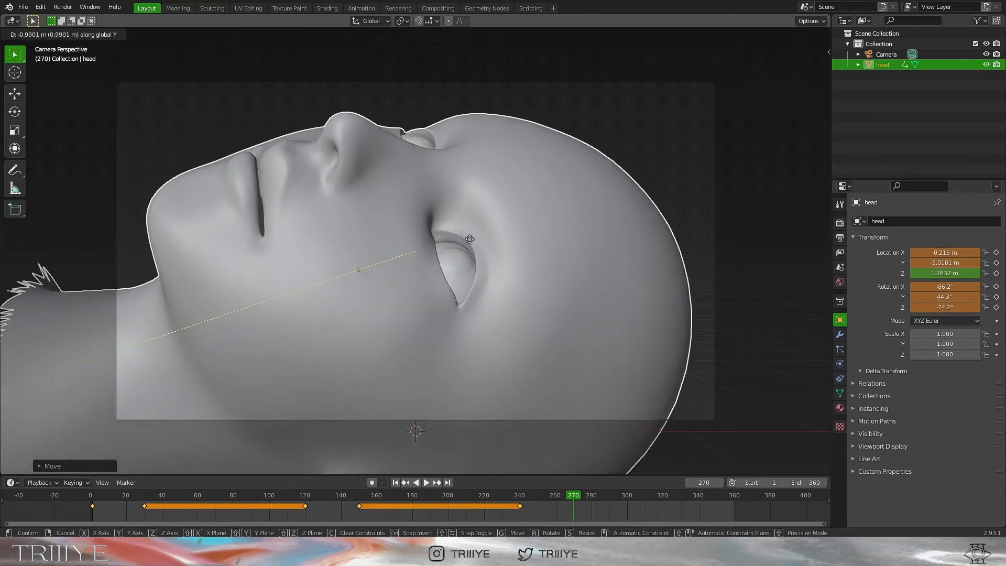
{"action": "left_click", "coordinate": [467, 232]}
Shift the head sideways, lower it and tilt it back around the X axis
{"action": "key", "text": "g"}
{"action": "key", "text": "x"}
{"action": "left_click", "coordinate": [503, 232]}
{"action": "key", "text": "g"}
{"action": "key", "text": "z"}
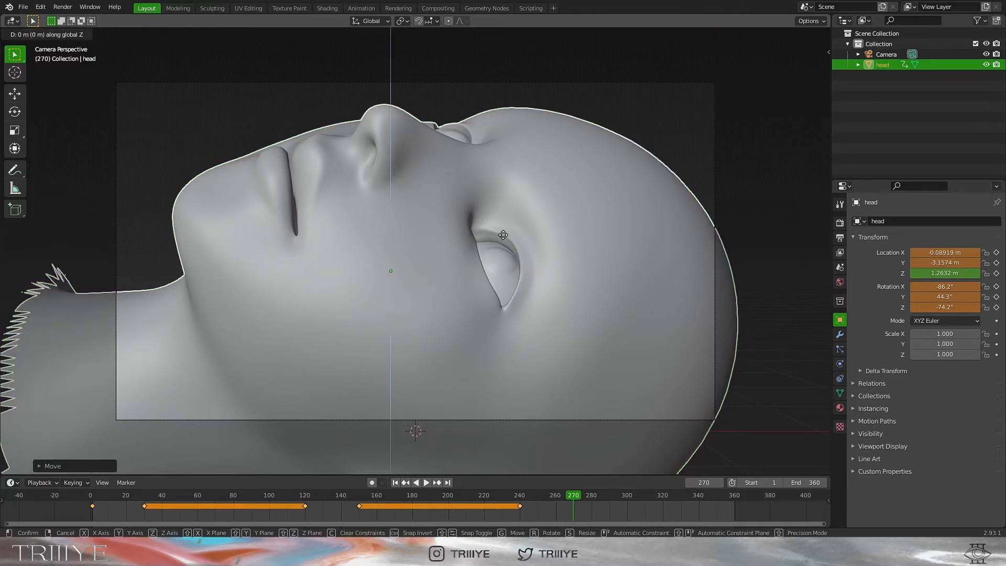
{"action": "left_click", "coordinate": [503, 346]}
{"action": "key", "text": "g"}
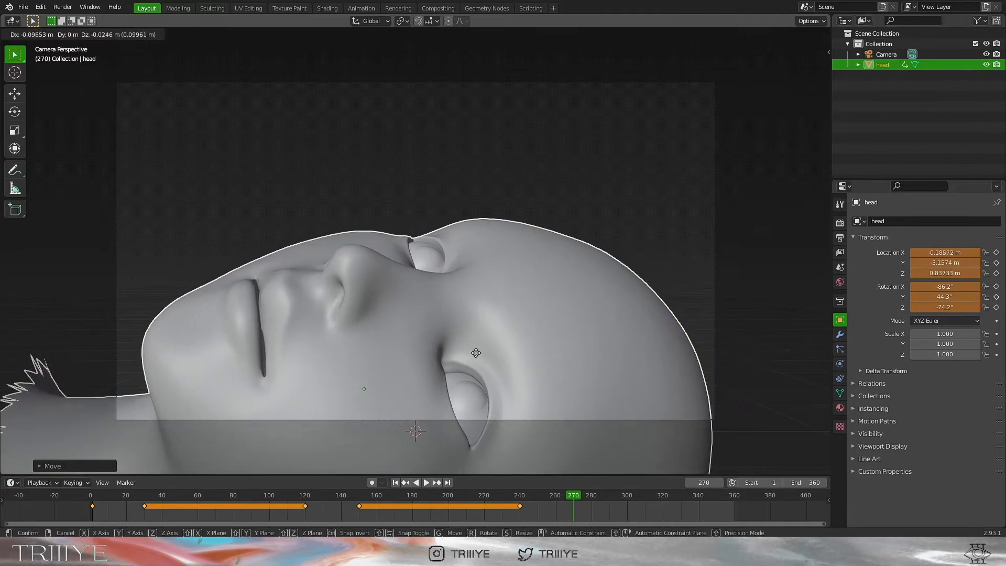
{"action": "key", "text": "x"}
{"action": "key", "text": "r"}
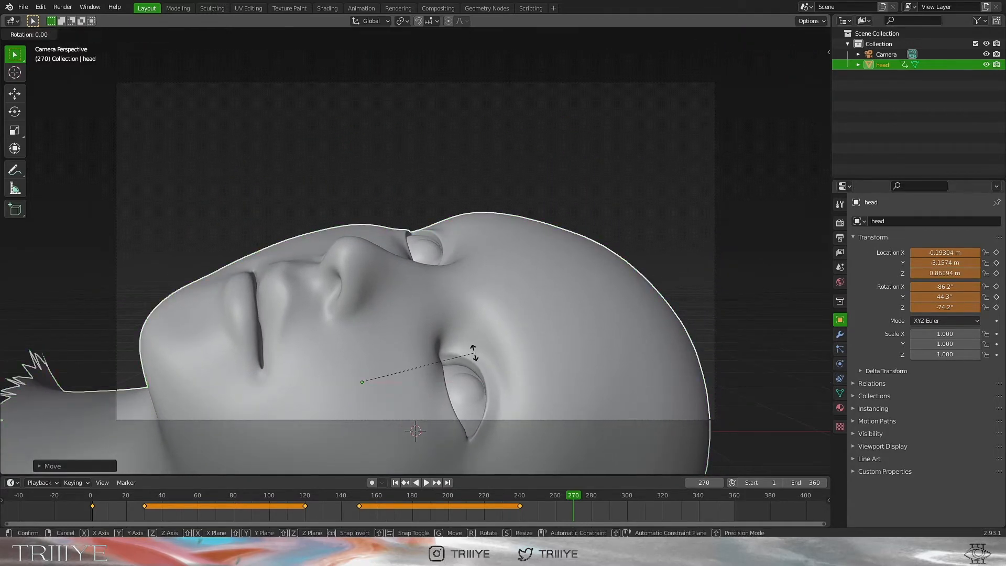
{"action": "key", "text": "x"}
{"action": "left_click", "coordinate": [471, 371]}
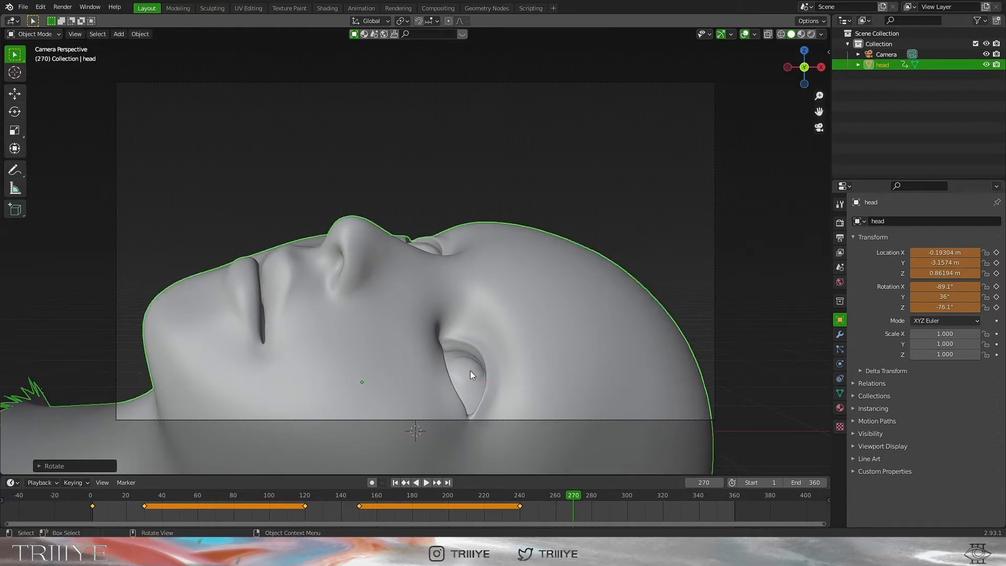
Lower the head slightly, rotate it freely and keyframe location and rotation at frame 270
{"action": "left_click", "coordinate": [435, 172]}
{"action": "left_click", "coordinate": [535, 313]}
{"action": "key", "text": "g"}
{"action": "key", "text": "z"}
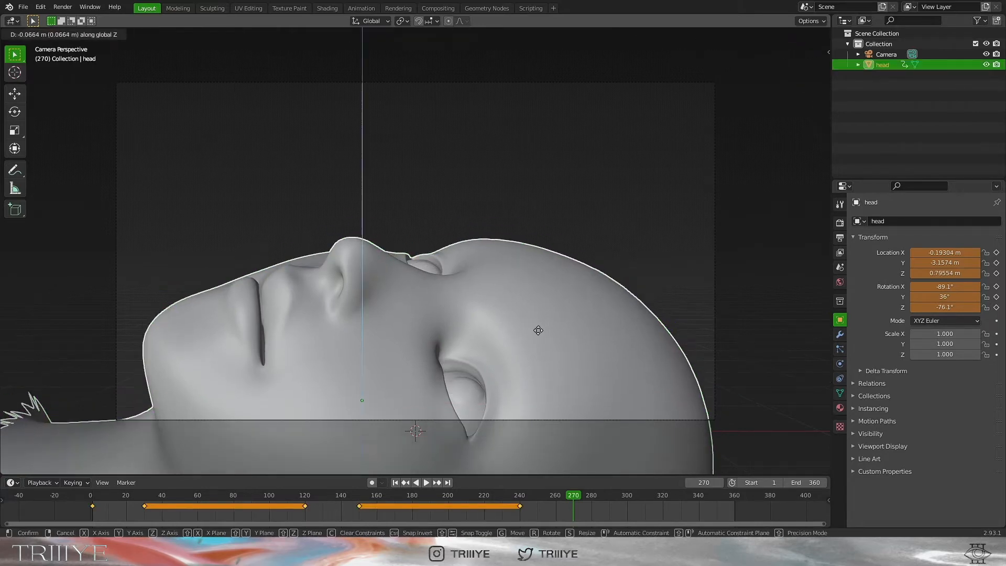
{"action": "left_click", "coordinate": [546, 348]}
{"action": "key", "text": "r"}
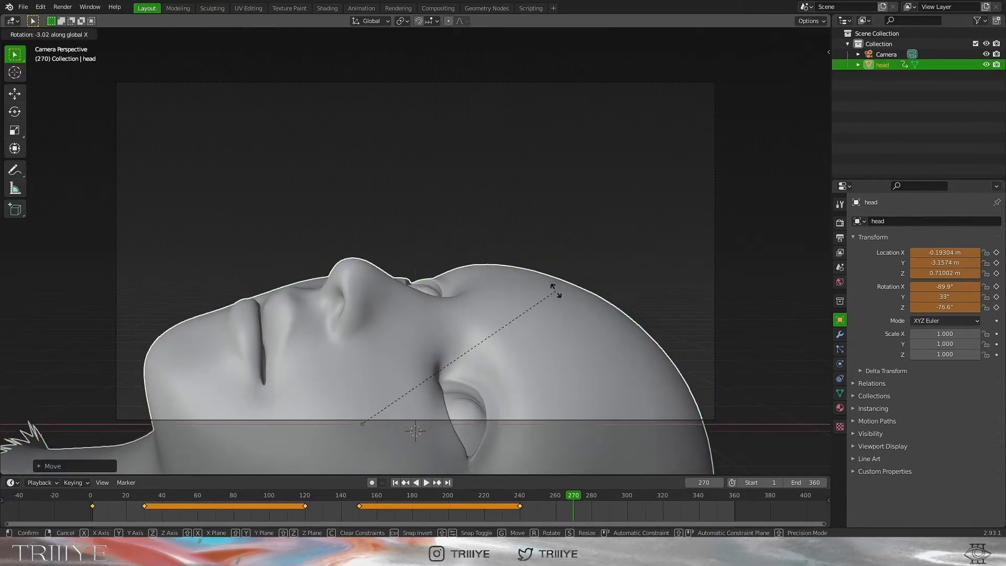
{"action": "left_click", "coordinate": [553, 267]}
{"action": "left_click", "coordinate": [552, 267]}
{"action": "left_click", "coordinate": [556, 328]}
{"action": "key", "text": "i"}
{"action": "left_click", "coordinate": [556, 328]}
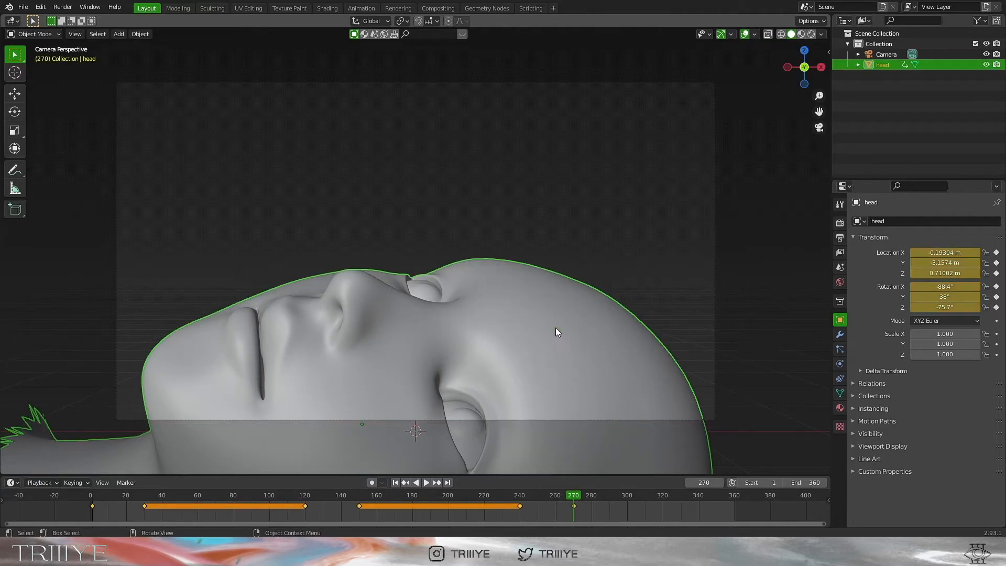
Keyframe the head's location and rotation at frame 360, then return to frame 1
{"action": "left_click", "coordinate": [451, 481]}
{"action": "key", "text": "i"}
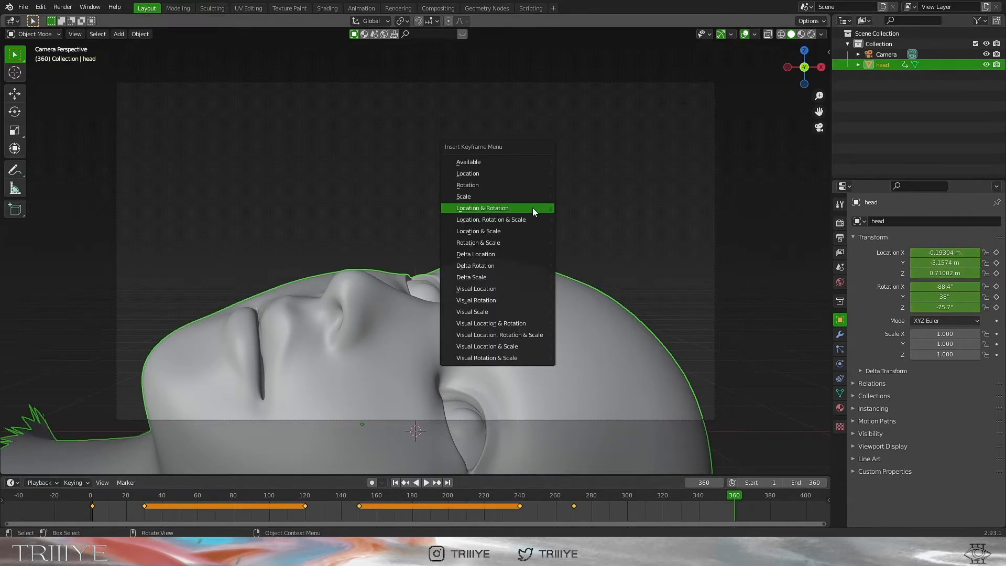
{"action": "left_click", "coordinate": [533, 209]}
{"action": "left_click", "coordinate": [415, 420]}
{"action": "left_click", "coordinate": [396, 483]}
{"action": "left_click", "coordinate": [635, 231]}
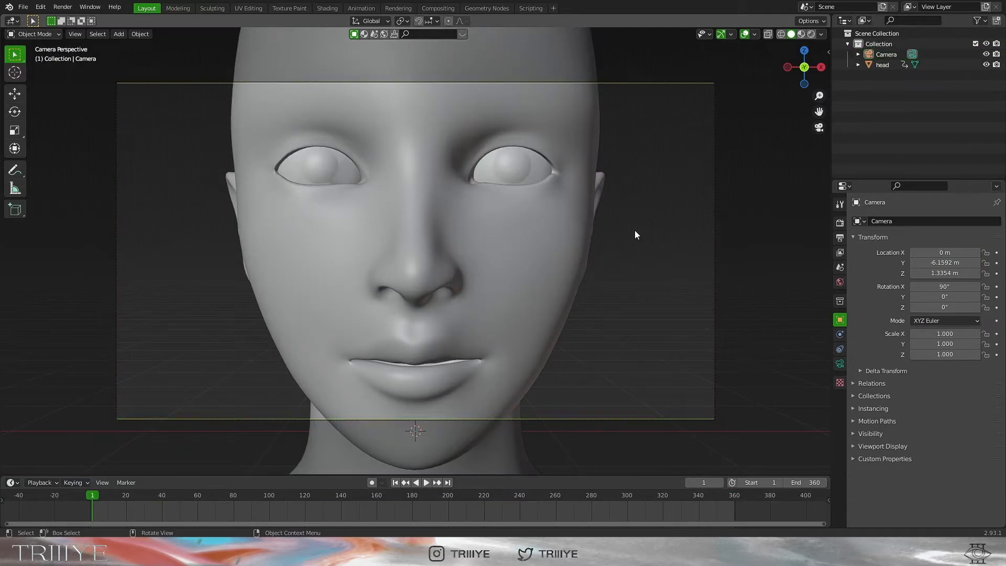
Play back the animation, then re-tilt the head around Y at frame 150 and key it
{"action": "key", "text": "space"}
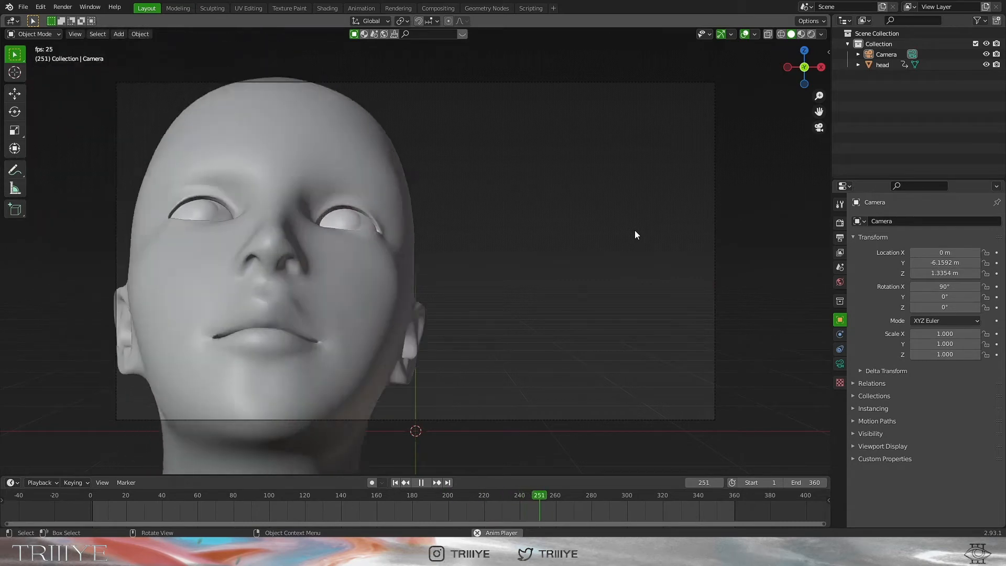
{"action": "key", "text": "space"}
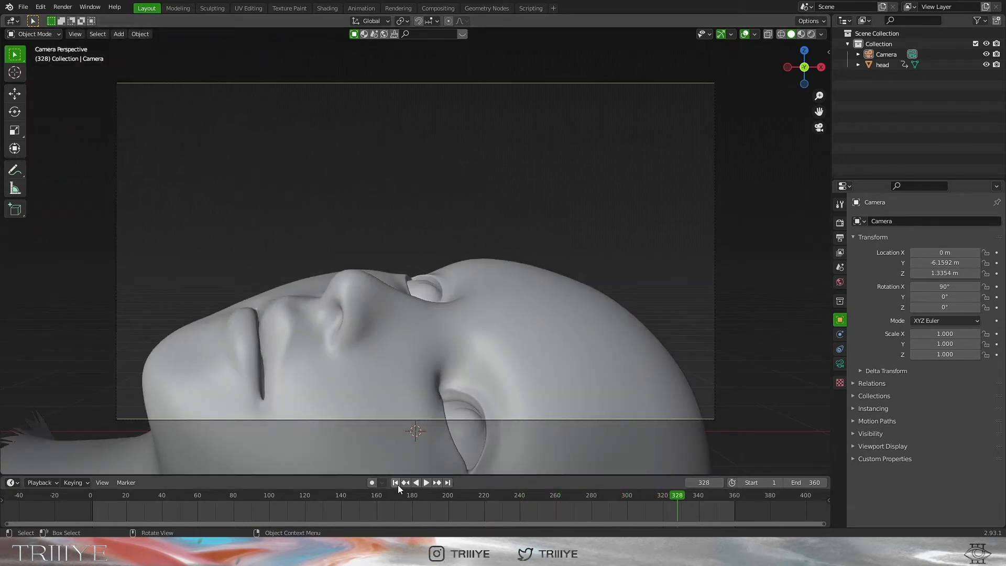
{"action": "left_click", "coordinate": [396, 484]}
{"action": "left_click", "coordinate": [521, 264]}
{"action": "left_click", "coordinate": [251, 496]}
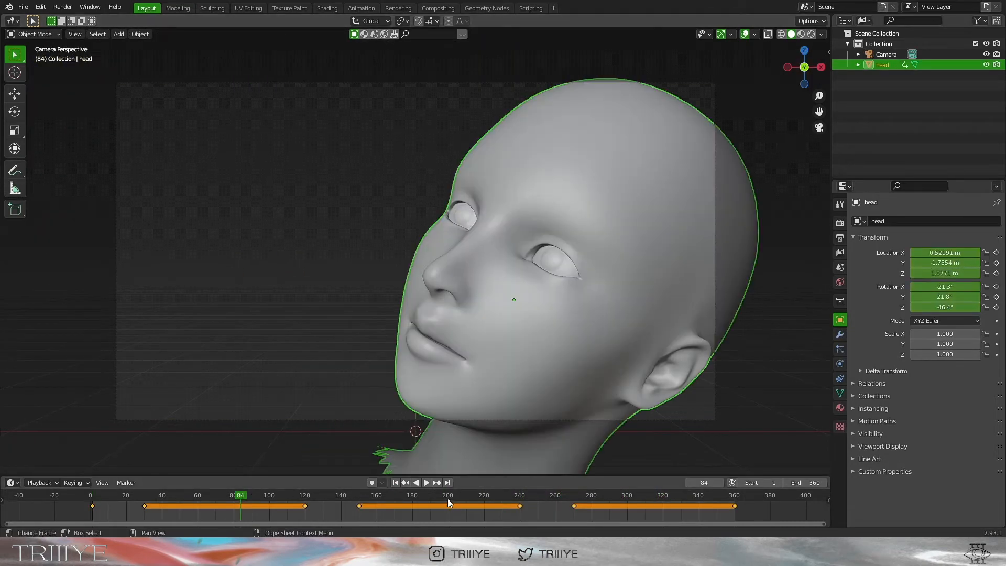
{"action": "left_click", "coordinate": [362, 496]}
{"action": "key", "text": "Left"}
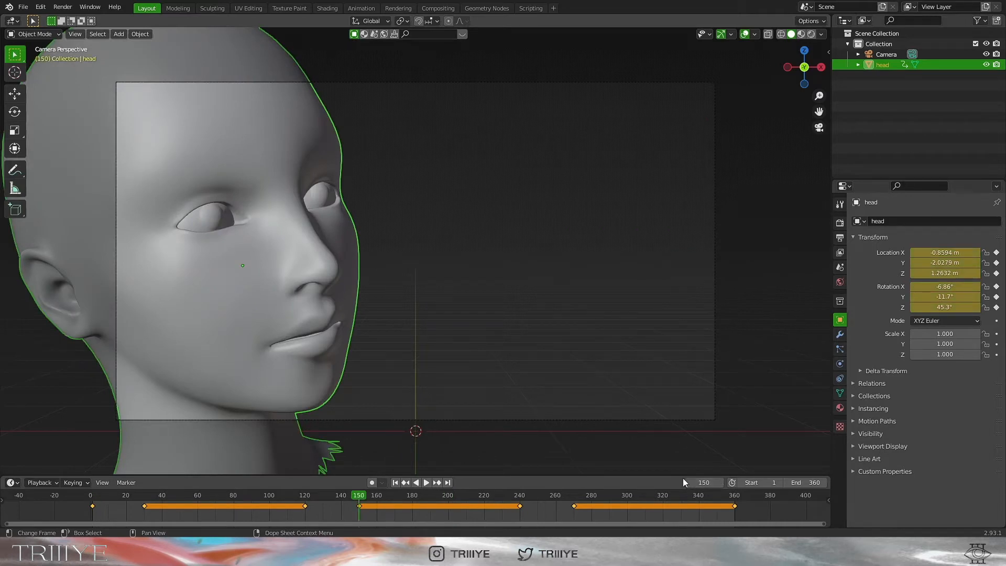
{"action": "key", "text": "r"}
{"action": "key", "text": "y"}
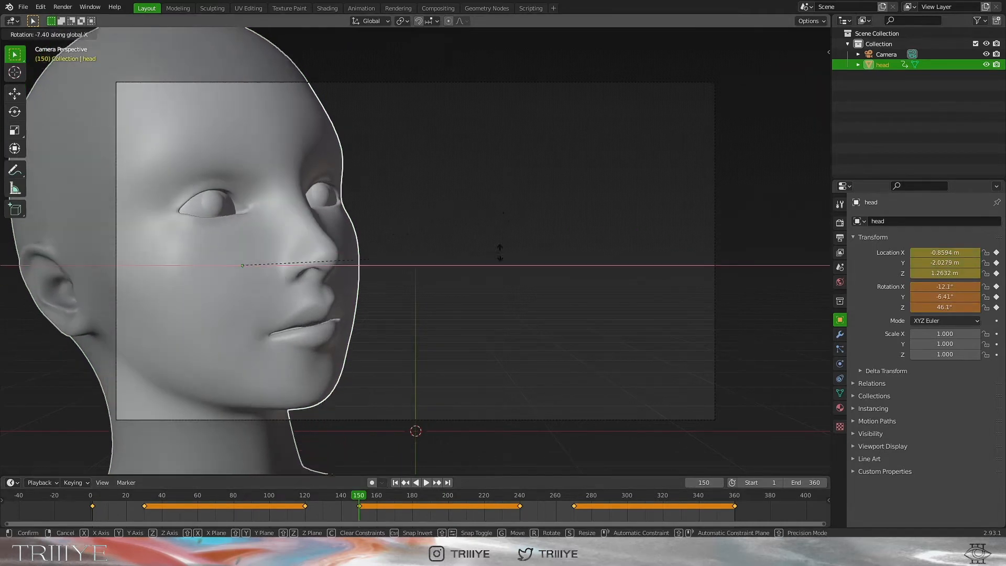
{"action": "left_click", "coordinate": [498, 256]}
{"action": "key", "text": "i"}
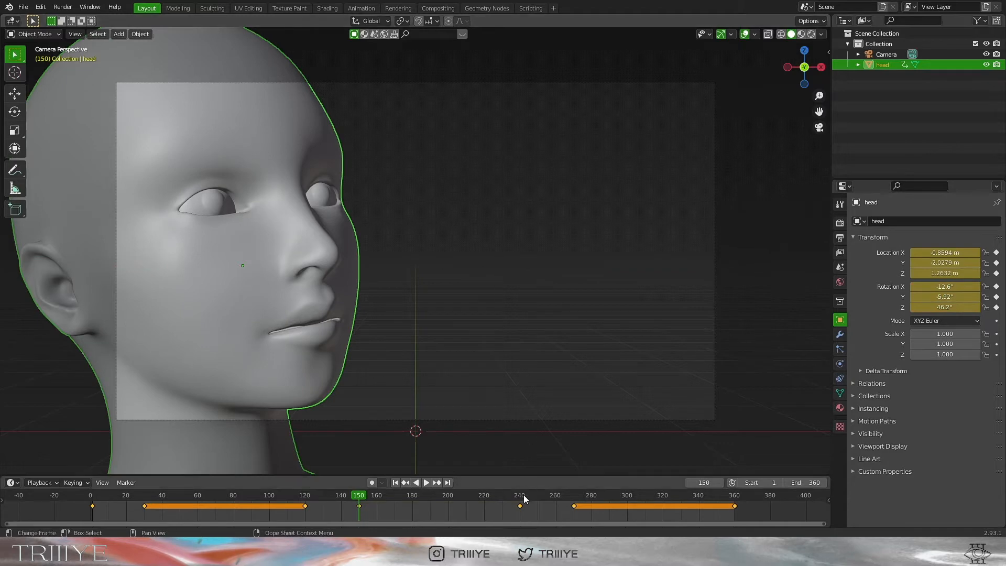
Delete the frame-240 key and move a keyframe to frame 240 so the frame-150 pose holds
{"action": "left_click", "coordinate": [520, 508]}
{"action": "key", "text": "x"}
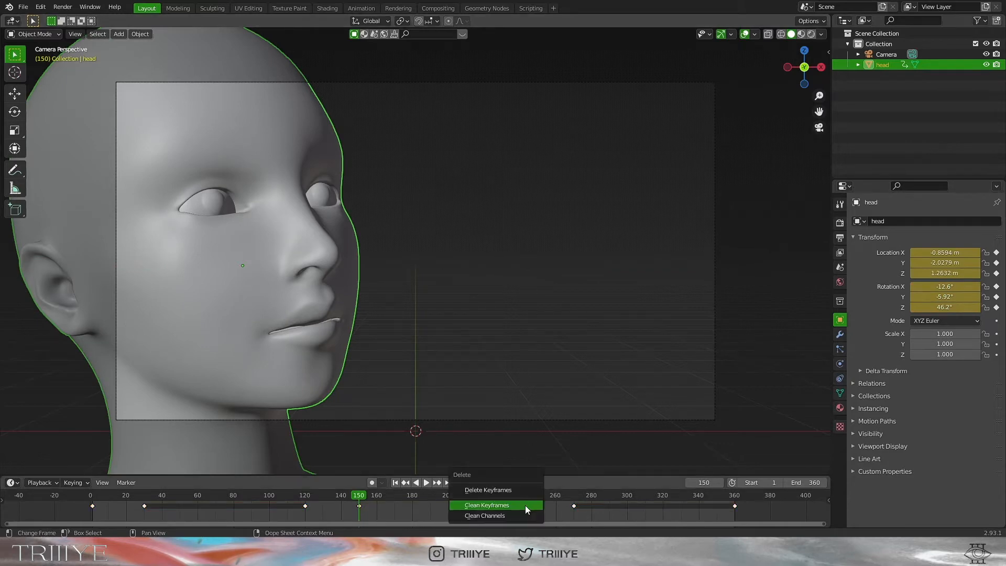
{"action": "left_click", "coordinate": [522, 496]}
{"action": "left_click", "coordinate": [523, 496]}
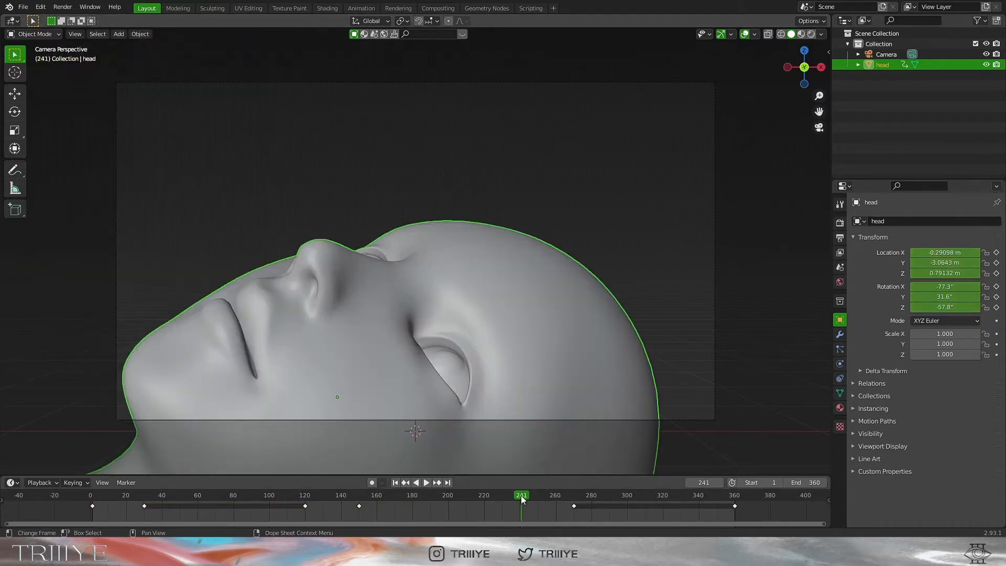
{"action": "left_click", "coordinate": [687, 483]}
{"action": "left_click_drag", "start_coordinate": [360, 505], "coordinate": [519, 271]}
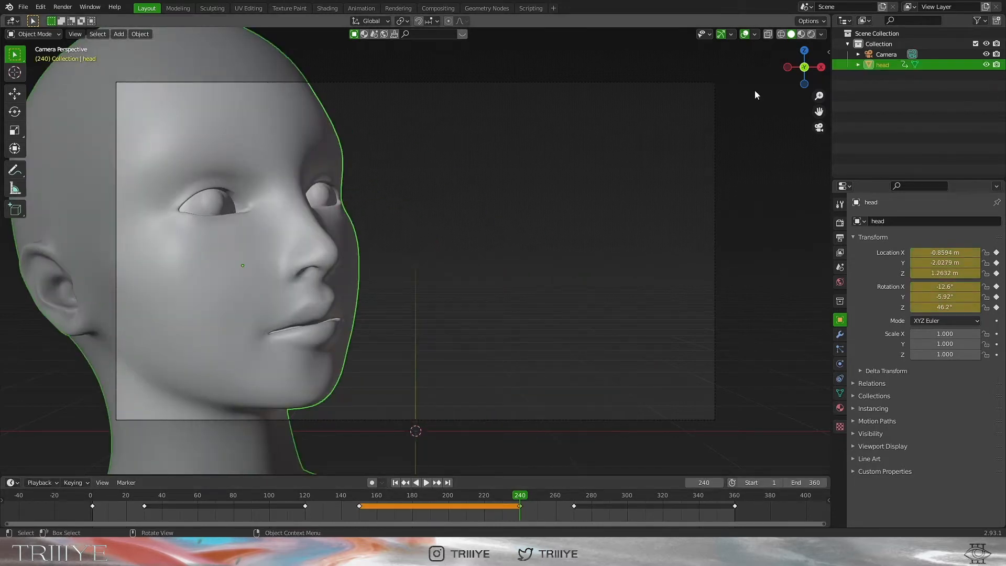
{"action": "left_click", "coordinate": [802, 34]}
In the Shading workspace, delete the metallic/roughness and base-colour texture nodes from the head material
{"action": "left_click", "coordinate": [649, 209]}
{"action": "left_click", "coordinate": [840, 408]}
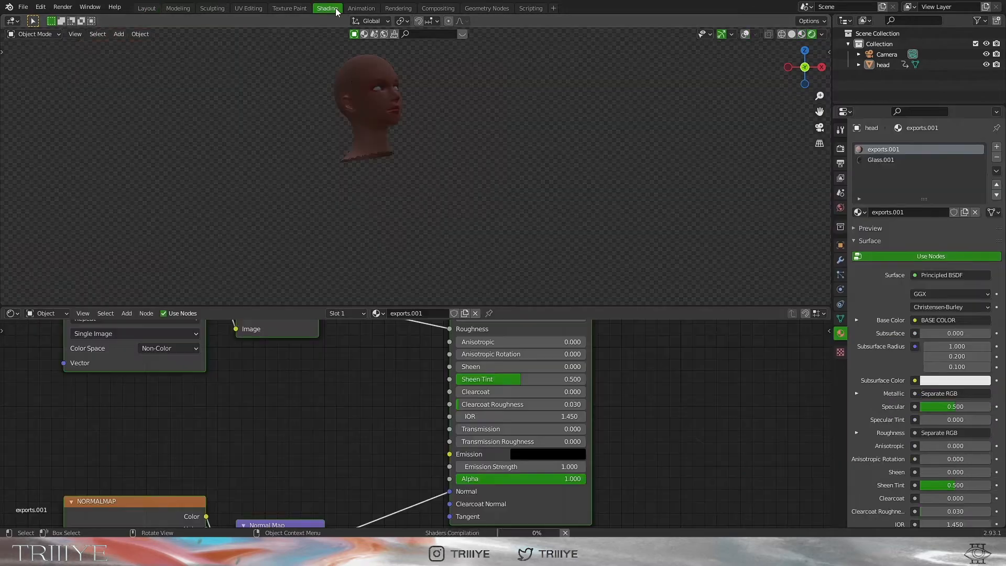
{"action": "left_click", "coordinate": [327, 7]}
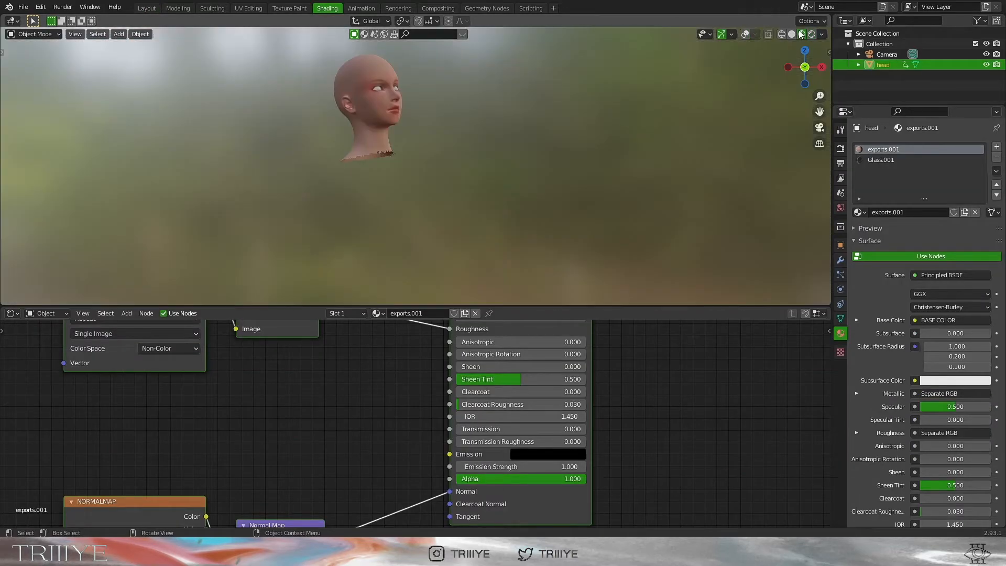
{"action": "left_click", "coordinate": [818, 129]}
{"action": "scroll", "coordinate": [339, 414], "scroll_direction": "down", "scroll_amount": 6}
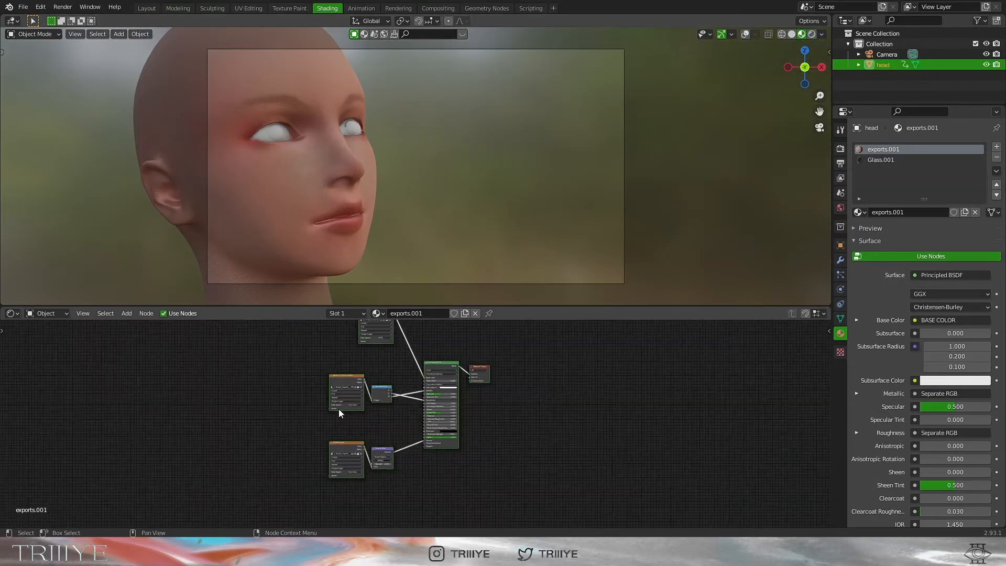
{"action": "left_click_drag", "start_coordinate": [301, 379], "coordinate": [412, 422]}
{"action": "key", "text": "x"}
{"action": "left_click_drag", "start_coordinate": [315, 323], "coordinate": [385, 355]}
{"action": "key", "text": "x"}
Set the Base Color to near black and remove the Glass.001 material slot
{"action": "scroll", "coordinate": [403, 407], "scroll_direction": "up", "scroll_amount": 6}
{"action": "left_click", "coordinate": [475, 345]}
{"action": "left_click", "coordinate": [500, 307]}
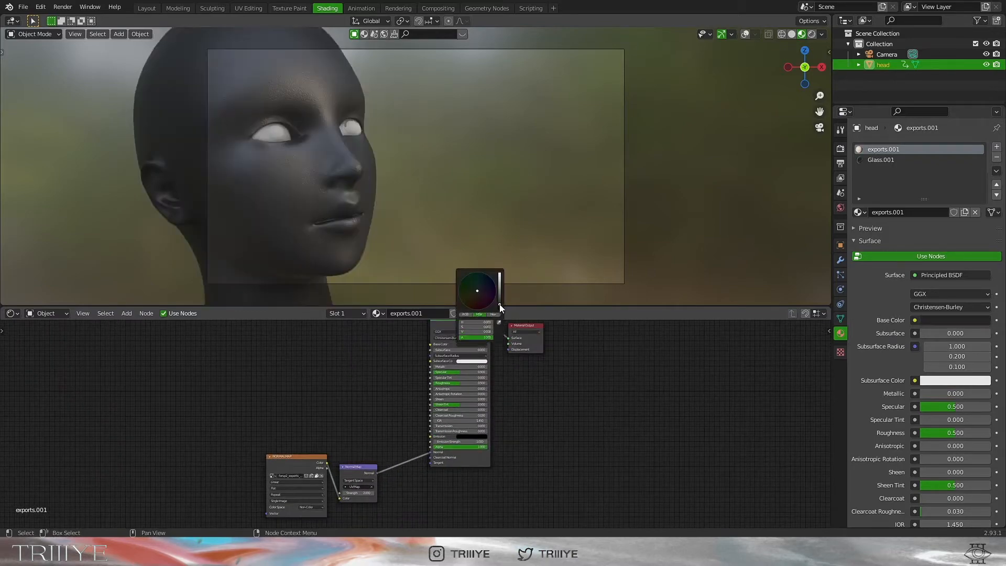
{"action": "left_click", "coordinate": [866, 162]}
{"action": "left_click", "coordinate": [997, 158]}
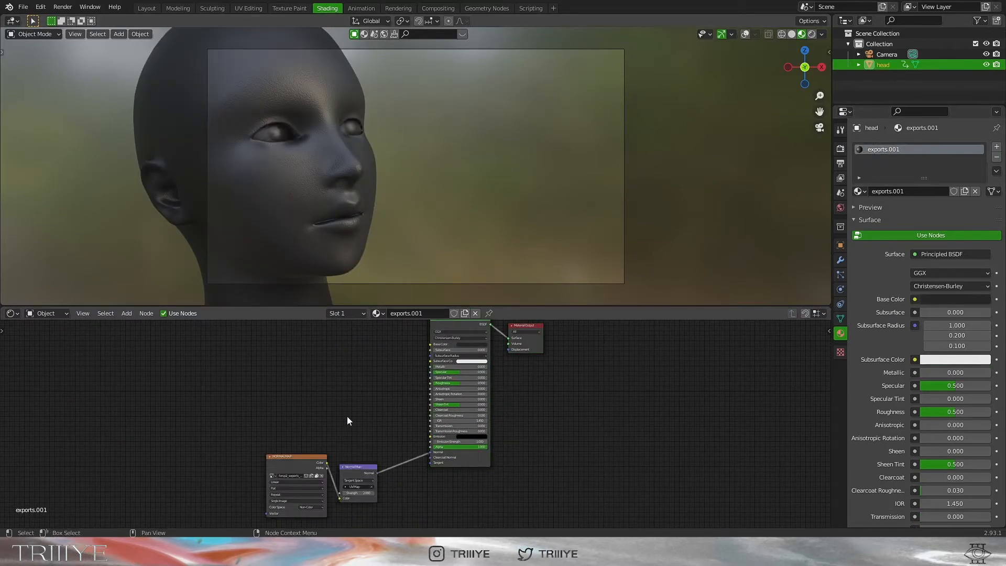
Set the Normal Map strength to 0.3 and verify the near-black base colour
{"action": "scroll", "coordinate": [348, 420], "scroll_direction": "up", "scroll_amount": 3}
{"action": "left_click_drag", "start_coordinate": [413, 439], "coordinate": [470, 378]}
{"action": "left_click_drag", "start_coordinate": [324, 427], "coordinate": [366, 366]}
{"action": "left_click", "coordinate": [461, 420]}
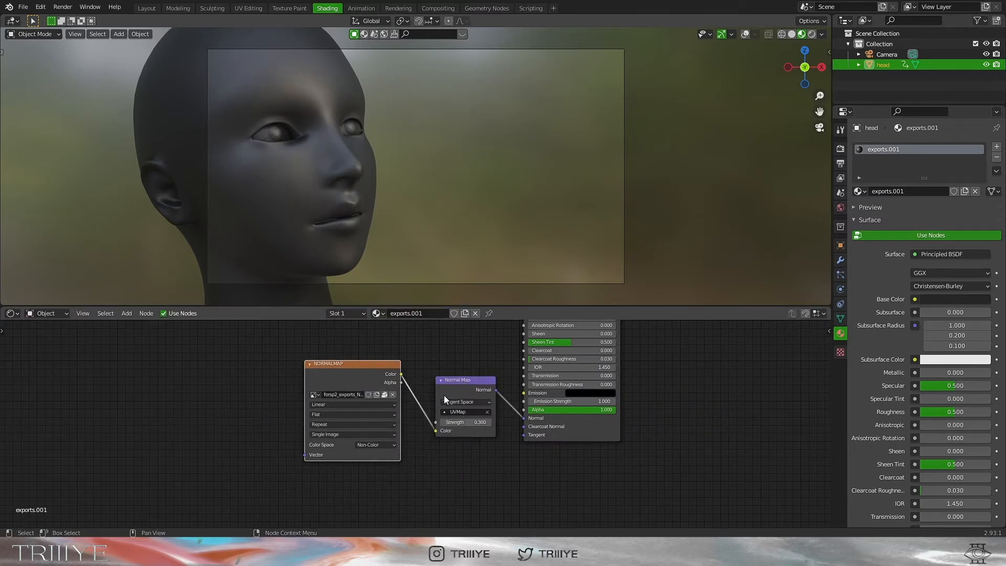
{"action": "middle_click_drag", "start_coordinate": [470, 347], "coordinate": [419, 425]}
{"action": "scroll", "coordinate": [428, 414], "scroll_direction": "up", "scroll_amount": 1}
{"action": "middle_click_drag", "start_coordinate": [442, 366], "coordinate": [451, 403]}
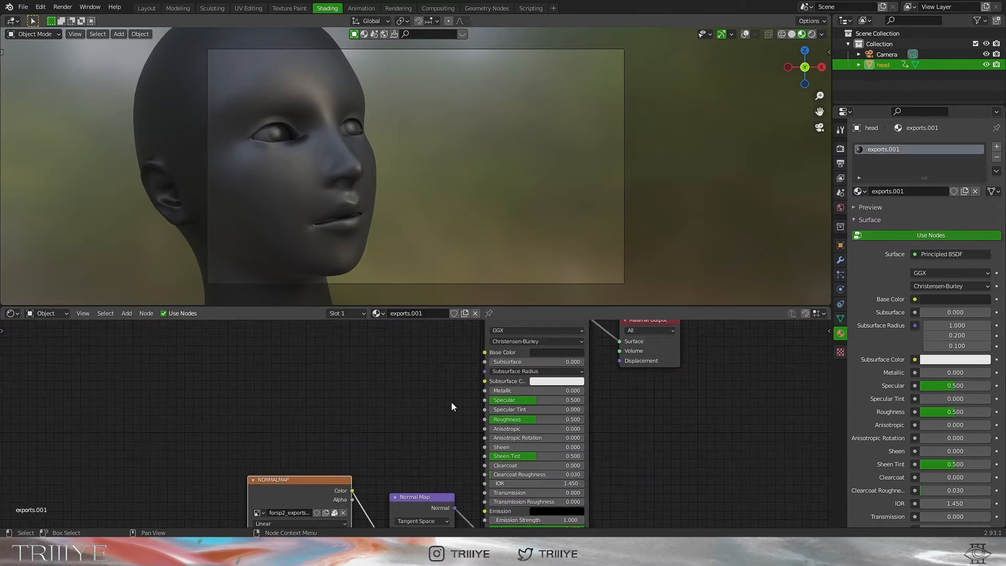
{"action": "scroll", "coordinate": [467, 407], "scroll_direction": "up", "scroll_amount": 1}
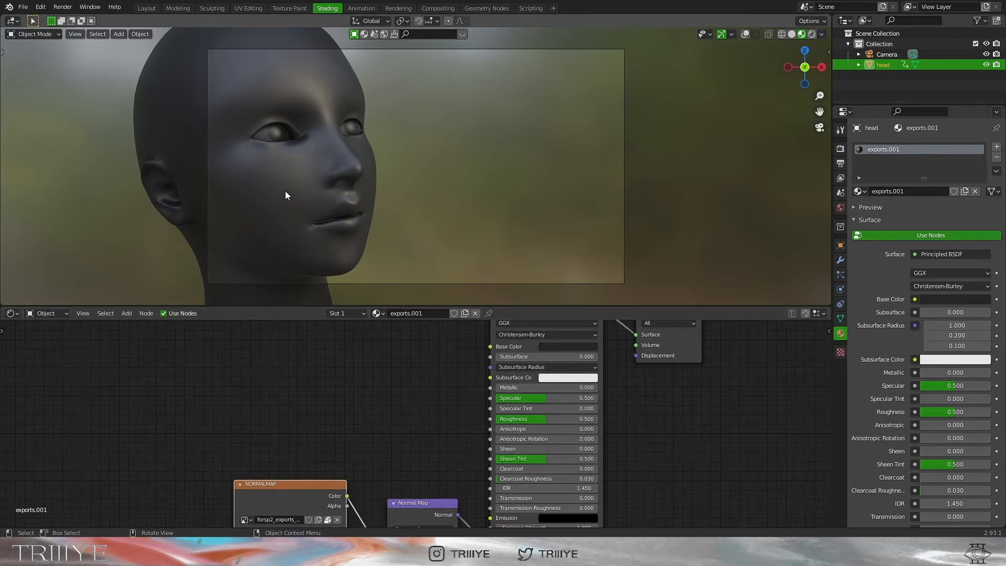
{"action": "scroll", "coordinate": [447, 410], "scroll_direction": "up", "scroll_amount": 1}
{"action": "left_click", "coordinate": [597, 345]}
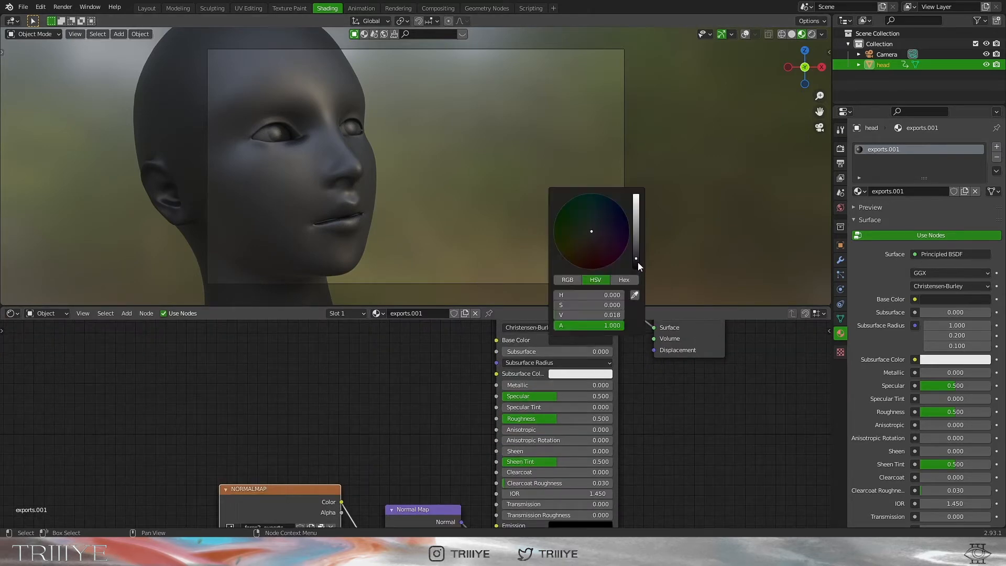
{"action": "left_click", "coordinate": [148, 9]}
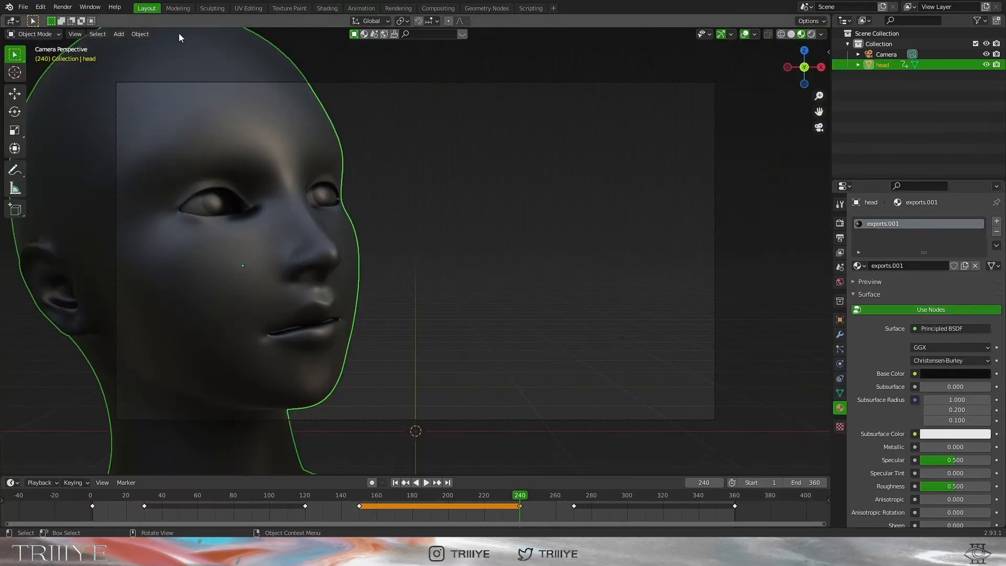
Turn off Film Transparent in the render settings and view the scene fully rendered
{"action": "left_click", "coordinate": [371, 156]}
{"action": "left_click", "coordinate": [840, 282]}
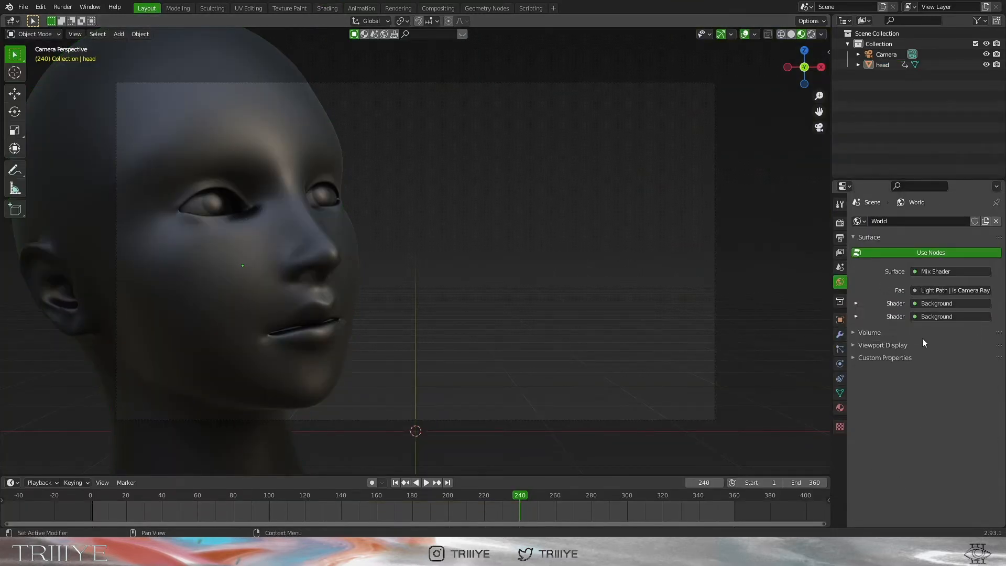
{"action": "left_click", "coordinate": [839, 225]}
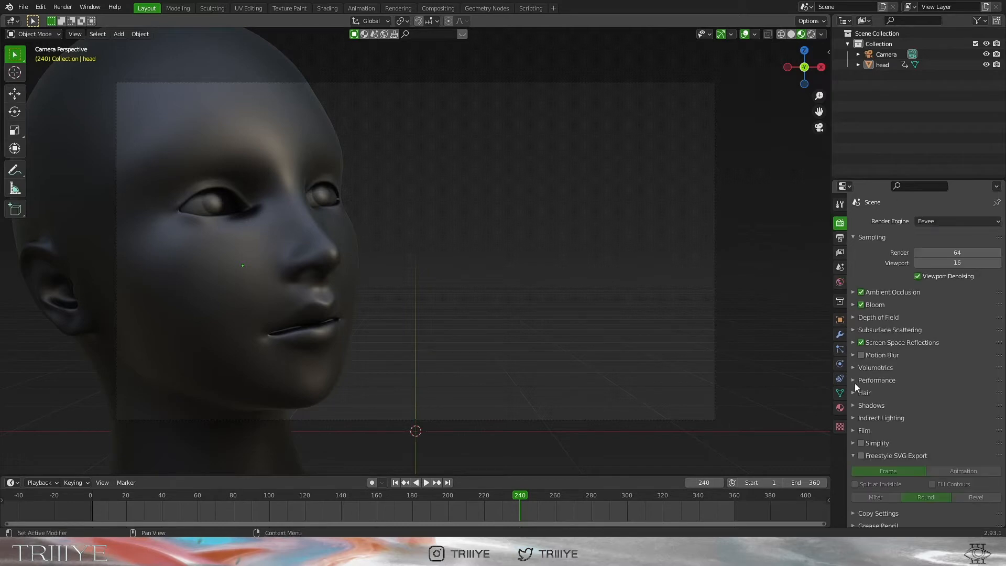
{"action": "left_click", "coordinate": [813, 34]}
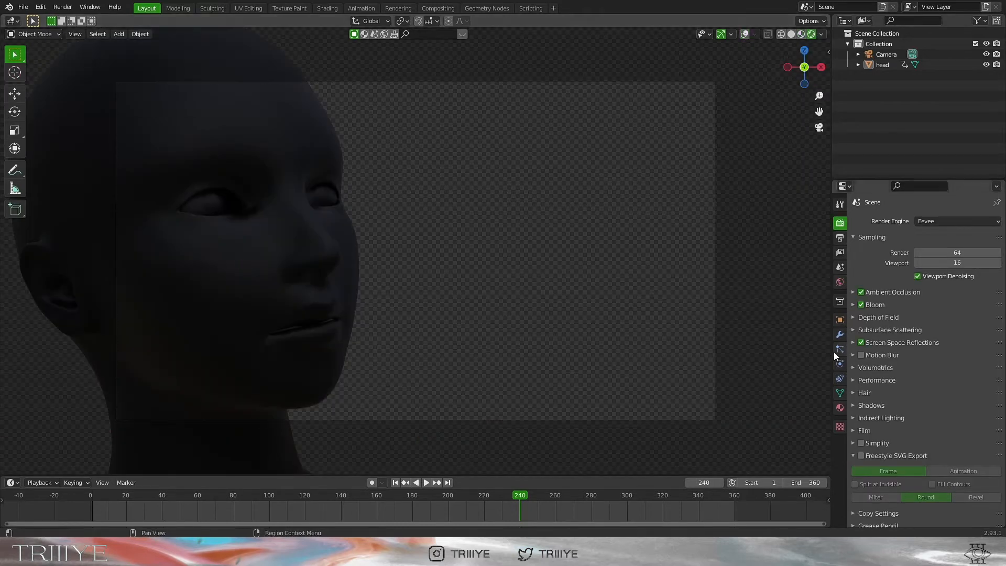
{"action": "left_click", "coordinate": [861, 429]}
{"action": "left_click", "coordinate": [913, 457]}
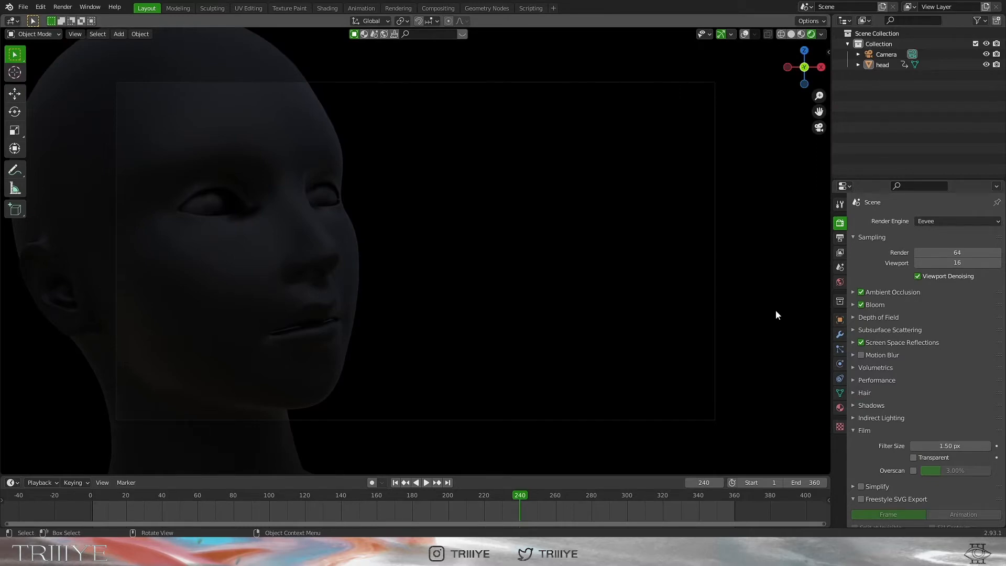
In the World node tree, move the Background node below the Mix Shader and World Output right
{"action": "left_click", "coordinate": [328, 8]}
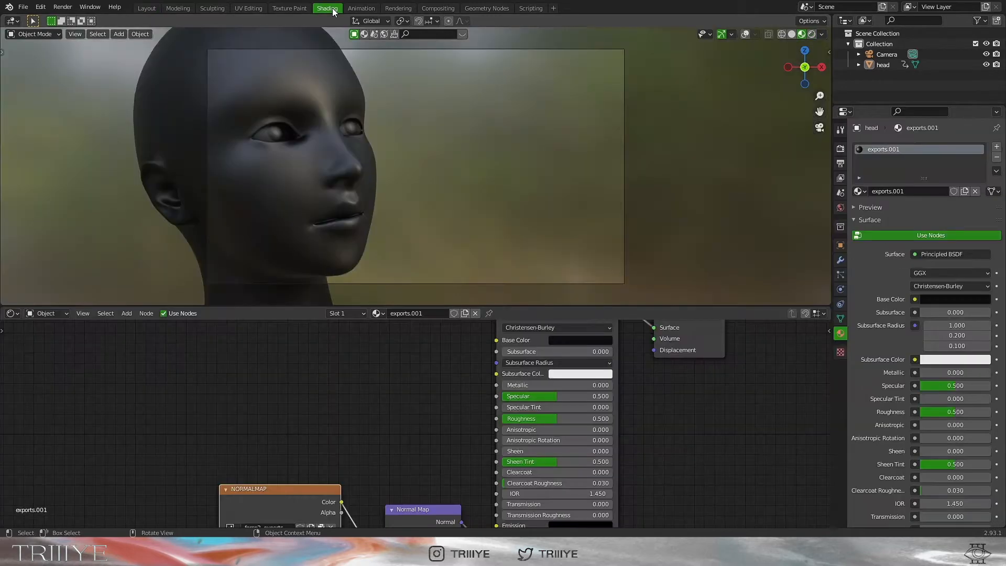
{"action": "left_click", "coordinate": [24, 315]}
{"action": "left_click", "coordinate": [42, 333]}
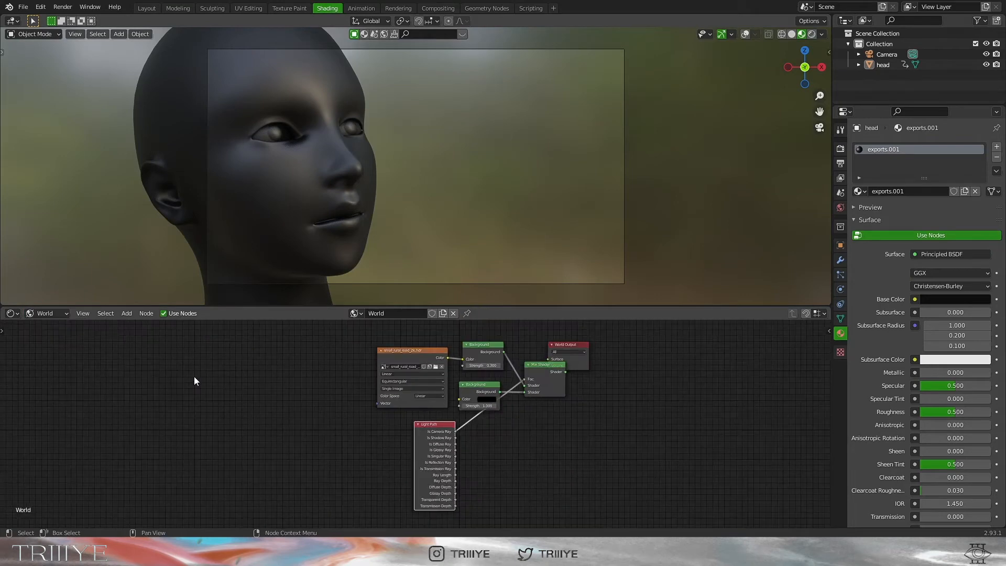
{"action": "left_click_drag", "start_coordinate": [476, 387], "coordinate": [494, 430]}
{"action": "left_click_drag", "start_coordinate": [579, 366], "coordinate": [621, 365]}
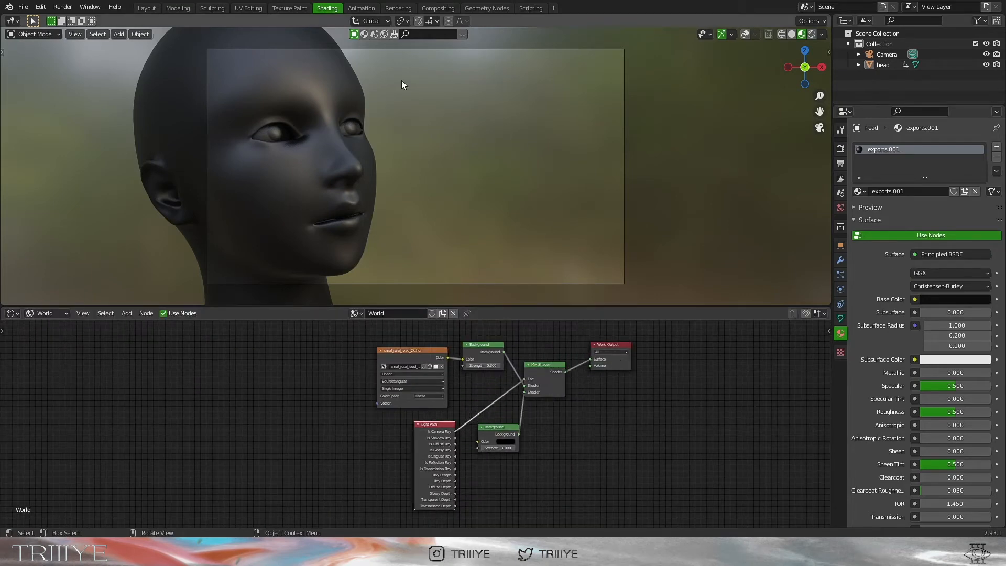
Back in Layout, turn overlays on and switch the viewport to Solid shading
{"action": "left_click", "coordinate": [147, 8]}
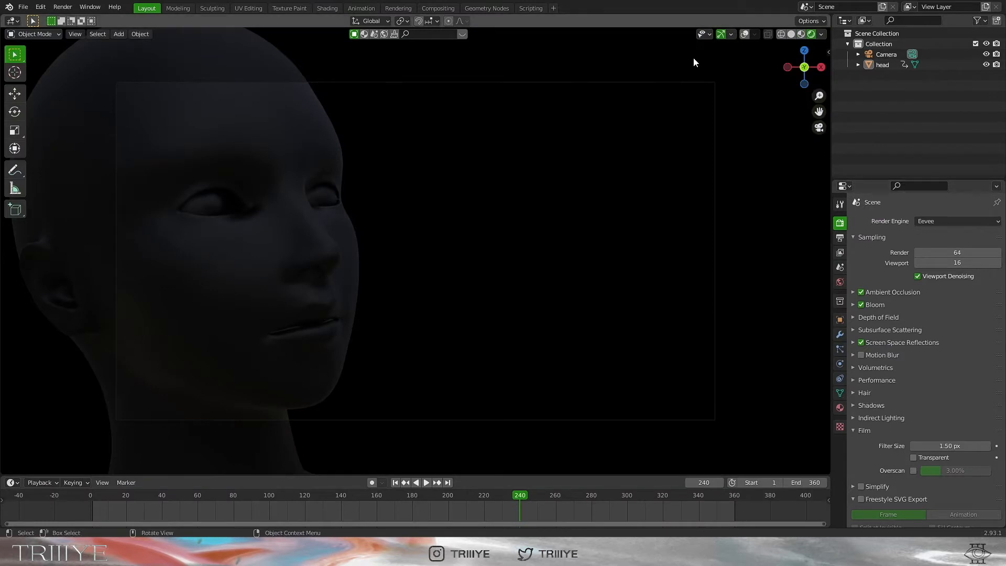
{"action": "left_click", "coordinate": [745, 34]}
{"action": "left_click", "coordinate": [791, 34]}
{"action": "key", "text": "KP_0"}
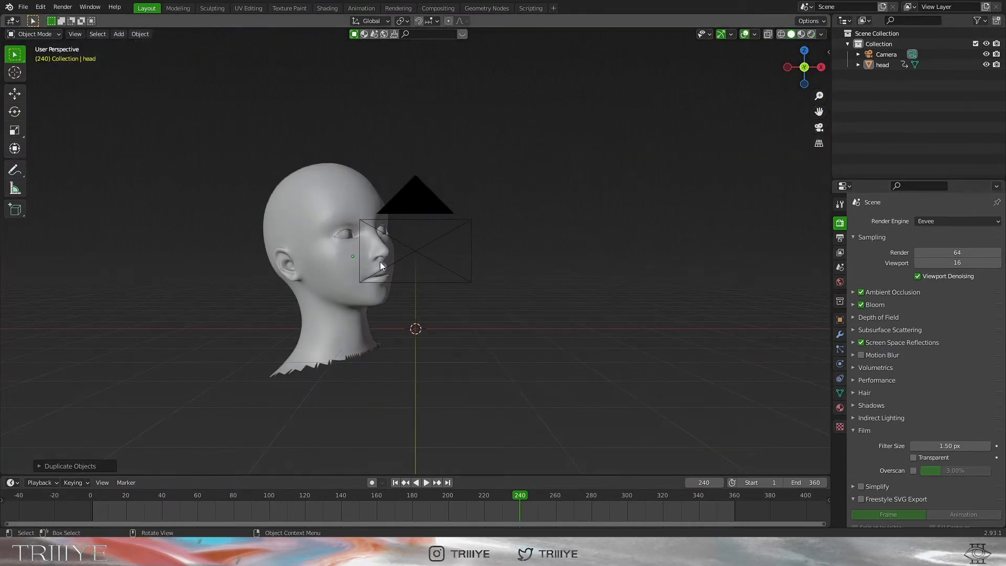
{"action": "key", "text": "shift+a"}
Add an area light, raise it along Z, and shift it left along X at frame 92
{"action": "mouse_move", "coordinate": [386, 237]}
{"action": "left_click", "coordinate": [422, 270]}
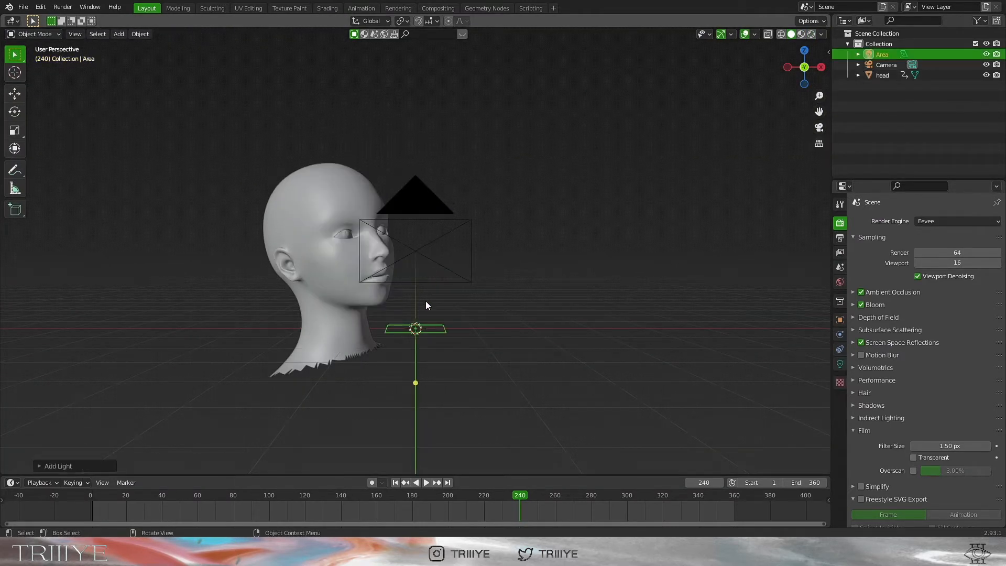
{"action": "key", "text": "g"}
{"action": "key", "text": "z"}
{"action": "left_click", "coordinate": [432, 212]}
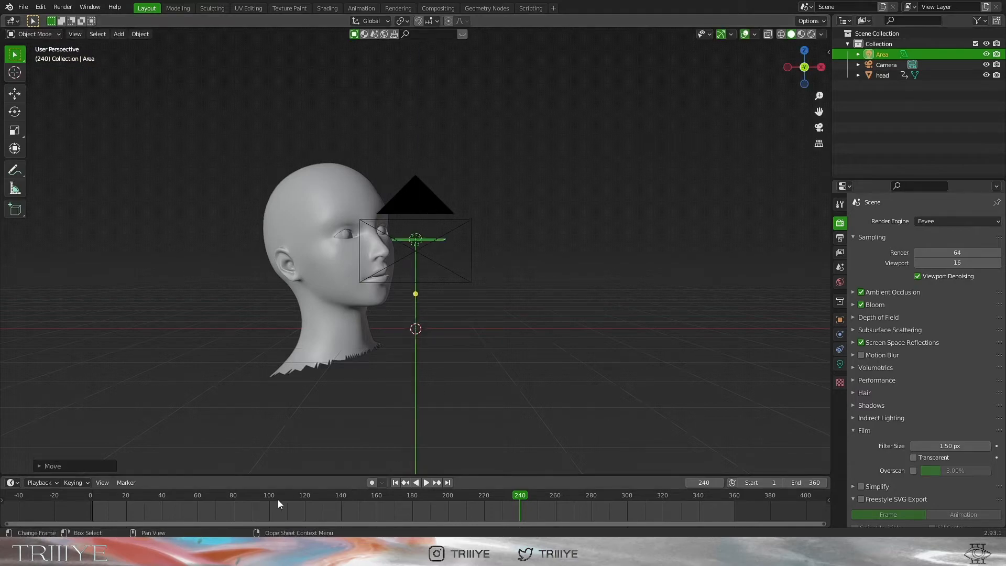
{"action": "left_click", "coordinate": [255, 499]}
{"action": "key", "text": "g"}
{"action": "key", "text": "x"}
{"action": "left_click", "coordinate": [449, 294]}
{"action": "middle_click_drag", "start_coordinate": [452, 295], "coordinate": [481, 301]}
Reposition the light along Y and X and aim it up and right toward the head
{"action": "key", "text": "g"}
{"action": "key", "text": "y"}
{"action": "left_click", "coordinate": [475, 341]}
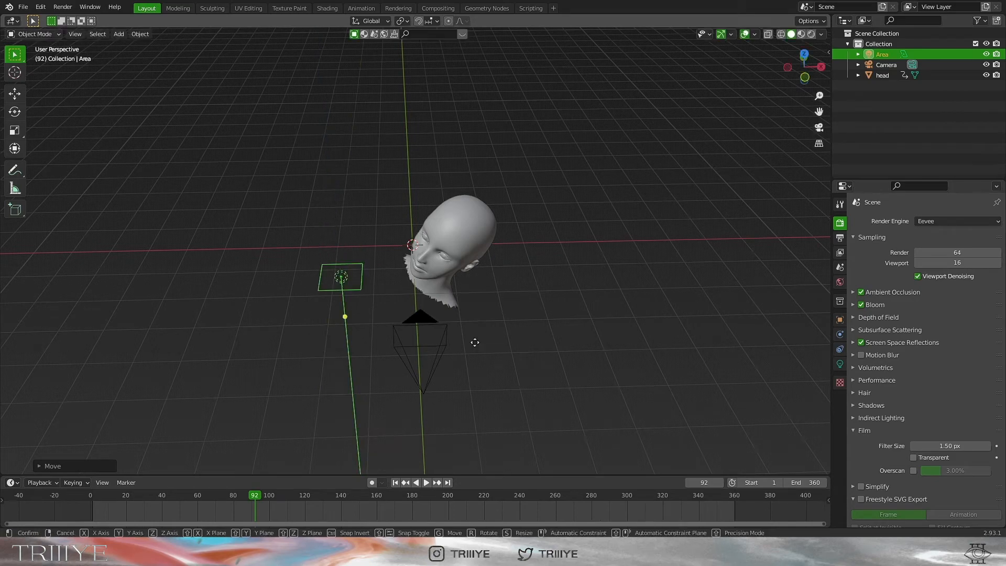
{"action": "key", "text": "g"}
{"action": "key", "text": "x"}
{"action": "left_click", "coordinate": [457, 338]}
{"action": "left_click_drag", "start_coordinate": [329, 319], "coordinate": [439, 241]}
{"action": "middle_click_drag", "start_coordinate": [439, 241], "coordinate": [471, 253]}
Make the area light a 4 m disk with 300 W power
{"action": "left_click", "coordinate": [840, 364]}
{"action": "double_click", "coordinate": [926, 289]}
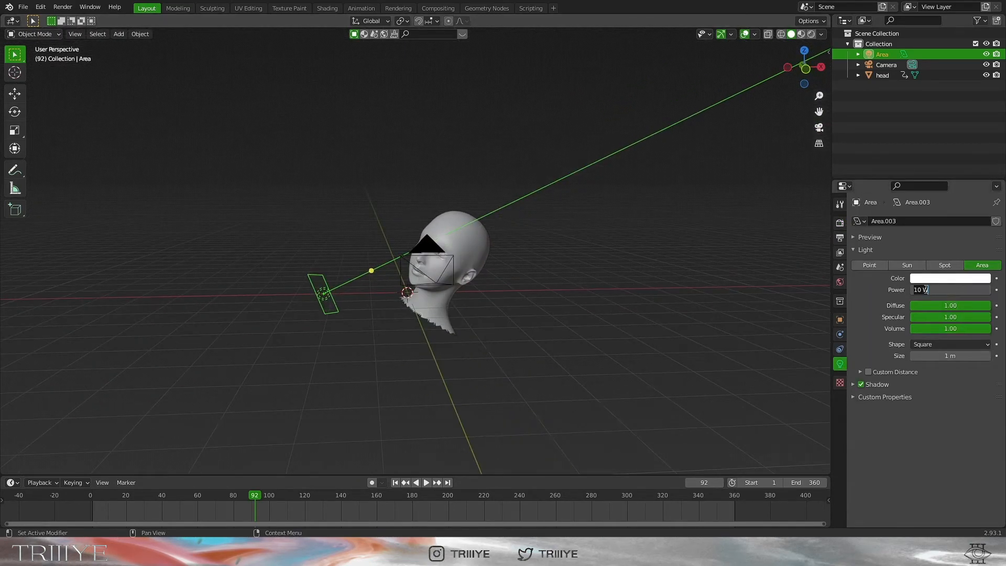
{"action": "type", "text": "5300"}
{"action": "key", "text": "Return"}
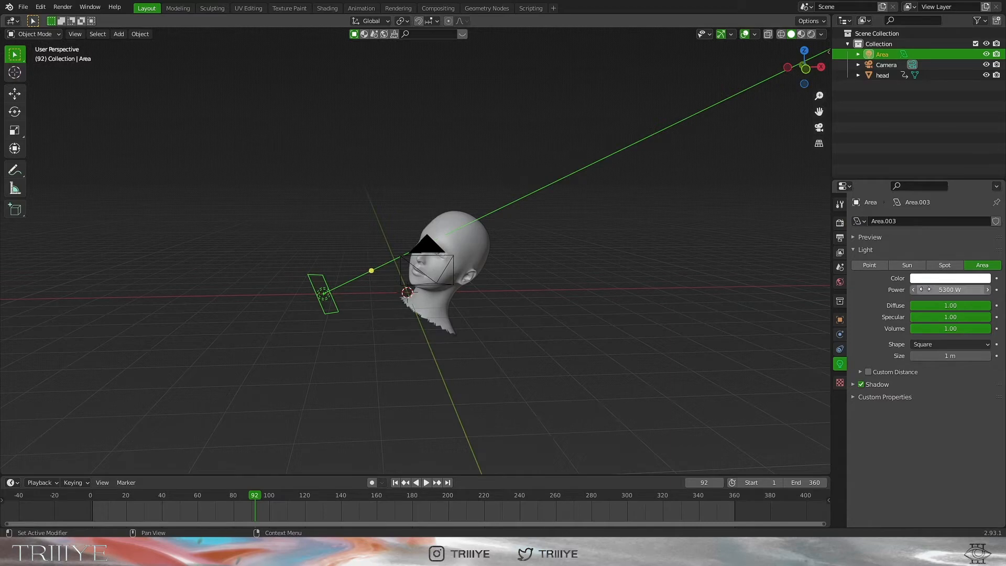
{"action": "left_click", "coordinate": [925, 290]}
{"action": "type", "text": "300"}
{"action": "key", "text": "Return"}
{"action": "left_click", "coordinate": [950, 355]}
{"action": "type", "text": "4"}
{"action": "key", "text": "Return"}
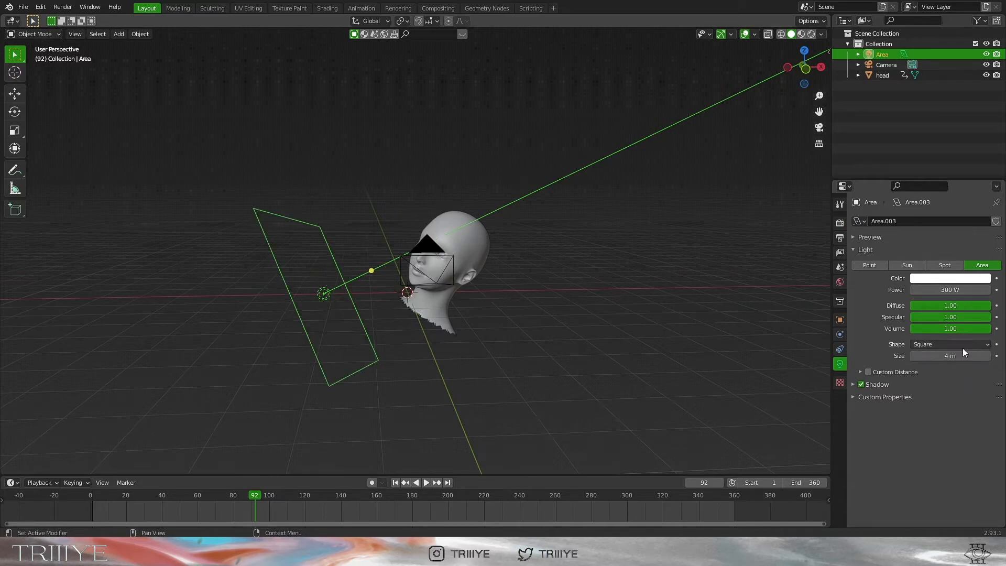
{"action": "left_click", "coordinate": [963, 347]}
{"action": "left_click", "coordinate": [963, 380]}
Through the camera in rendered preview without overlays, nudge the light along X and Z
{"action": "left_click", "coordinate": [818, 128]}
{"action": "left_click", "coordinate": [811, 35]}
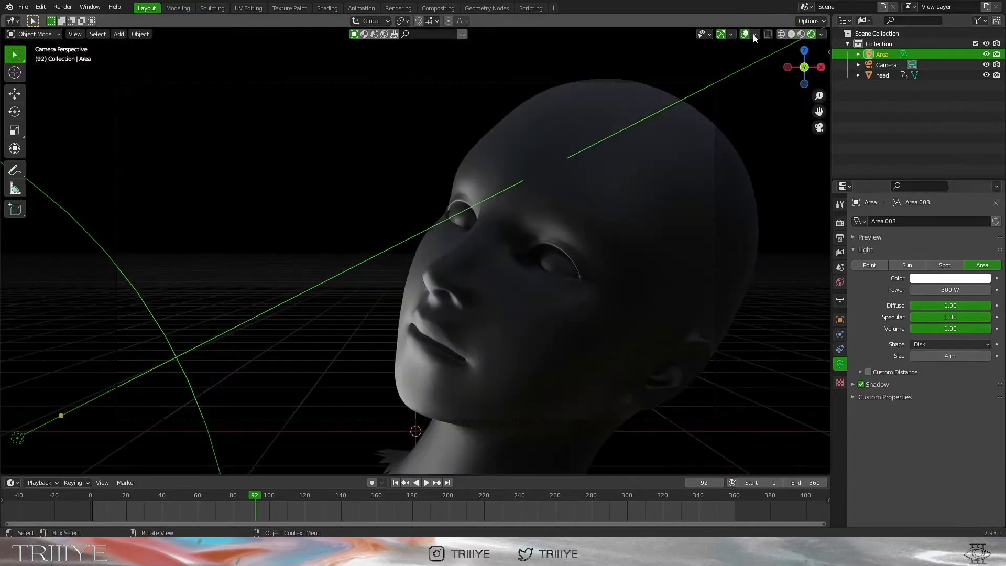
{"action": "left_click", "coordinate": [750, 34]}
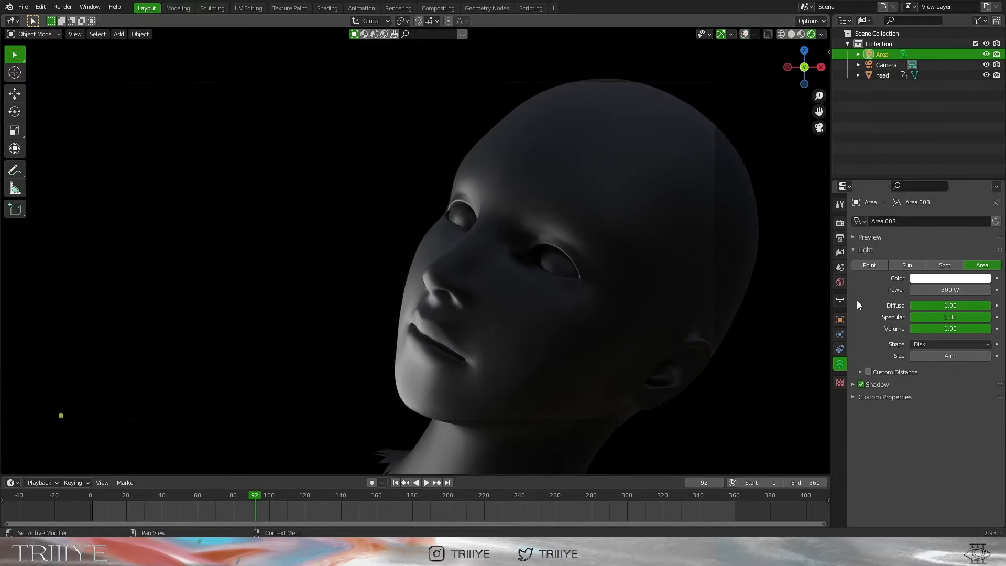
{"action": "key", "text": "g"}
{"action": "key", "text": "x"}
{"action": "left_click", "coordinate": [360, 251]}
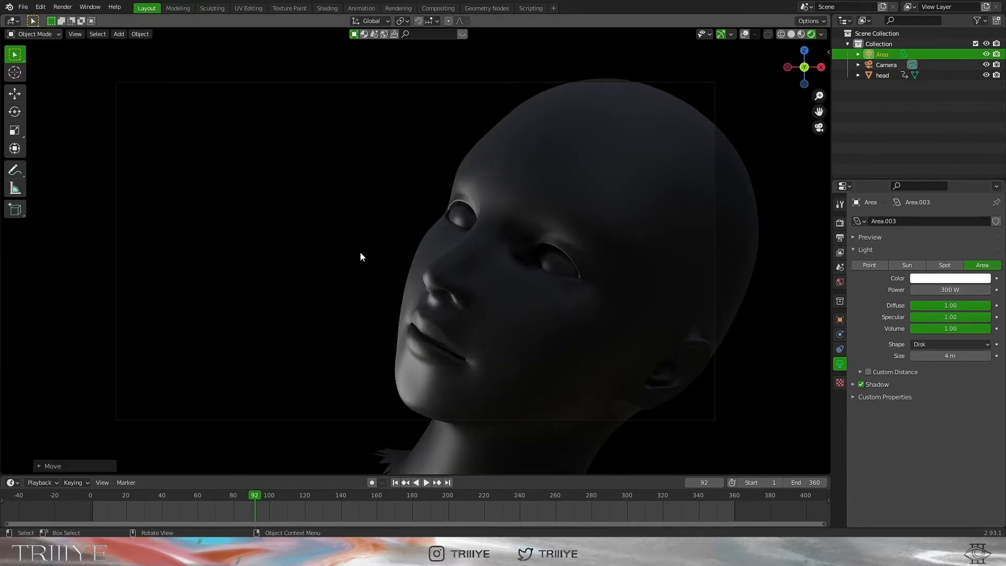
{"action": "key", "text": "g"}
{"action": "key", "text": "z"}
{"action": "left_click", "coordinate": [366, 196]}
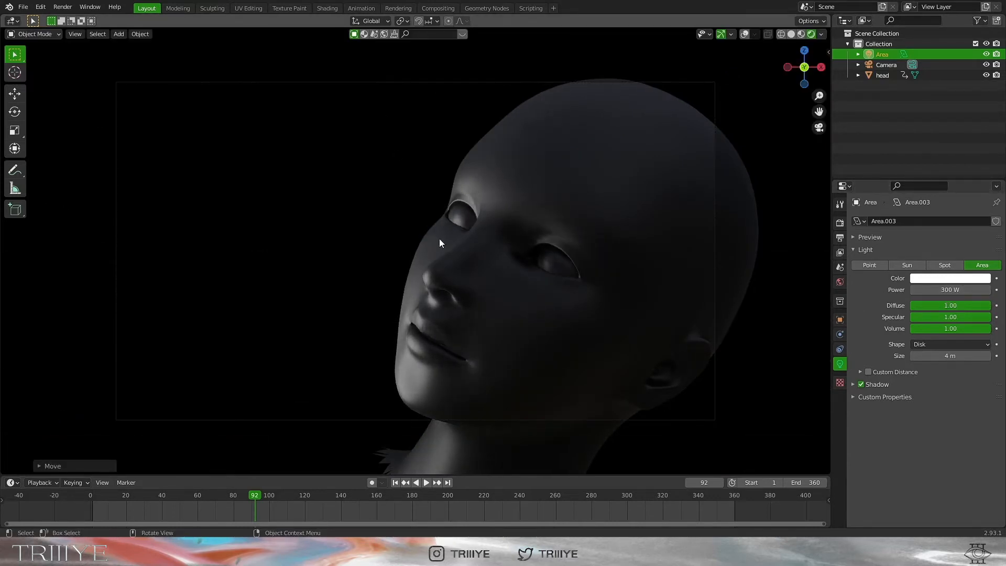
Lower the light power to 200 W and return to solid shading outside camera view
{"action": "left_click", "coordinate": [950, 291]}
{"action": "type", "text": "200"}
{"action": "key", "text": "Return"}
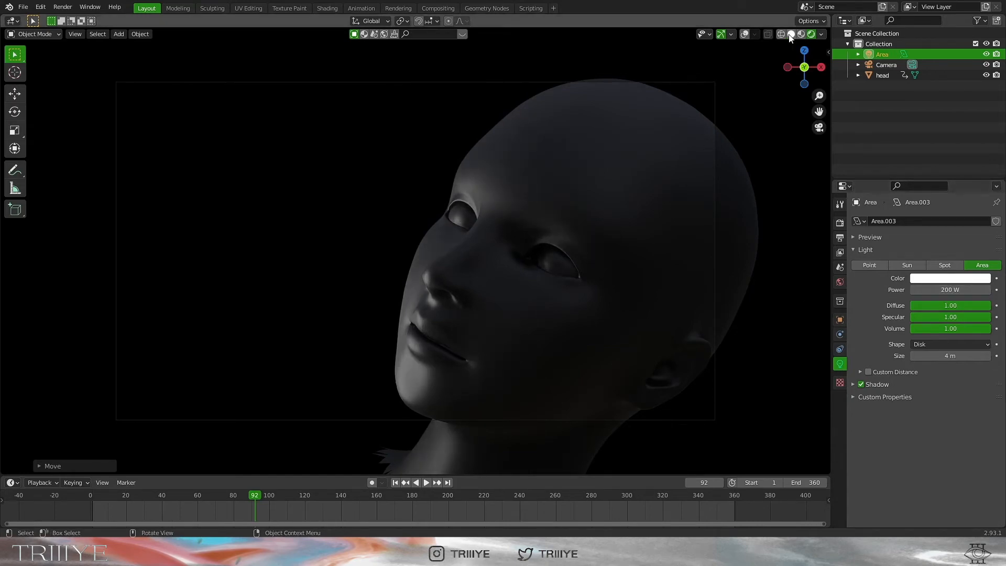
{"action": "left_click", "coordinate": [792, 35]}
{"action": "key", "text": "KP_0"}
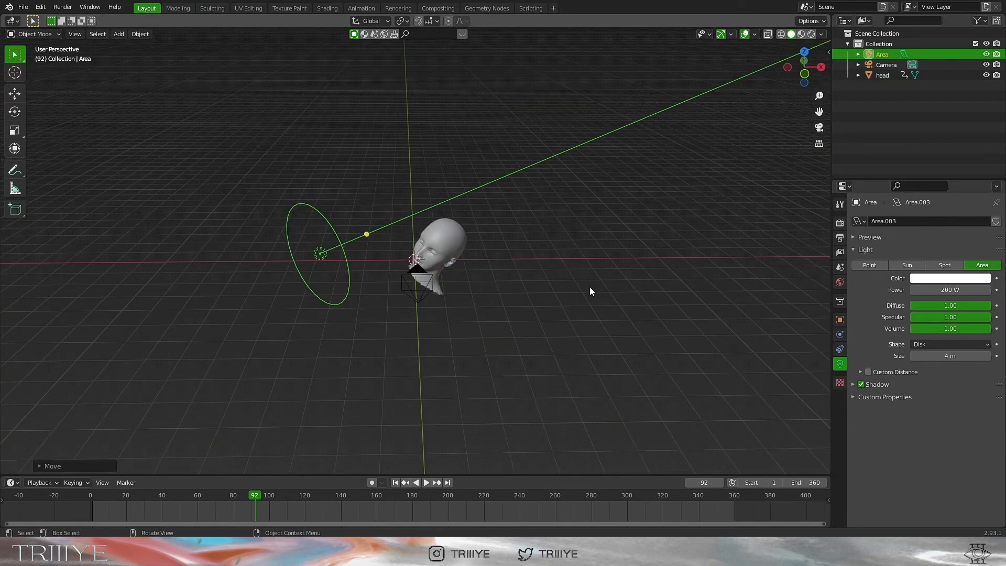
Duplicate the area light as Area.001, moving it along Y, lowering it and rotating it around Z
{"action": "key", "text": "shift+d"}
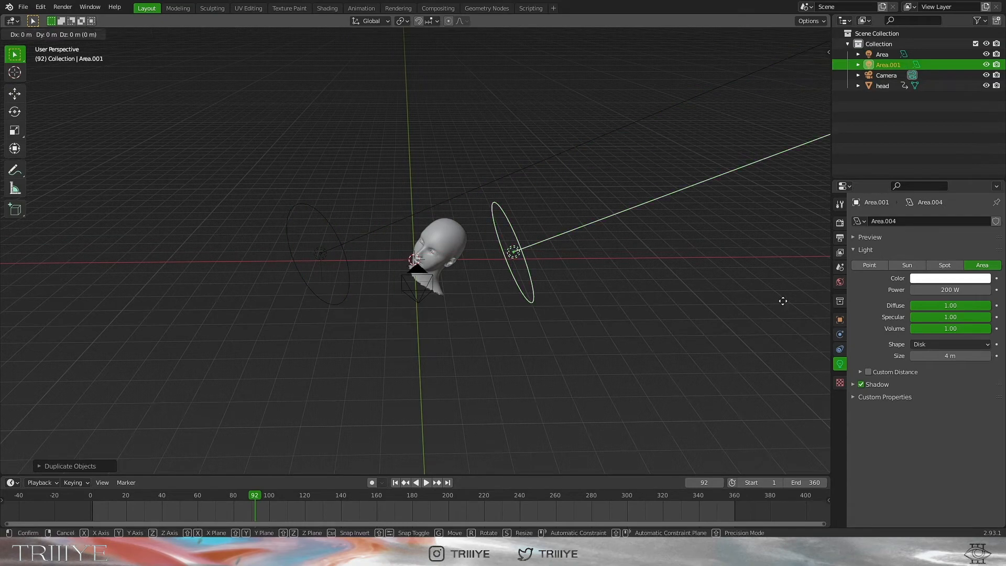
{"action": "key", "text": "y"}
{"action": "left_click", "coordinate": [780, 343]}
{"action": "key", "text": "g"}
{"action": "key", "text": "z"}
{"action": "left_click", "coordinate": [775, 363]}
{"action": "middle_click_drag", "start_coordinate": [773, 362], "coordinate": [691, 315]}
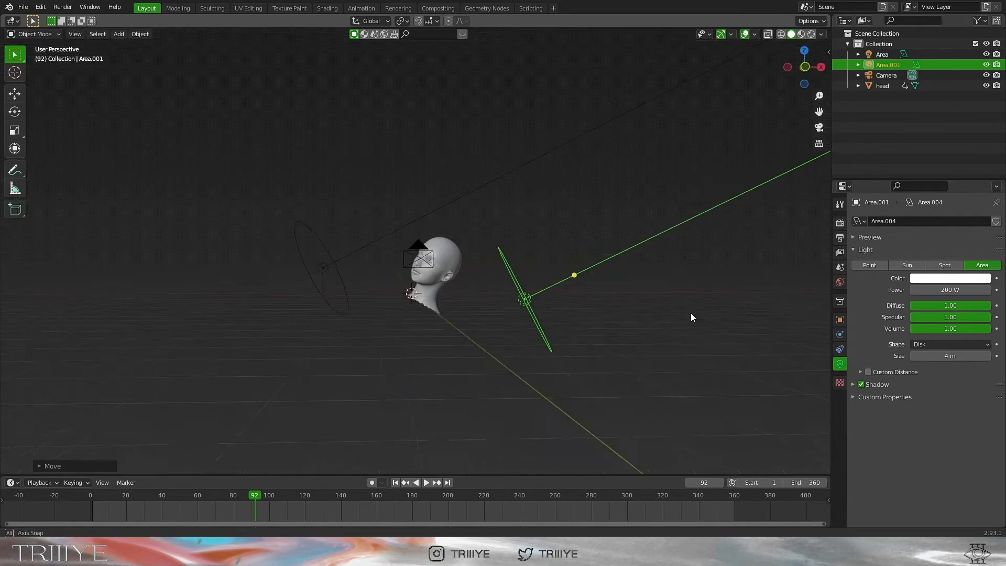
{"action": "key", "text": "r"}
{"action": "key", "text": "z"}
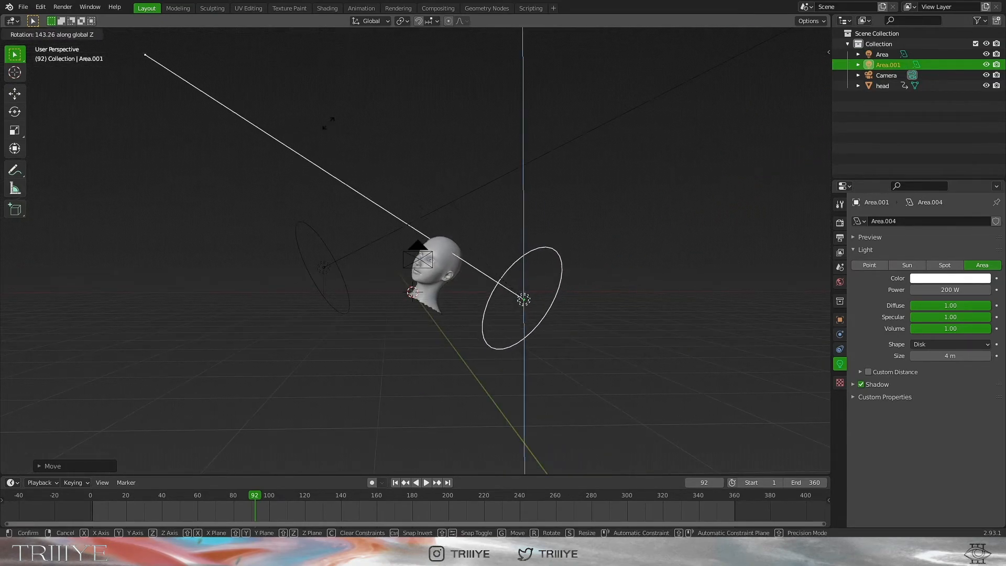
{"action": "left_click", "coordinate": [339, 137]}
Check the copy through the camera in rendered view, then return to solid shading with overlays
{"action": "left_click", "coordinate": [819, 126]}
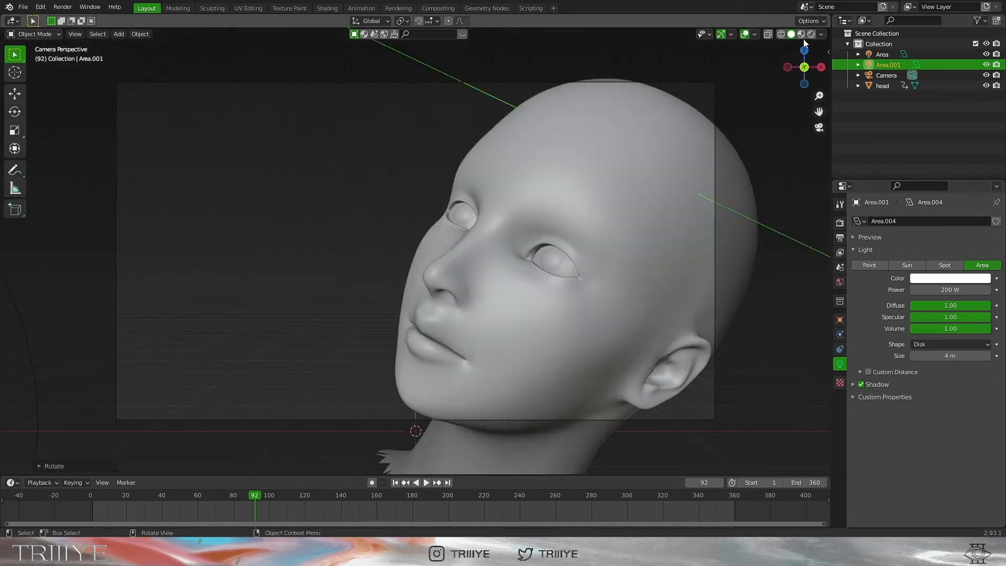
{"action": "left_click", "coordinate": [811, 34]}
{"action": "middle_click_drag", "start_coordinate": [659, 319], "coordinate": [668, 303]}
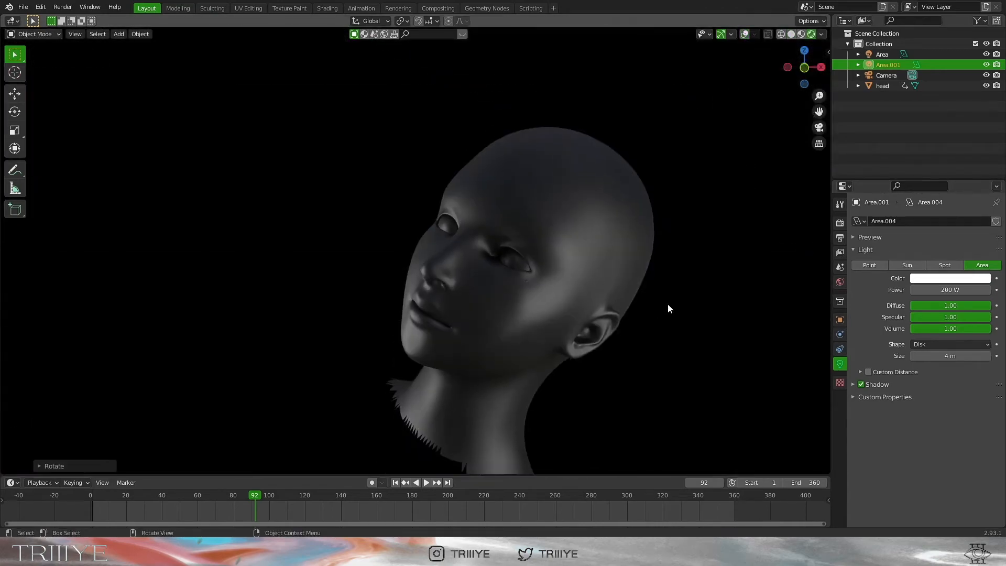
{"action": "left_click", "coordinate": [740, 37]}
{"action": "left_click", "coordinate": [744, 34]}
{"action": "left_click", "coordinate": [792, 35]}
{"action": "middle_click_drag", "start_coordinate": [751, 102], "coordinate": [743, 148]}
{"action": "scroll", "coordinate": [743, 148], "scroll_direction": "down", "scroll_amount": 6}
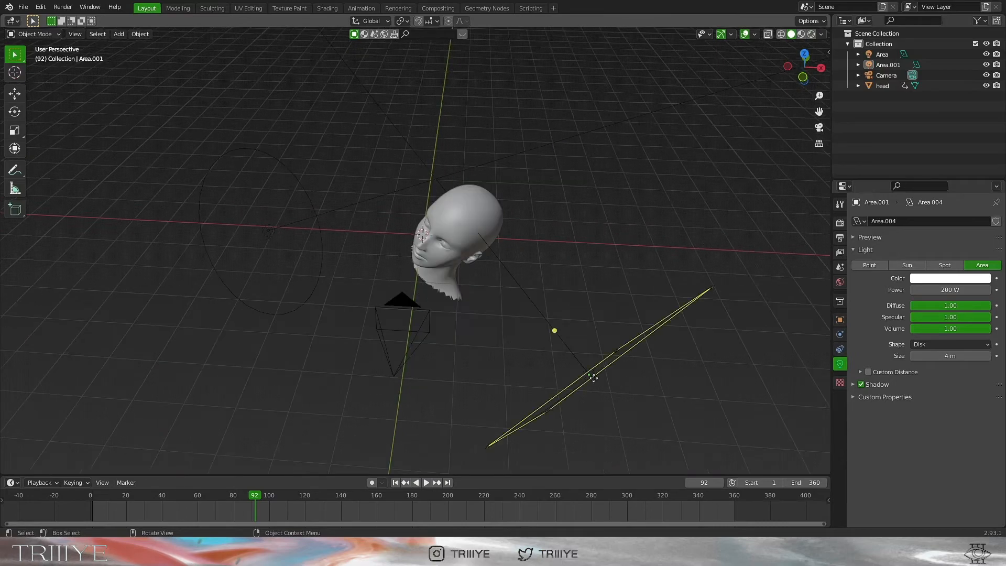
Duplicate Area.001 into Area.002, raising, rotating and shifting it left to aim at the head
{"action": "left_click", "coordinate": [592, 375]}
{"action": "scroll", "coordinate": [595, 373], "scroll_direction": "down", "scroll_amount": 4}
{"action": "key", "text": "shift+d"}
{"action": "left_click", "coordinate": [587, 249]}
{"action": "key", "text": "r"}
{"action": "key", "text": "z"}
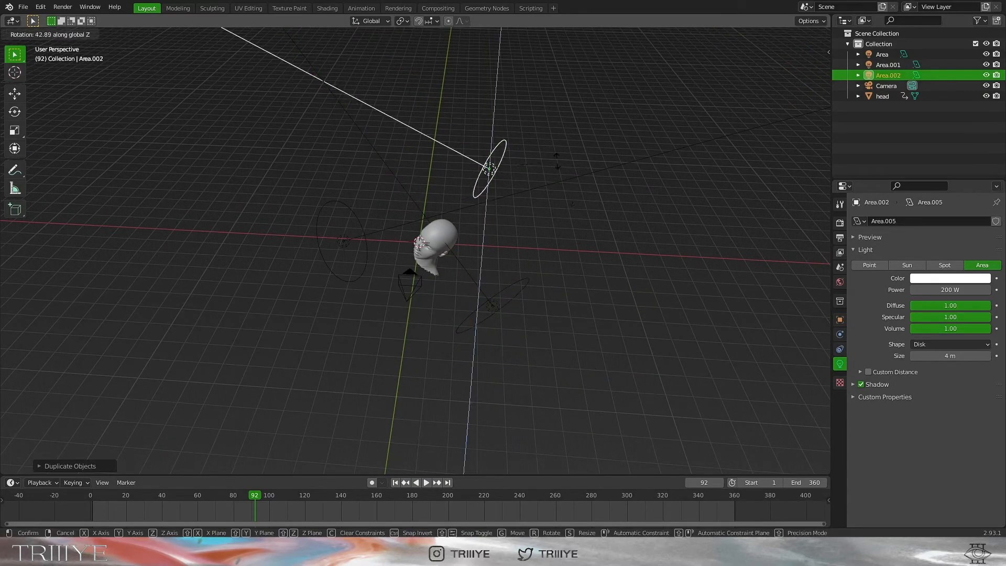
{"action": "left_click", "coordinate": [478, 82]}
{"action": "key", "text": "g"}
{"action": "key", "text": "x"}
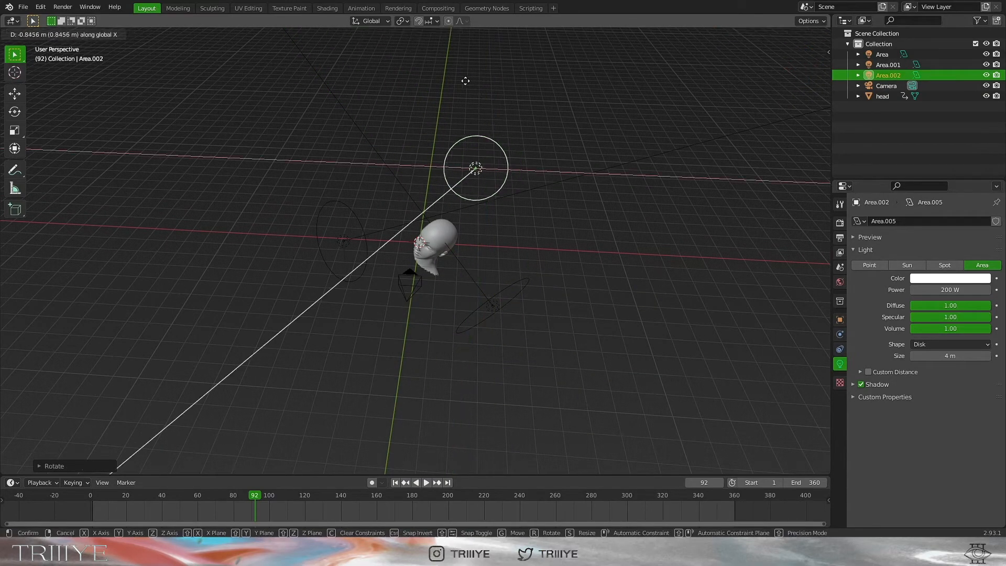
{"action": "left_click", "coordinate": [420, 84]}
{"action": "key", "text": "KP_1"}
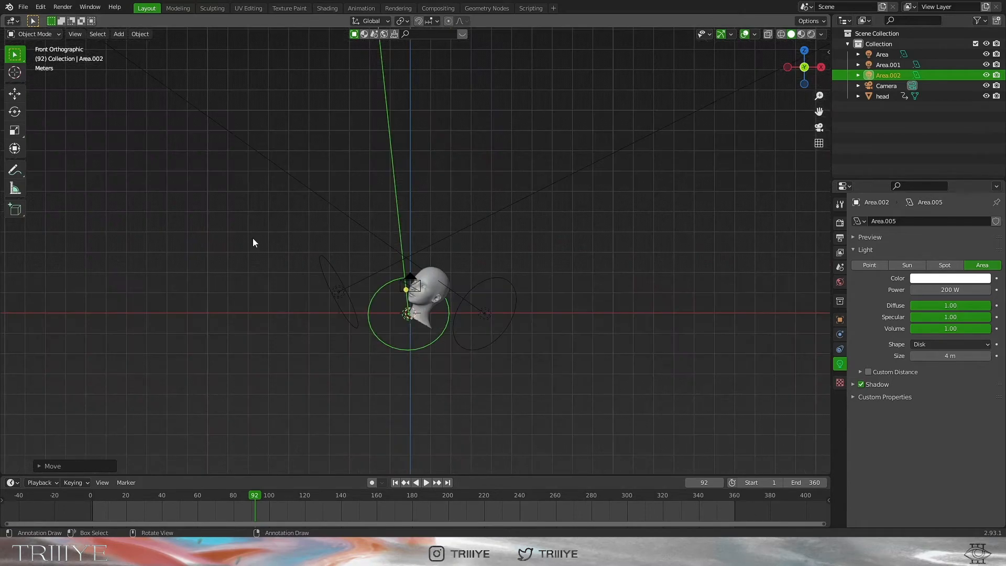
{"action": "left_click_drag", "start_coordinate": [405, 289], "coordinate": [416, 304]}
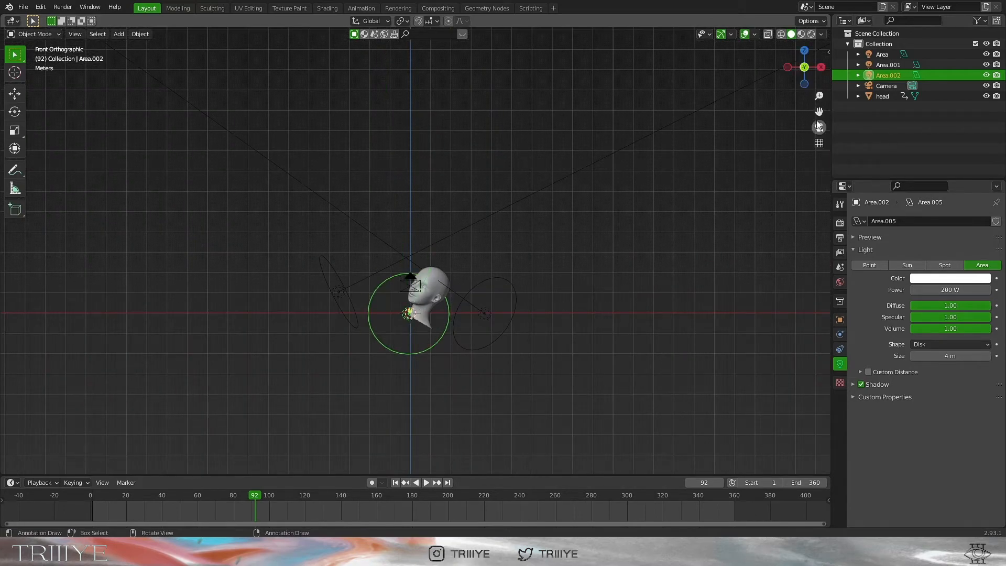
Tilt Area.002 around X, set its power to 800 W, and view it rendered without overlays
{"action": "left_click", "coordinate": [820, 127]}
{"action": "key", "text": "r"}
{"action": "key", "text": "x"}
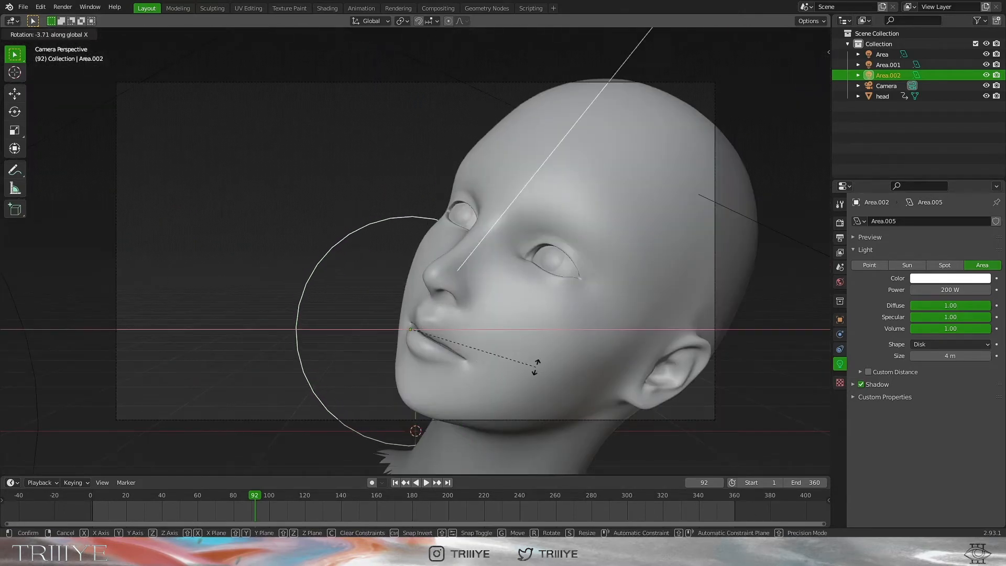
{"action": "left_click", "coordinate": [533, 366]}
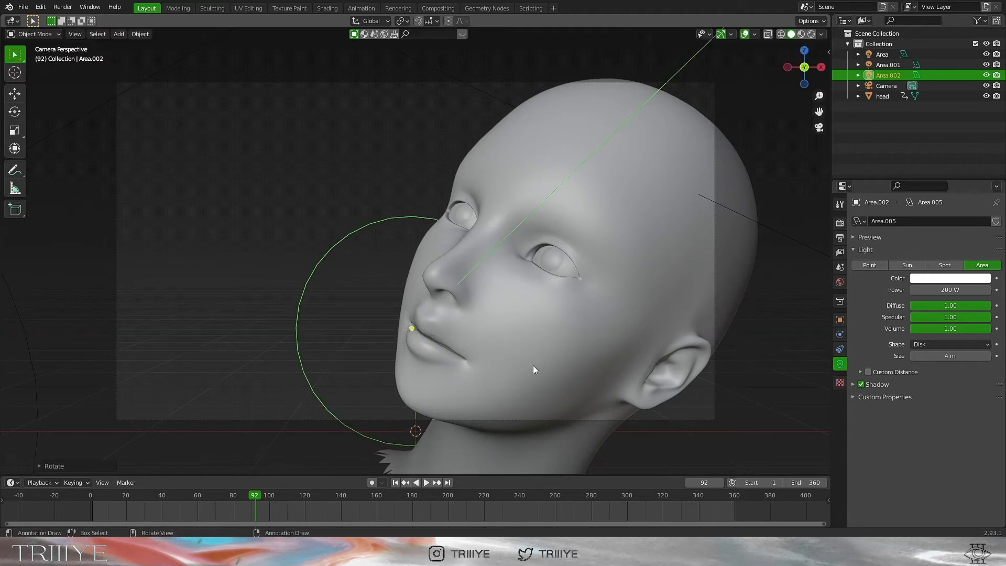
{"action": "left_click", "coordinate": [956, 291]}
{"action": "type", "text": "800"}
{"action": "key", "text": "Return"}
{"action": "left_click", "coordinate": [812, 34]}
{"action": "left_click", "coordinate": [745, 34]}
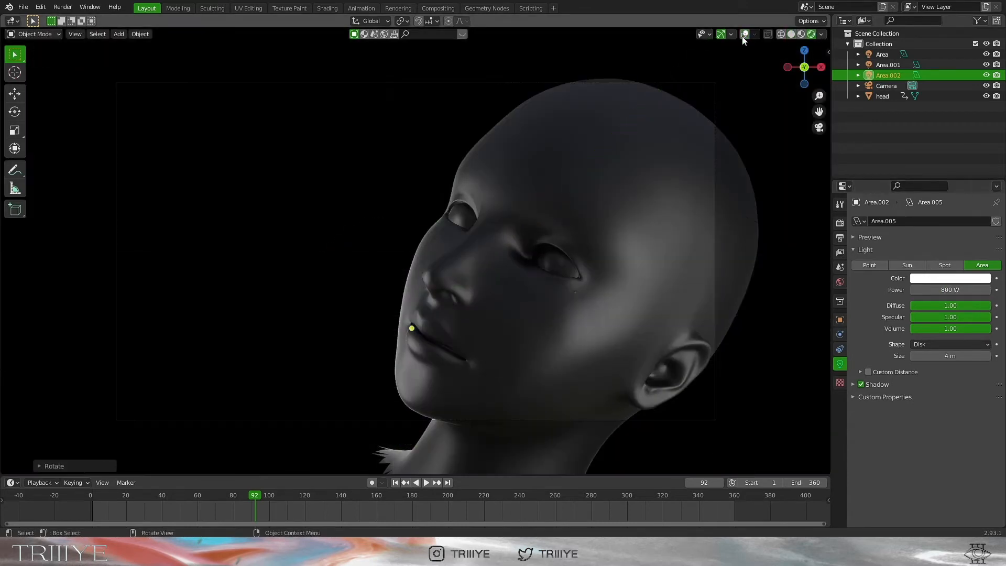
Play the head animation from frame 1, stop near frame 179, save creative-yt-direc.blend, and rewind
{"action": "left_click", "coordinate": [395, 483]}
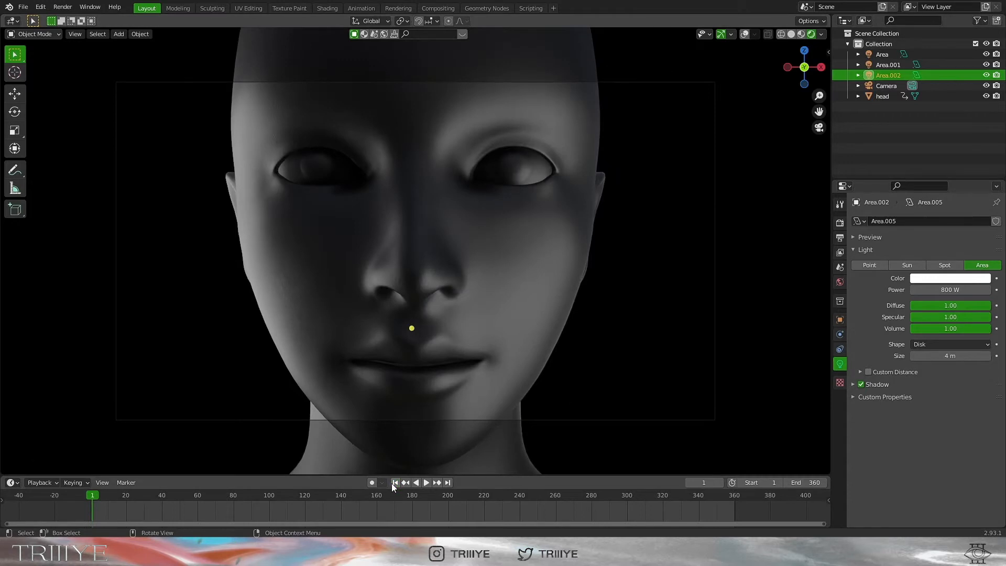
{"action": "left_click", "coordinate": [426, 483]}
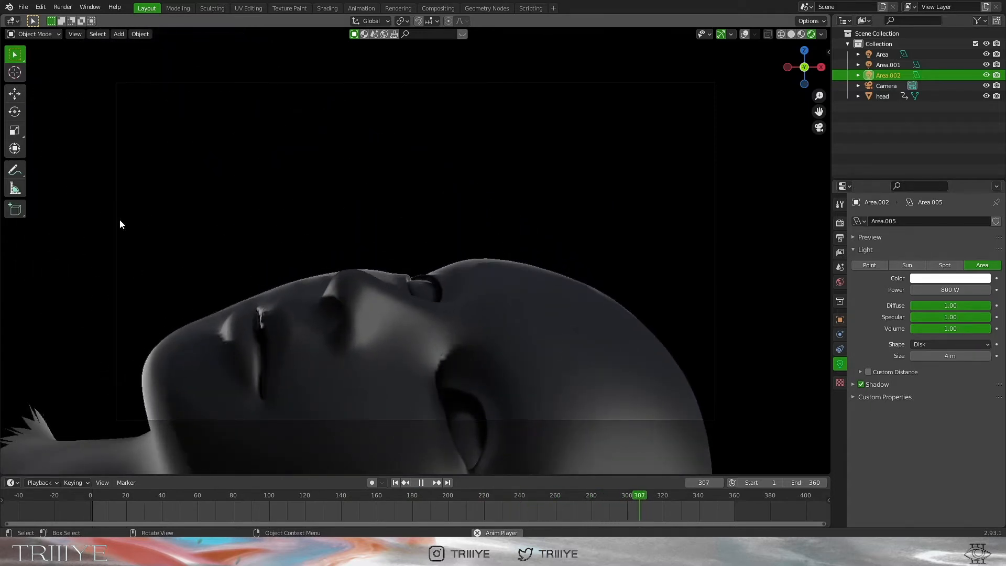
{"action": "key", "text": "space"}
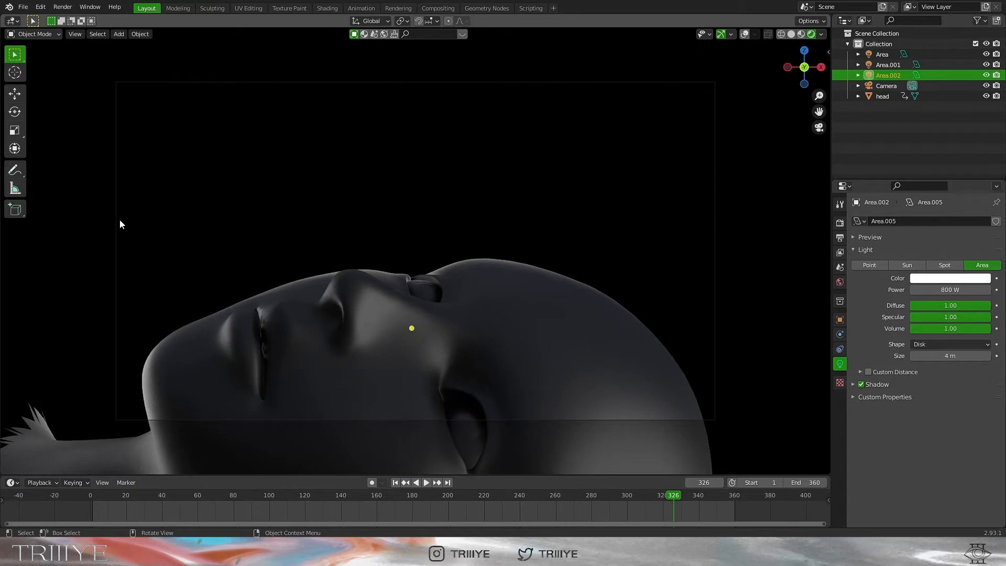
{"action": "key", "text": "space"}
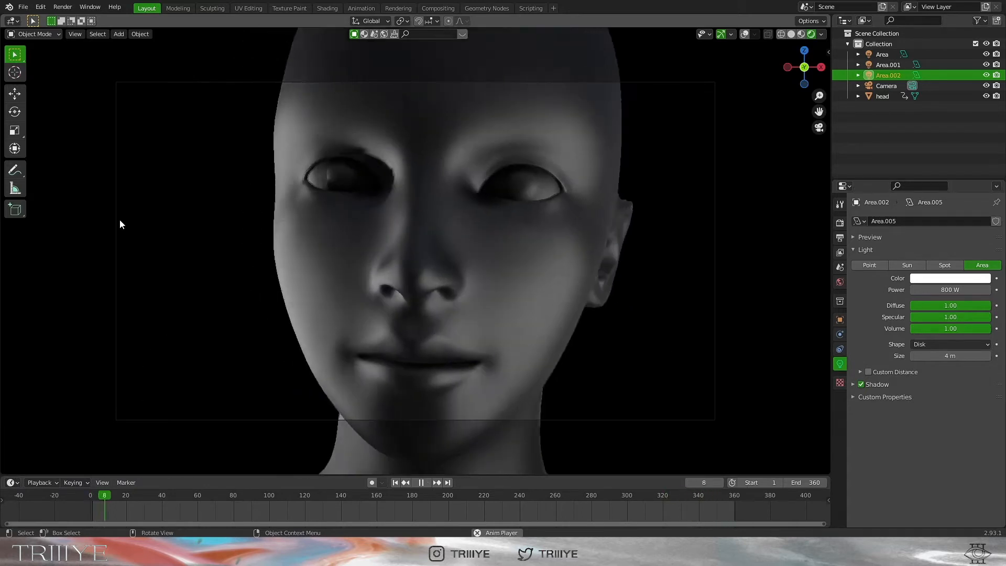
{"action": "key", "text": "space"}
{"action": "left_click_drag", "start_coordinate": [402, 494], "coordinate": [410, 498]}
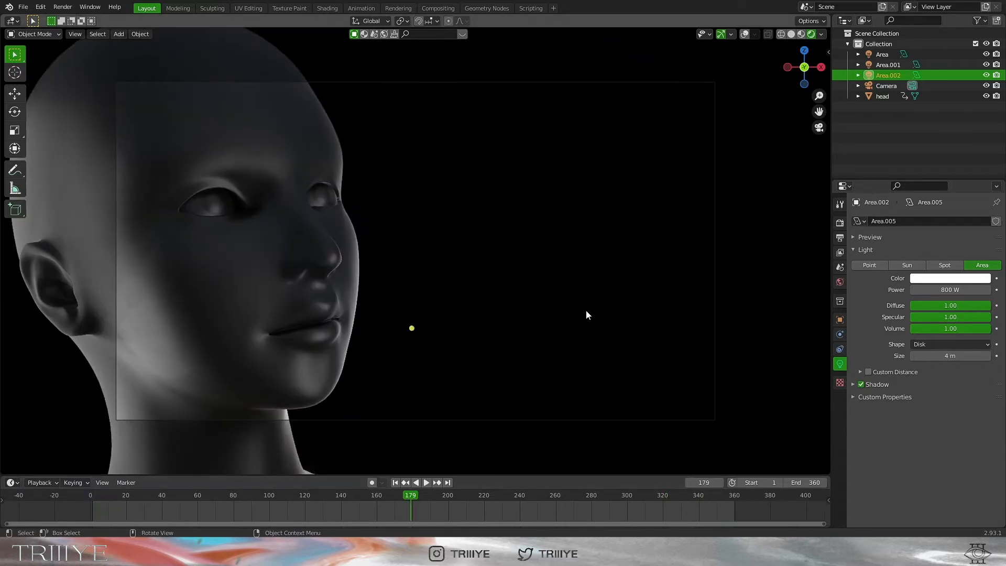
{"action": "key", "text": "ctrl+s"}
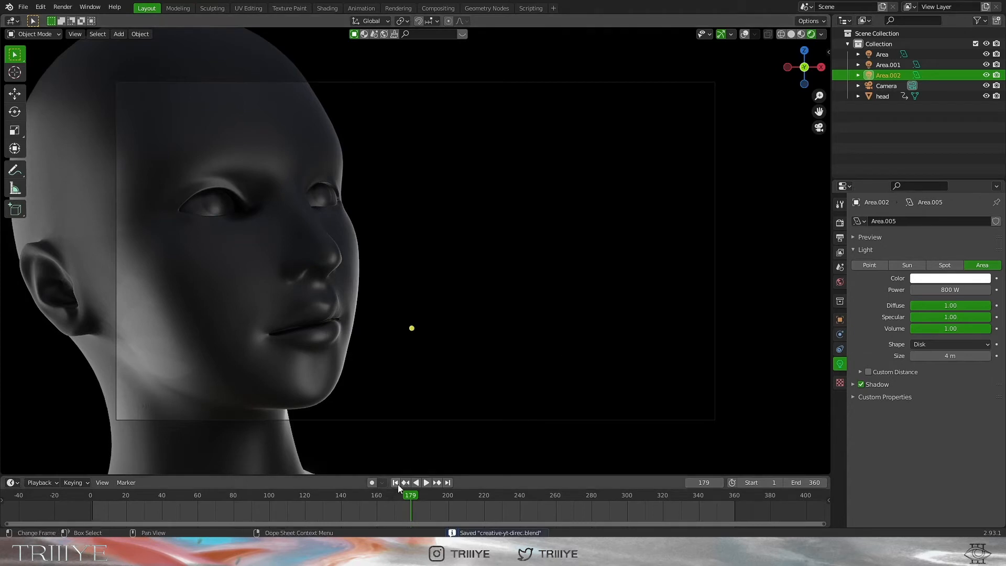
{"action": "left_click", "coordinate": [397, 483]}
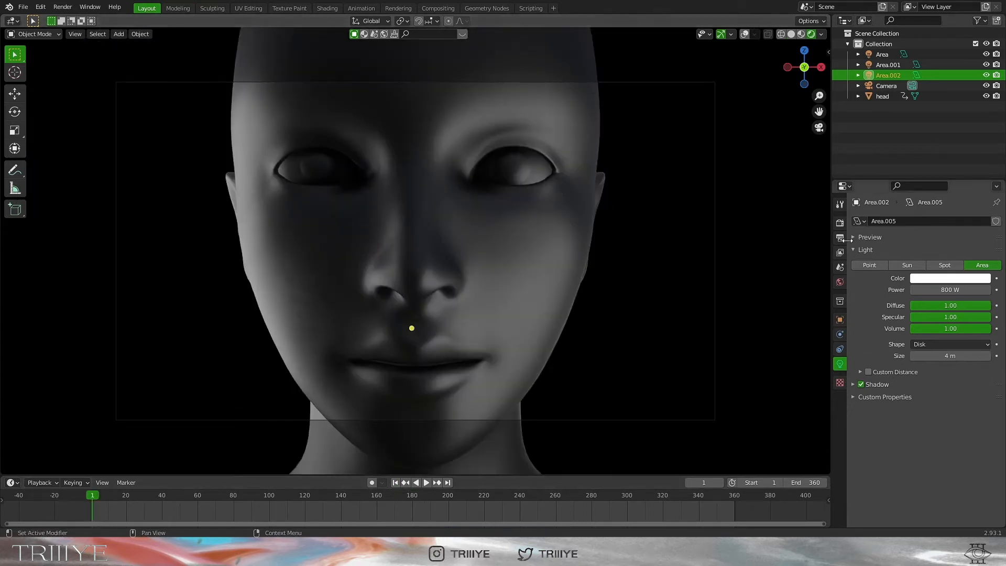
Check the PNG RGBA output, enable Film Transparent, and start rendering the head animation
{"action": "left_click", "coordinate": [837, 252]}
{"action": "left_click", "coordinate": [840, 239]}
{"action": "scroll", "coordinate": [890, 331], "scroll_direction": "down", "scroll_amount": 1}
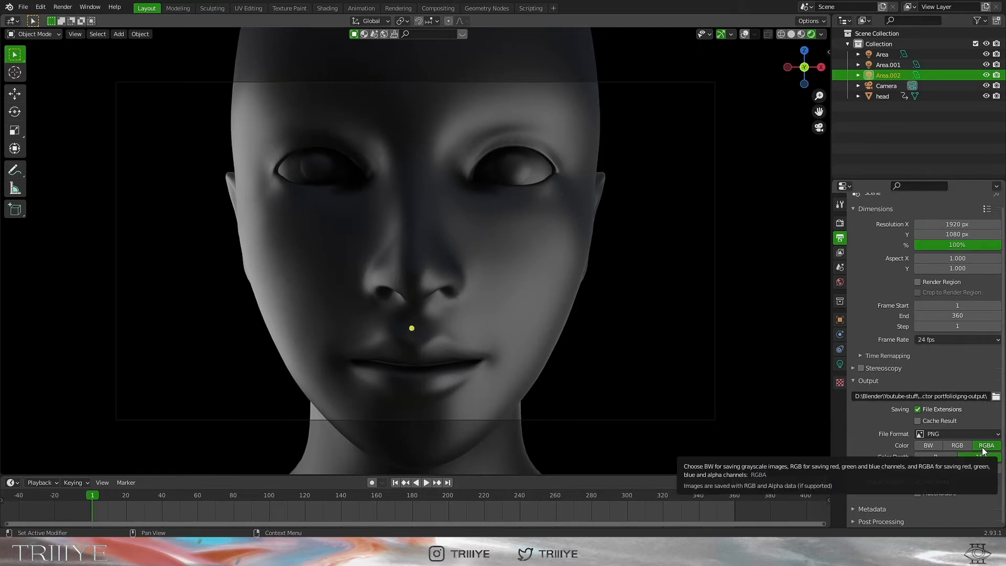
{"action": "left_click", "coordinate": [841, 222]}
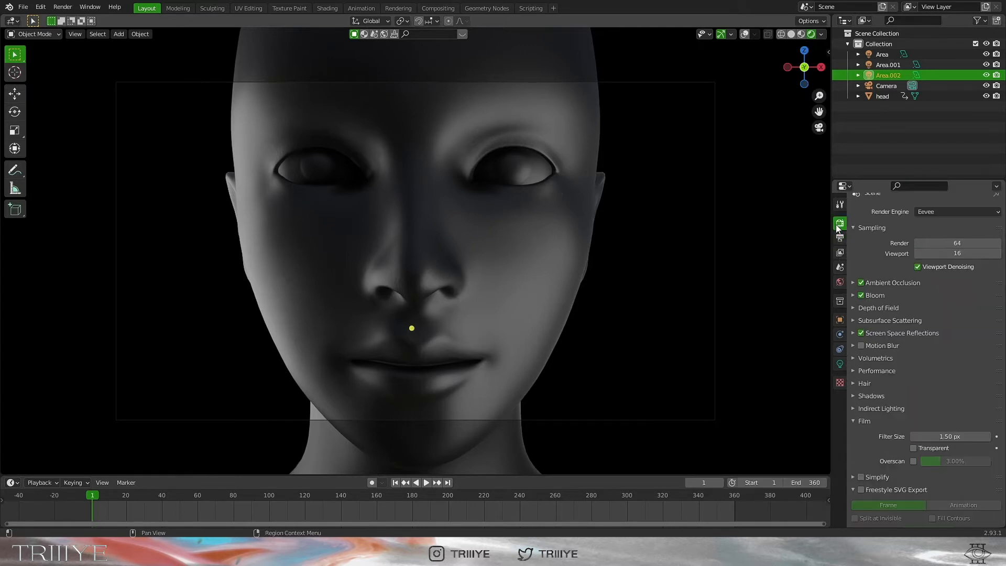
{"action": "left_click", "coordinate": [914, 449]}
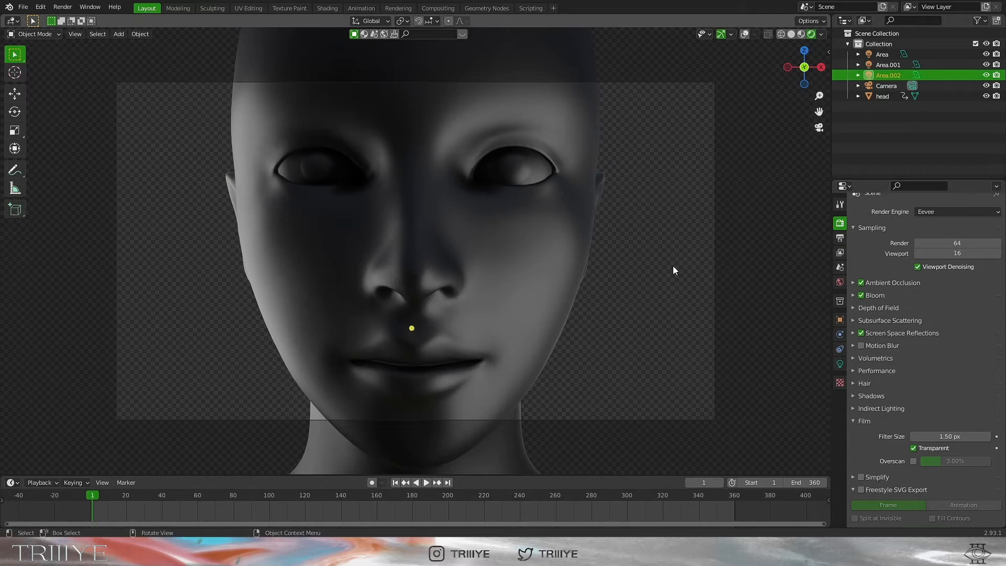
{"action": "left_click", "coordinate": [371, 498]}
{"action": "key", "text": "F12"}
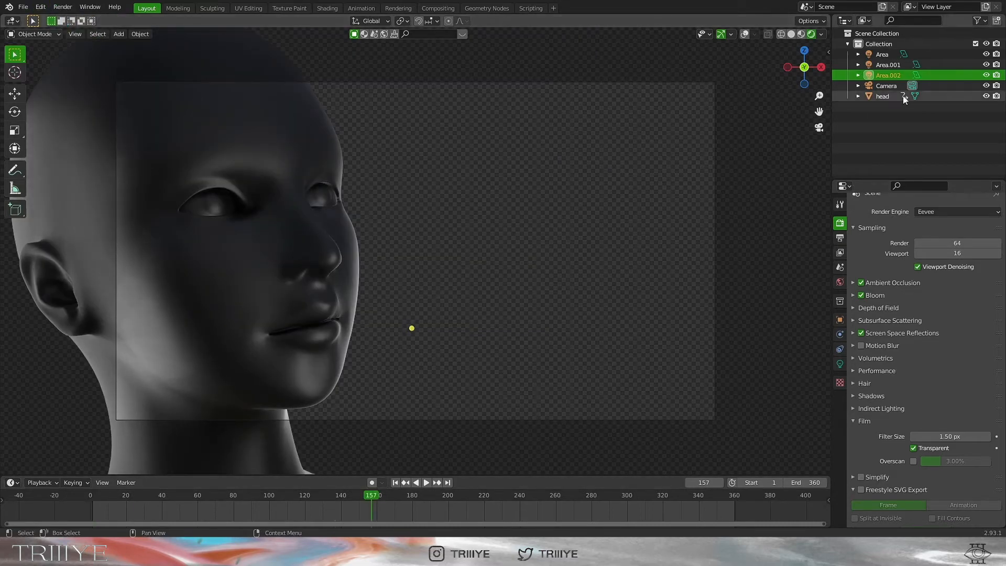
{"action": "left_click", "coordinate": [63, 7]}
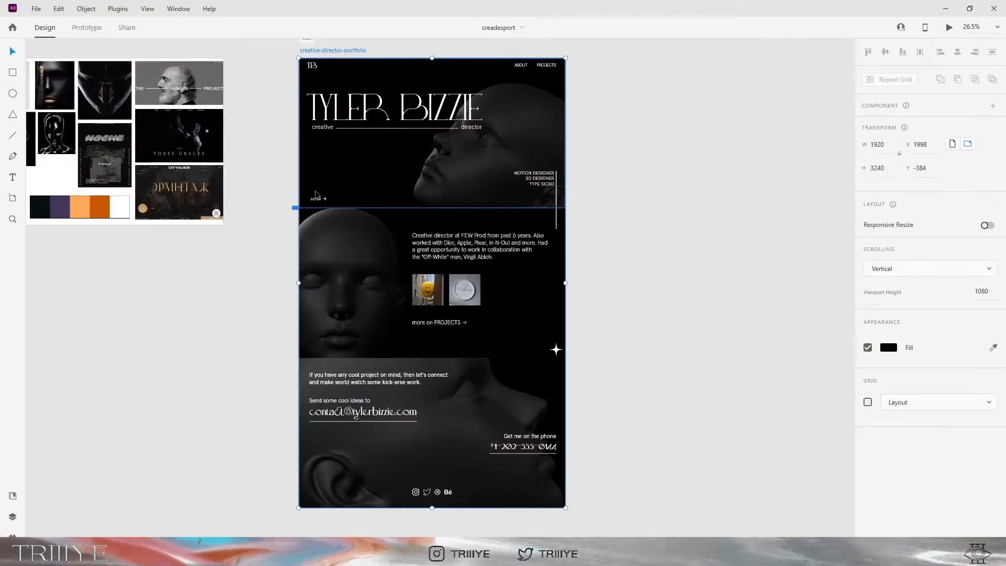
Export the 1920 × 3240 creative-director-portfolio artboard from XD to After Effects
{"action": "scroll", "coordinate": [336, 131], "scroll_direction": "up", "scroll_amount": 1}
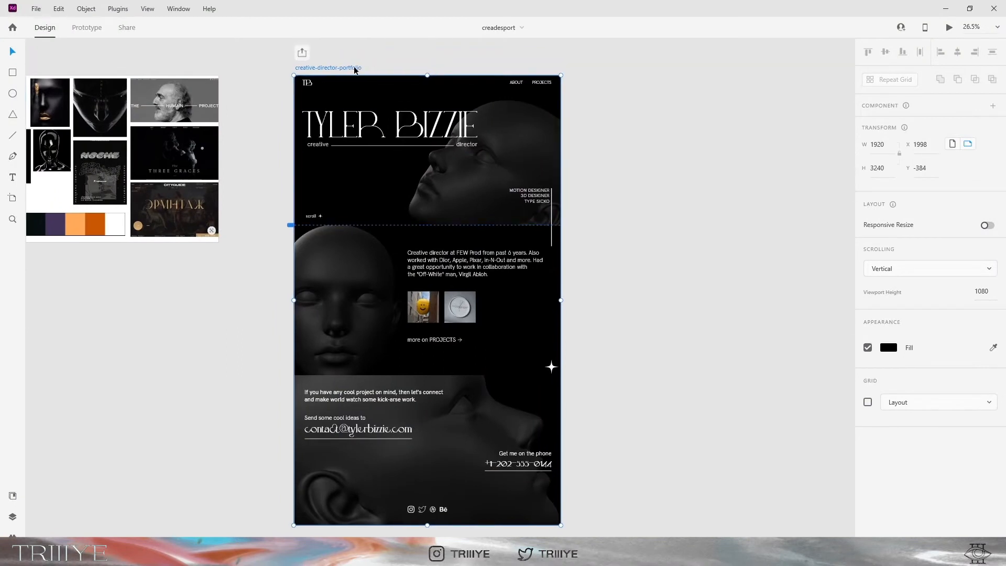
{"action": "left_click", "coordinate": [34, 9]}
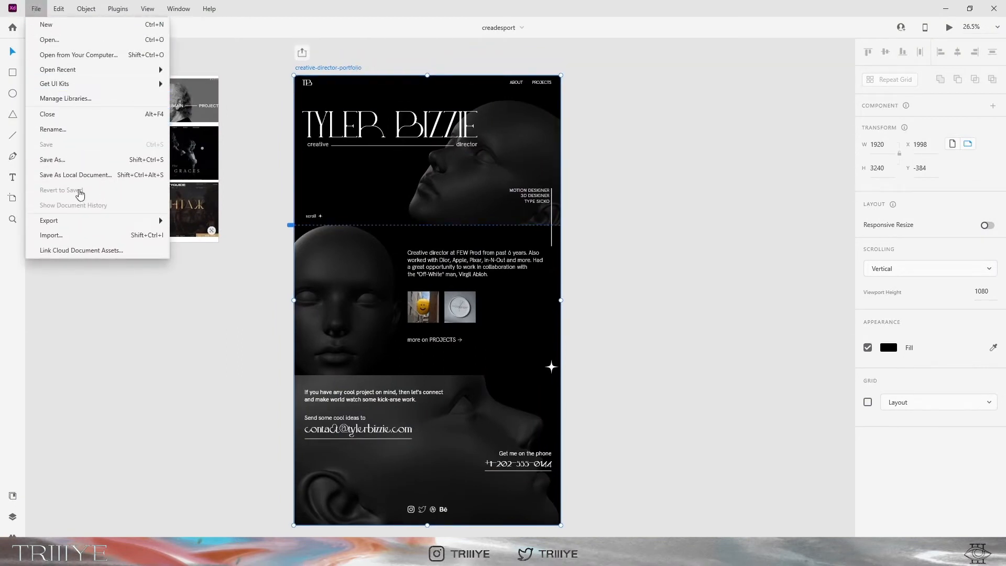
{"action": "mouse_move", "coordinate": [89, 222]}
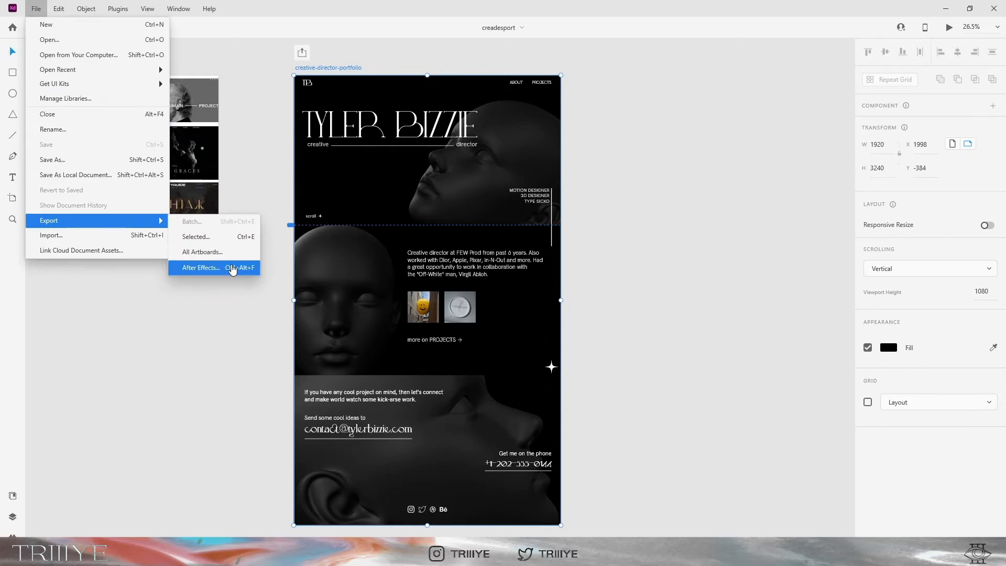
{"action": "left_click", "coordinate": [232, 268]}
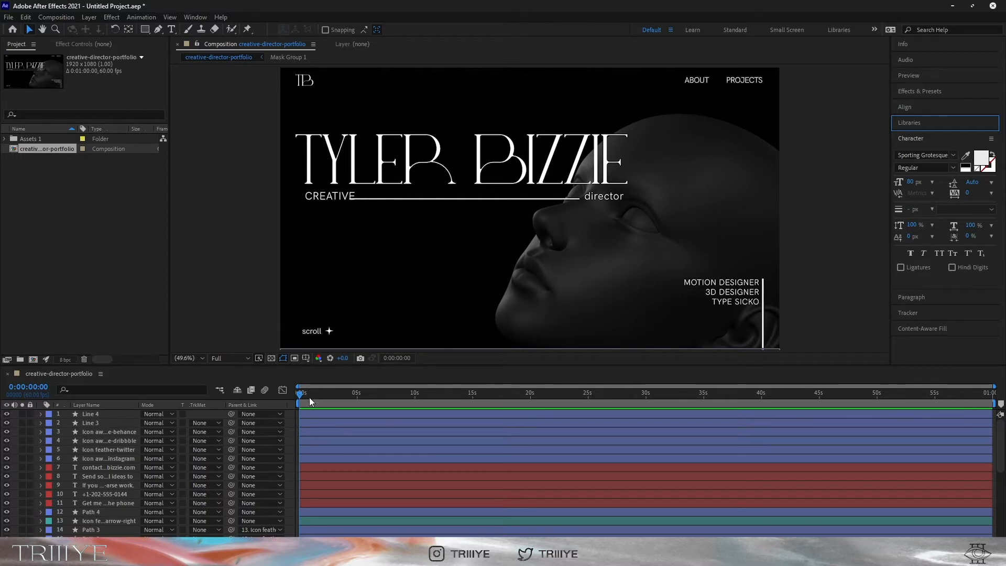
Import 0001-0480.mp4, place it at the bottom of the timeline and scale it to 75%
{"action": "mouse_move", "coordinate": [88, 556]}
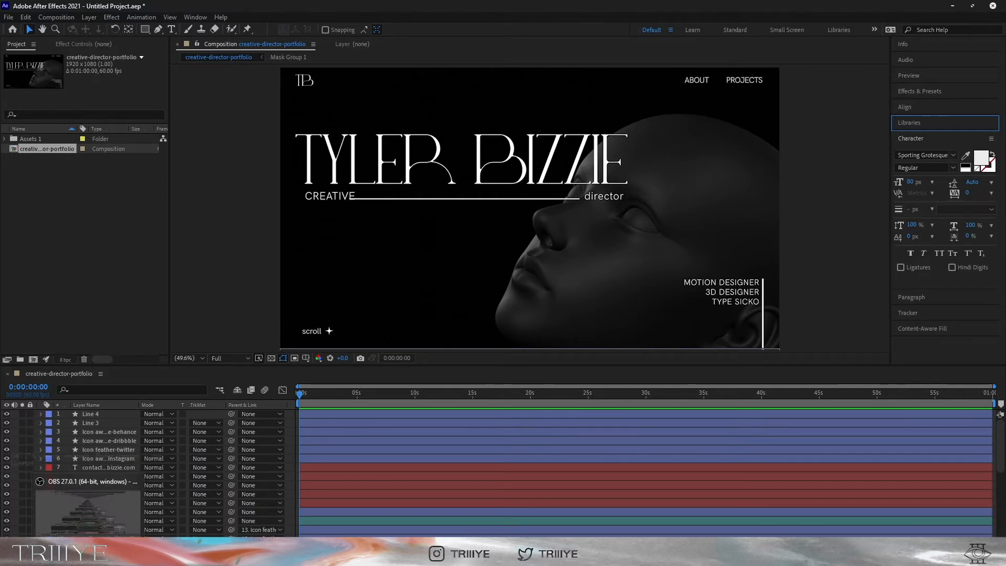
{"action": "left_click_drag", "start_coordinate": [88, 556], "coordinate": [74, 290]}
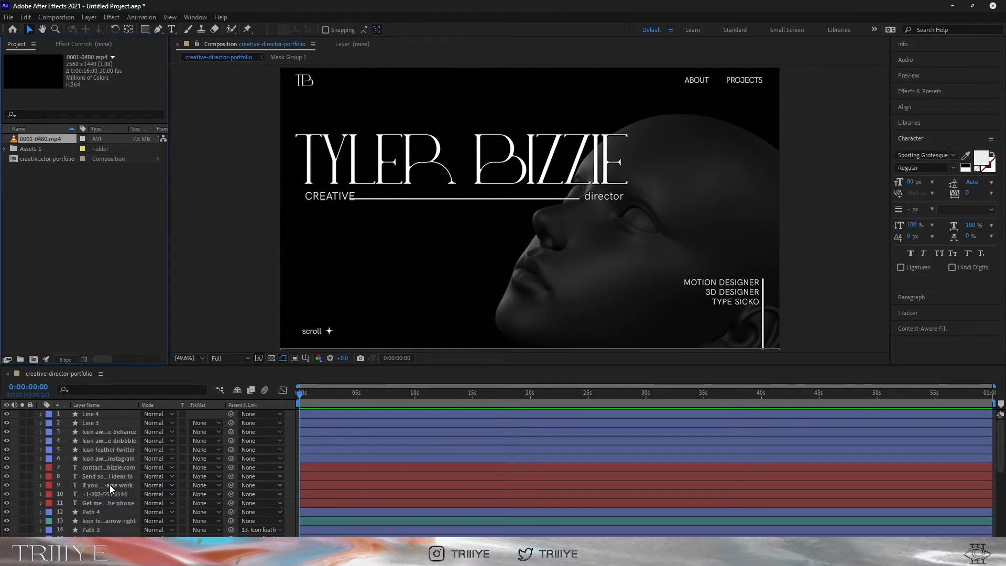
{"action": "scroll", "coordinate": [110, 482], "scroll_direction": "down", "scroll_amount": 5}
{"action": "left_click_drag", "start_coordinate": [46, 136], "coordinate": [116, 534]}
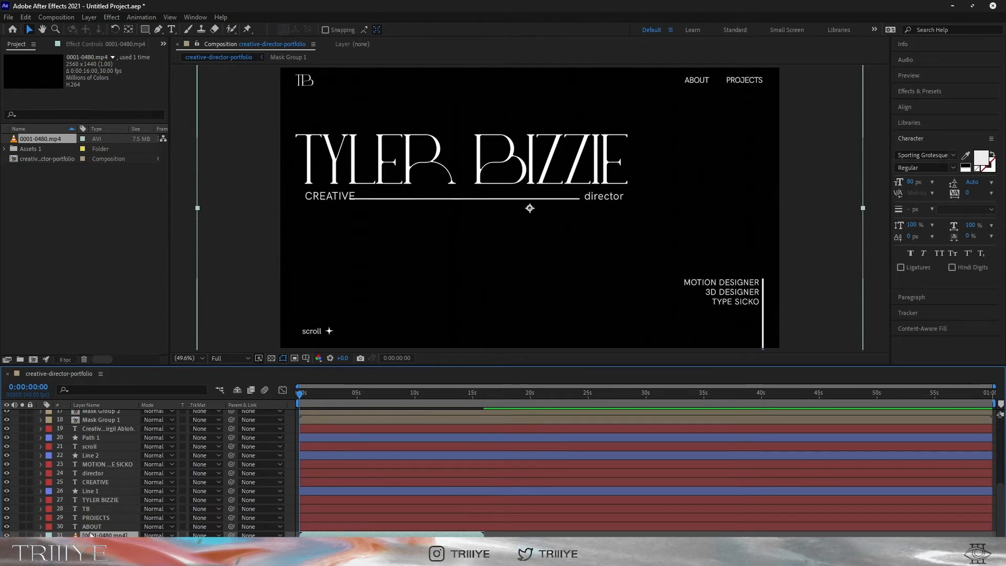
{"action": "key", "text": "s"}
{"action": "left_click_drag", "start_coordinate": [157, 535], "coordinate": [144, 536]}
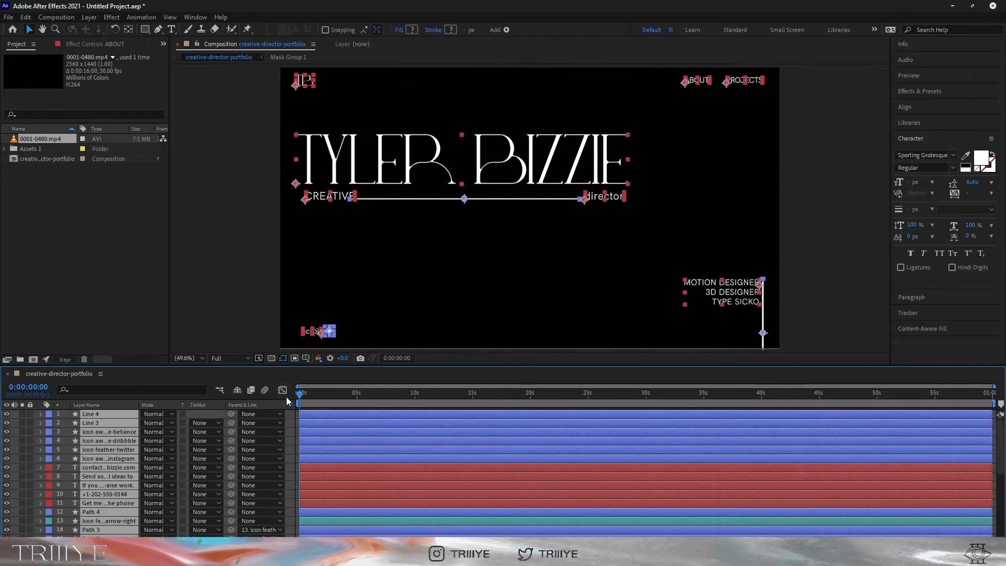
{"action": "scroll", "coordinate": [319, 441], "scroll_direction": "down", "scroll_amount": 6}
{"action": "key", "text": "space"}
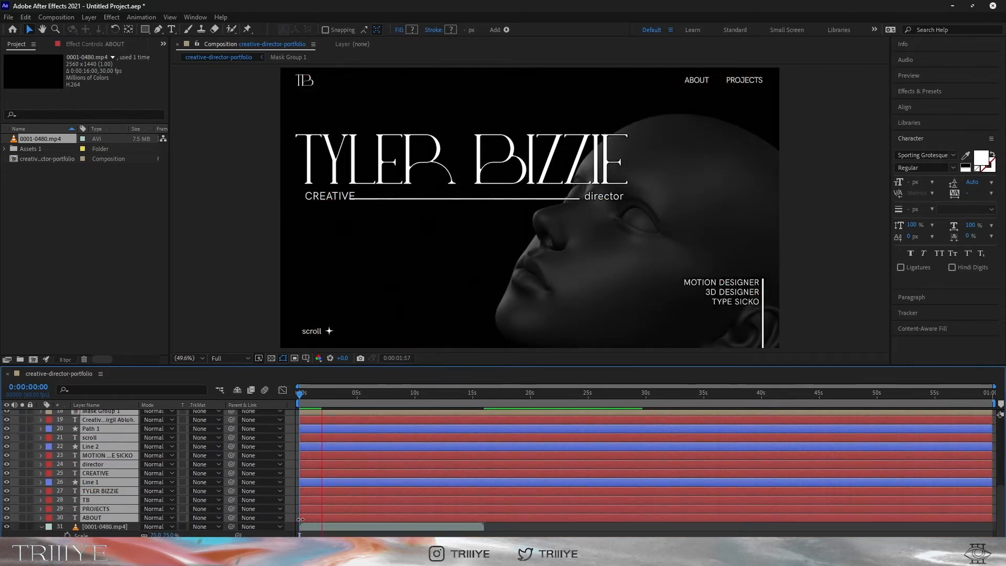
Change the composition duration to 0:00:15:00 in Composition Settings
{"action": "right_click", "coordinate": [265, 242]}
{"action": "left_click", "coordinate": [315, 264]}
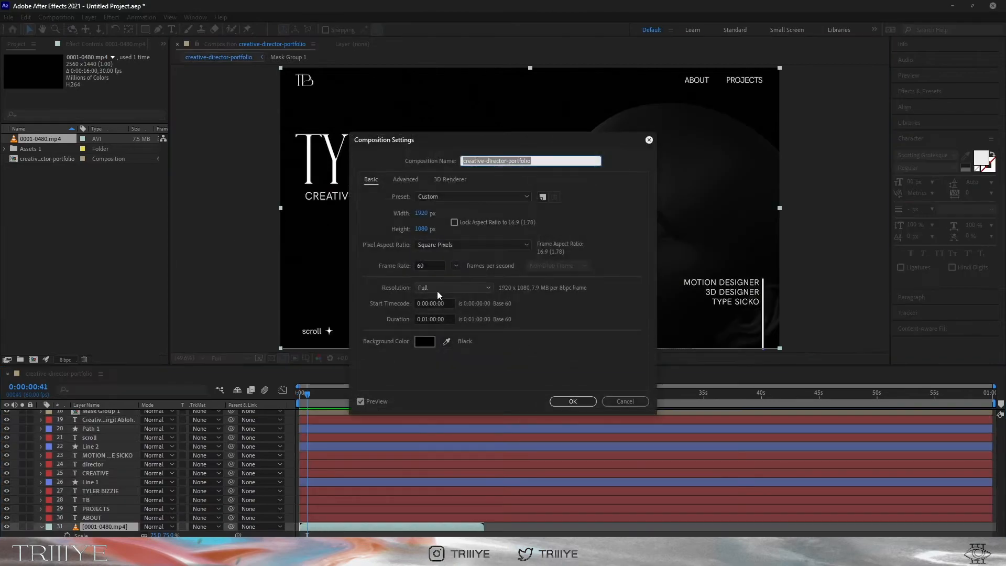
{"action": "left_click", "coordinate": [436, 319]}
{"action": "key", "text": "BackSpace"}
{"action": "type", "text": "5"}
{"action": "key", "text": "Left"}
{"action": "key", "text": "Left"}
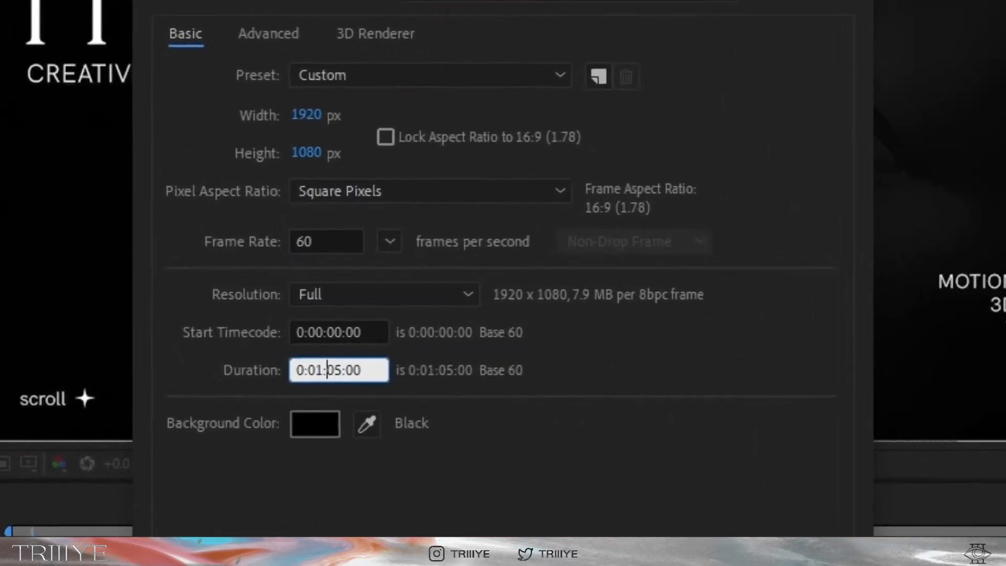
{"action": "key", "text": "Delete"}
{"action": "type", "text": "1"}
{"action": "key", "text": "Return"}
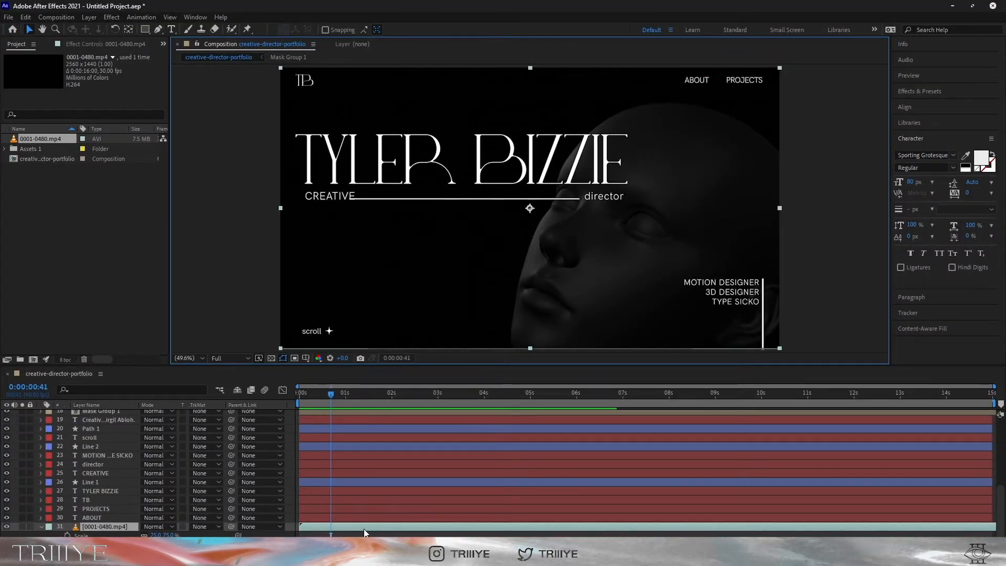
Keyframe TB, ABOUT and PROJECTS opacity from 0% at the start to 100% at one second
{"action": "key", "text": "Home"}
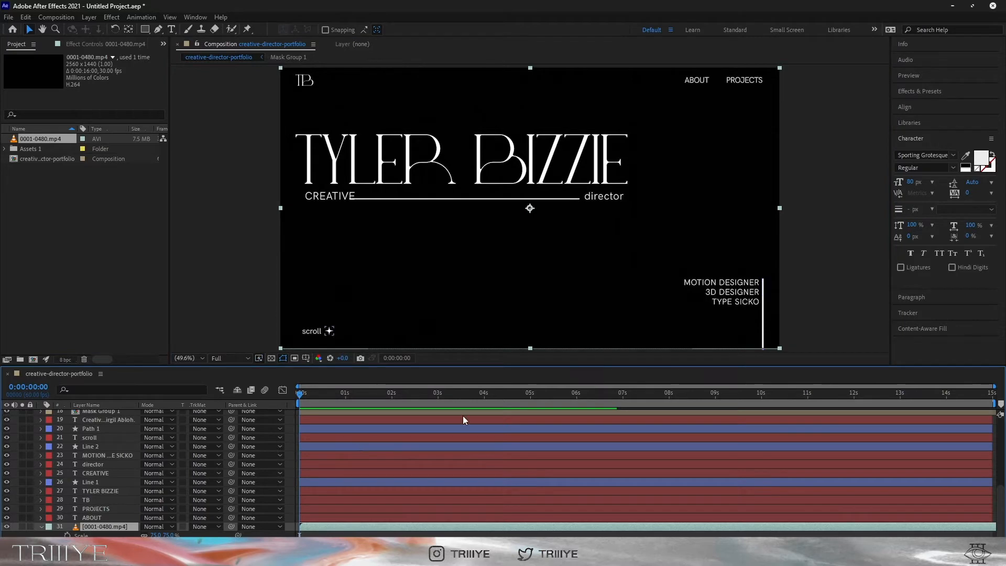
{"action": "left_click_drag", "start_coordinate": [681, 394], "coordinate": [260, 399]}
{"action": "left_click", "coordinate": [313, 516]}
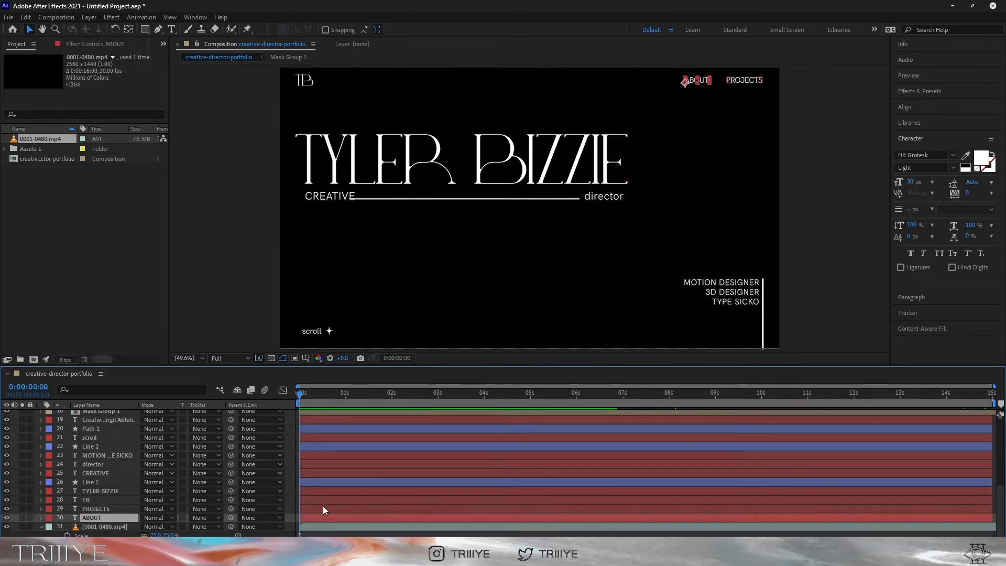
{"action": "left_click", "coordinate": [322, 499], "text": "shift"}
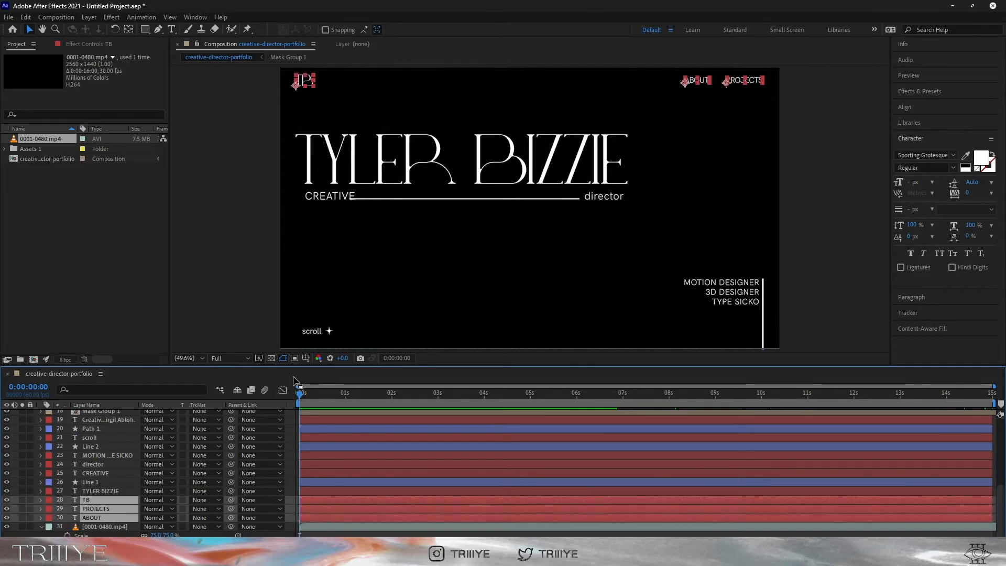
{"action": "key", "text": "t"}
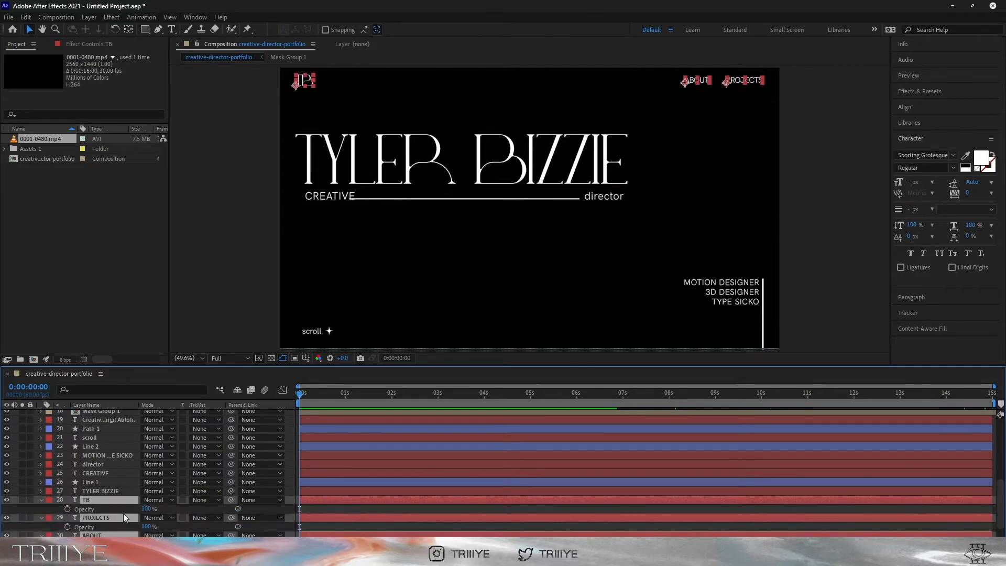
{"action": "left_click_drag", "start_coordinate": [146, 509], "coordinate": [63, 511]}
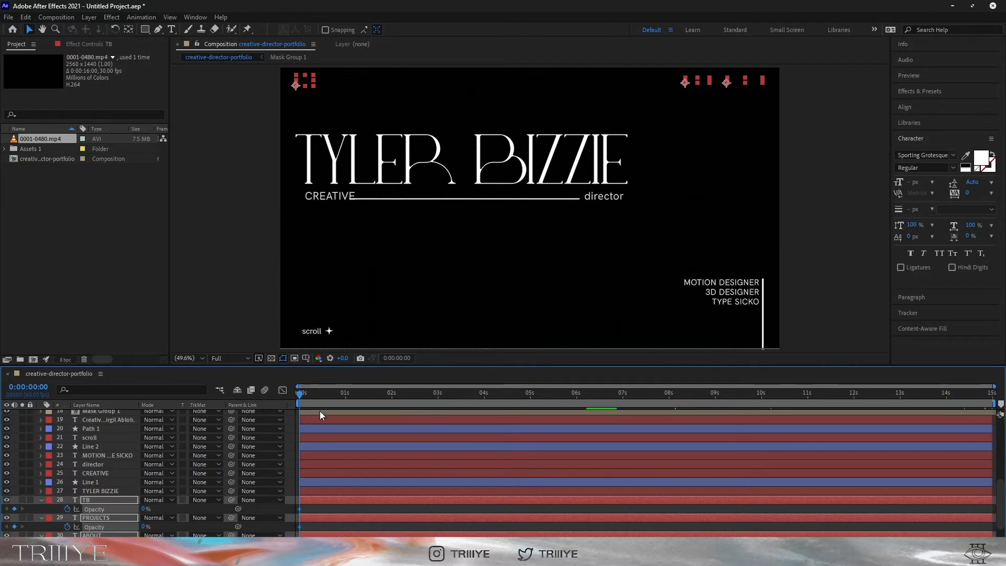
{"action": "left_click", "coordinate": [346, 394]}
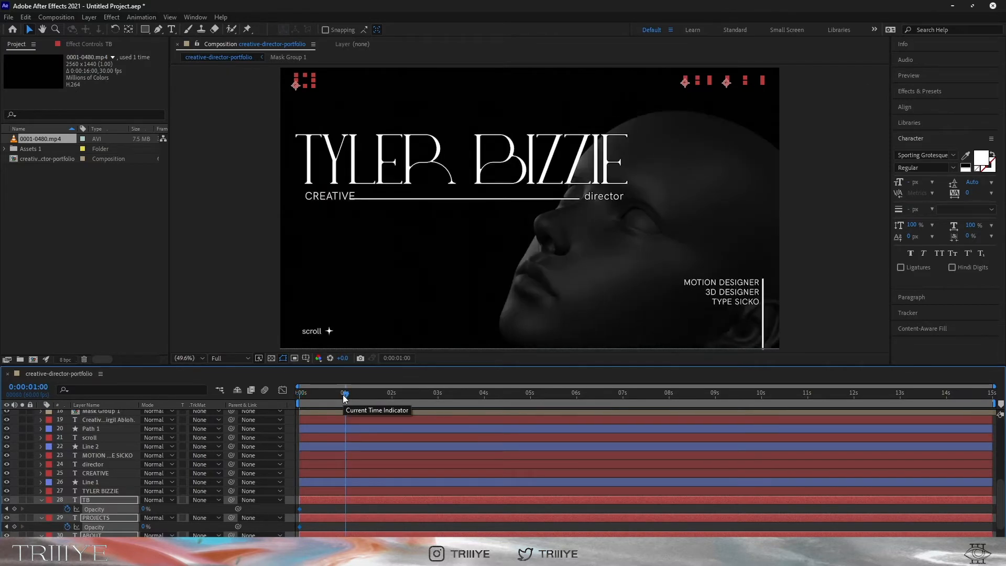
{"action": "left_click_drag", "start_coordinate": [147, 508], "coordinate": [326, 499]}
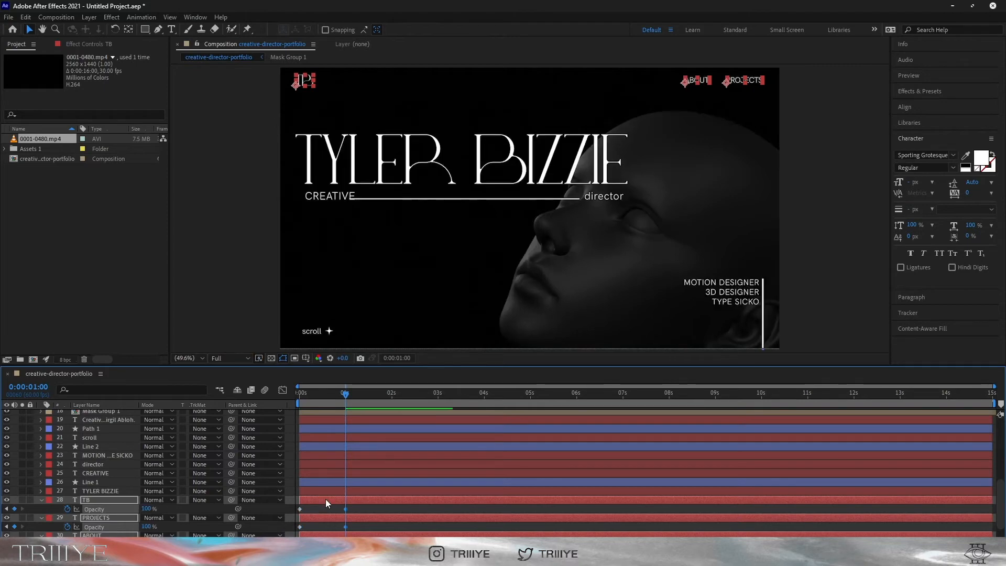
Apply Easy Ease to the nav layers' opacity keyframes and preview the fade-in
{"action": "scroll", "coordinate": [326, 499], "scroll_direction": "down", "scroll_amount": 2}
{"action": "right_click", "coordinate": [345, 500]}
{"action": "mouse_move", "coordinate": [465, 497]}
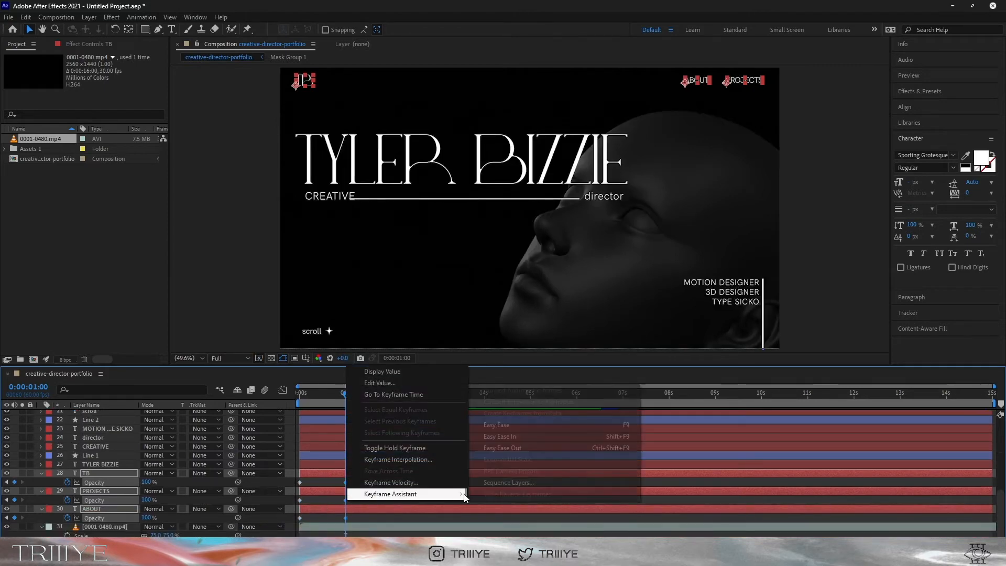
{"action": "left_click", "coordinate": [500, 452]}
{"action": "key", "text": "Home"}
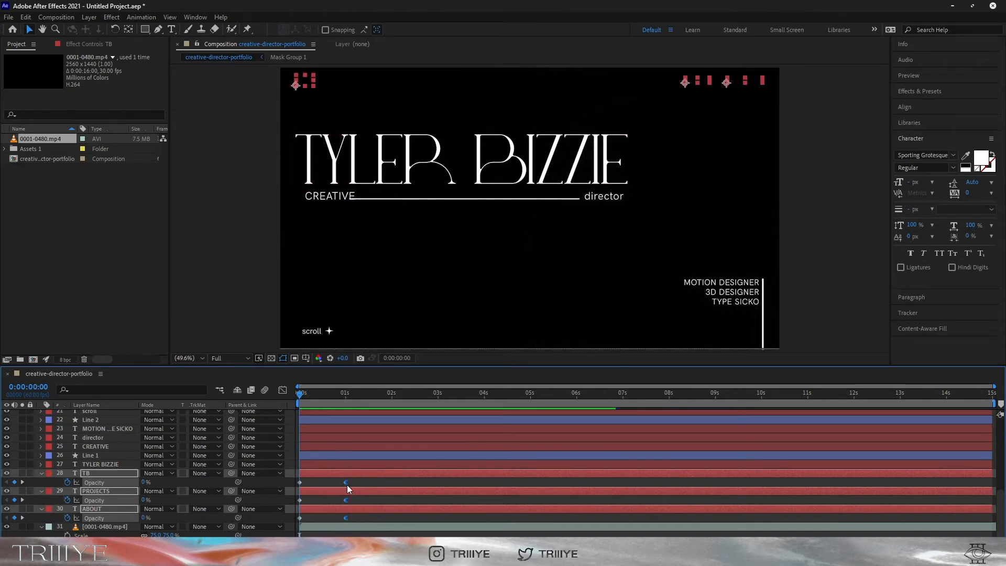
{"action": "right_click", "coordinate": [347, 484]}
{"action": "mouse_move", "coordinate": [471, 480]}
{"action": "left_click", "coordinate": [517, 352]}
{"action": "left_click", "coordinate": [346, 394]}
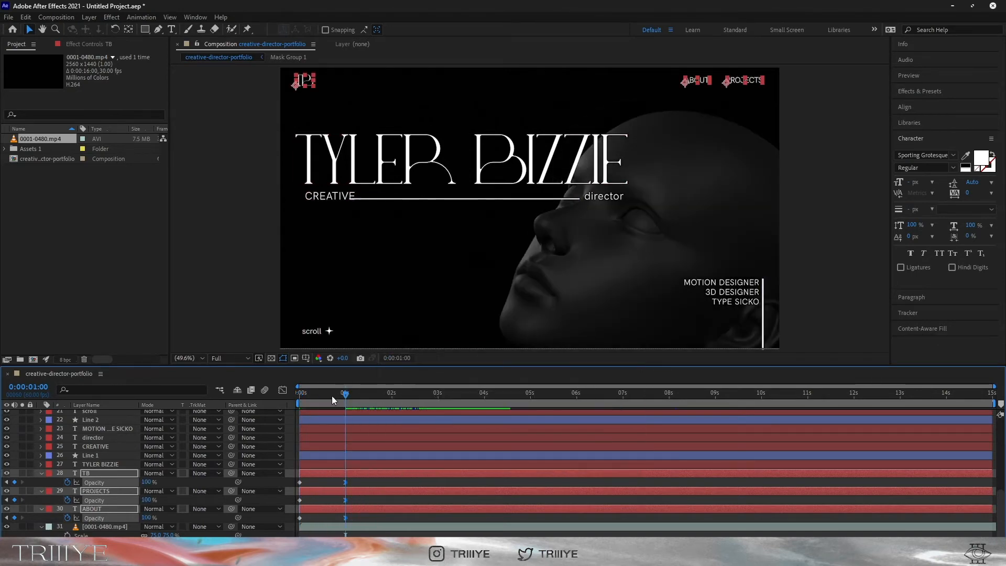
{"action": "key", "text": "Home"}
{"action": "key", "text": "space"}
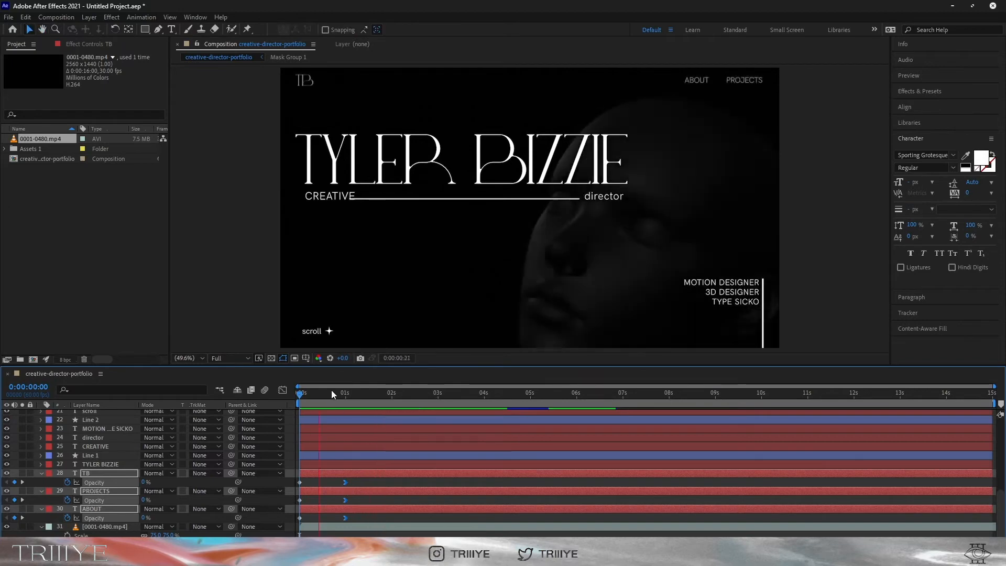
{"action": "key", "text": "space"}
{"action": "key", "text": "u"}
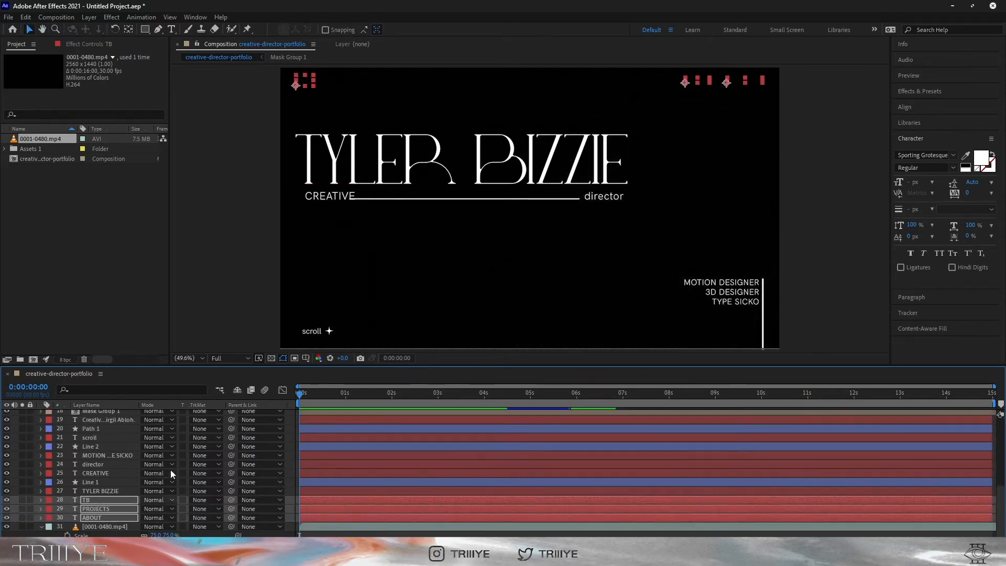
{"action": "left_click", "coordinate": [121, 492]}
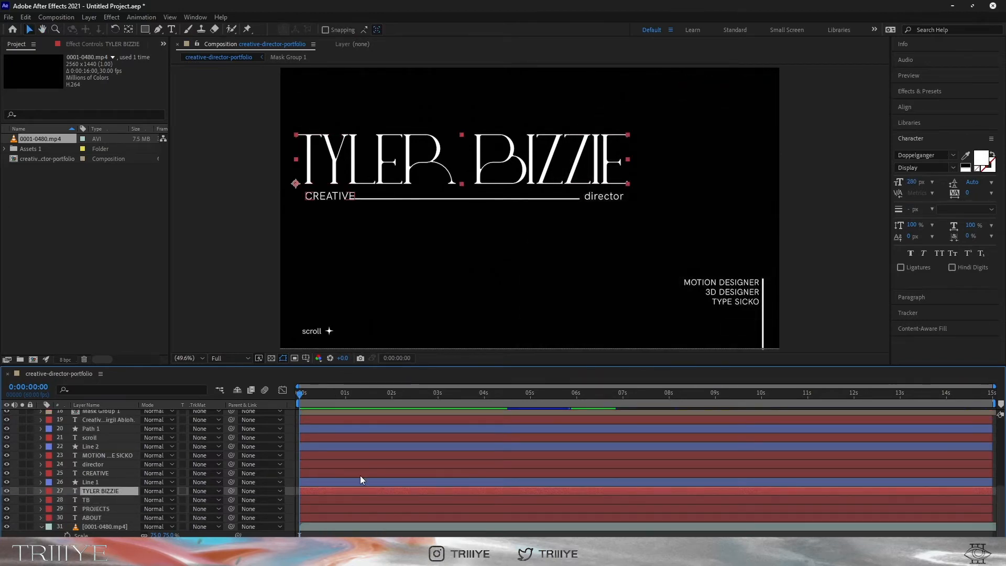
{"action": "key", "text": "u"}
{"action": "key", "text": "u"}
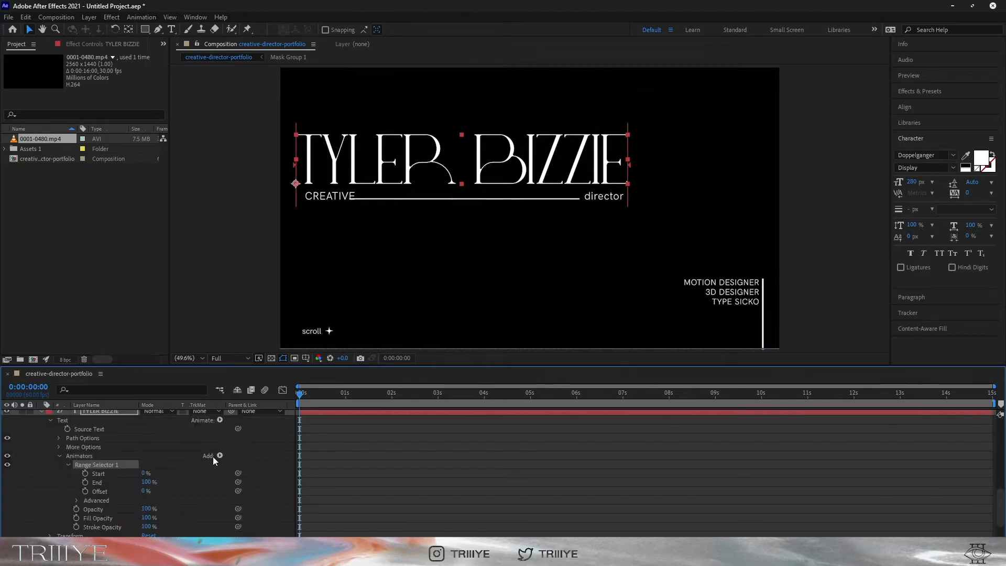
{"action": "left_click", "coordinate": [216, 456]}
{"action": "mouse_move", "coordinate": [275, 462]}
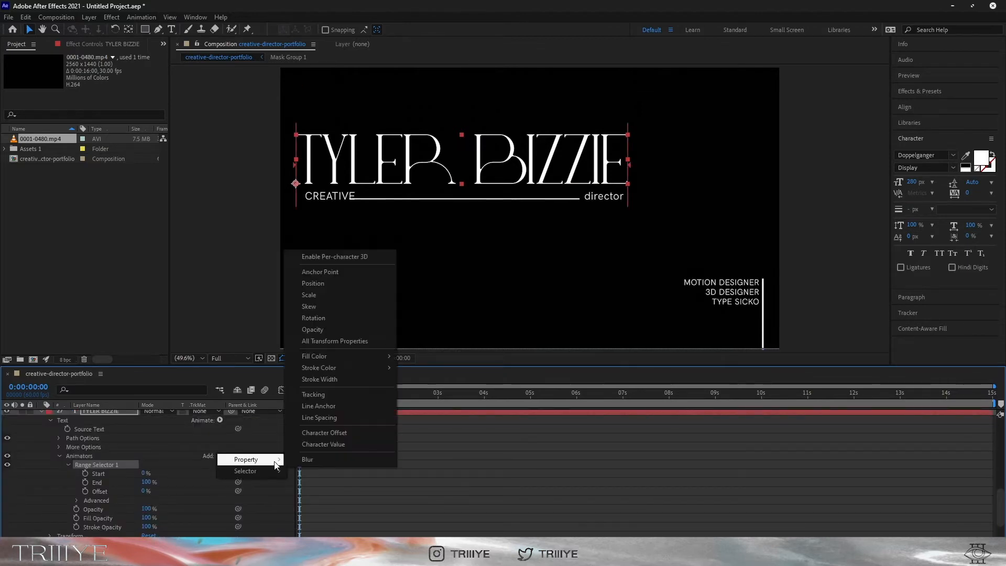
{"action": "left_click", "coordinate": [314, 284]}
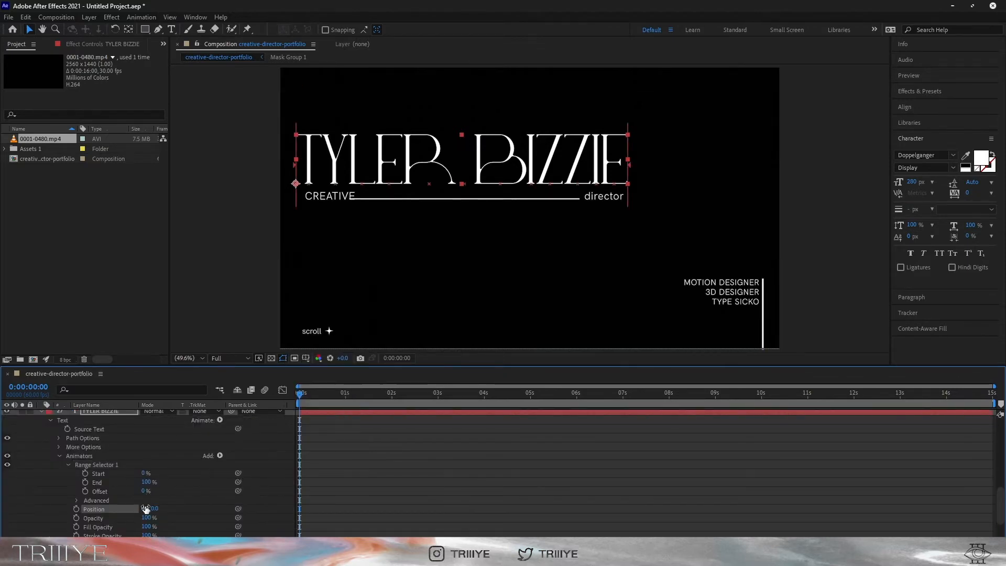
{"action": "left_click", "coordinate": [392, 394]}
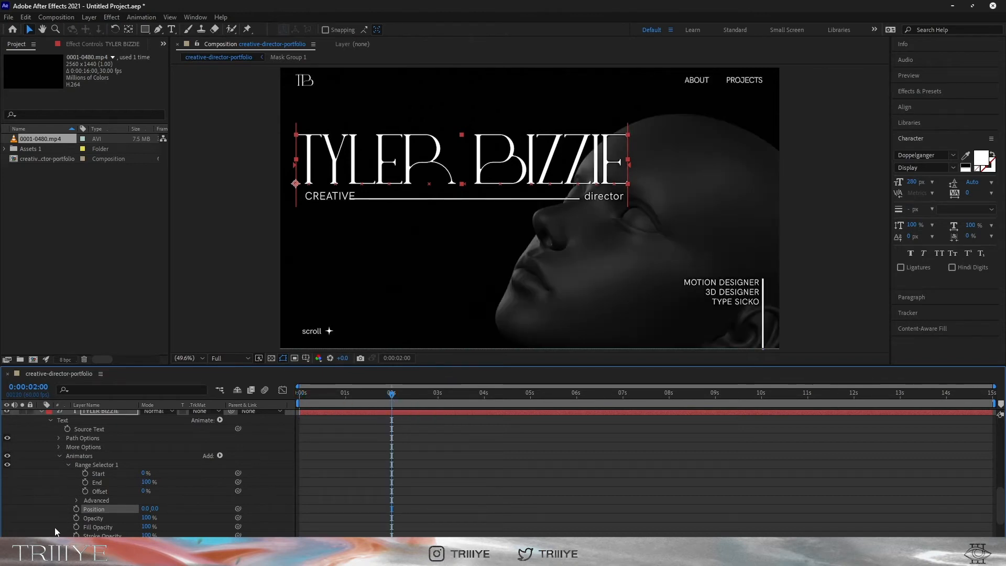
{"action": "left_click", "coordinate": [76, 509]}
{"action": "key", "text": "Home"}
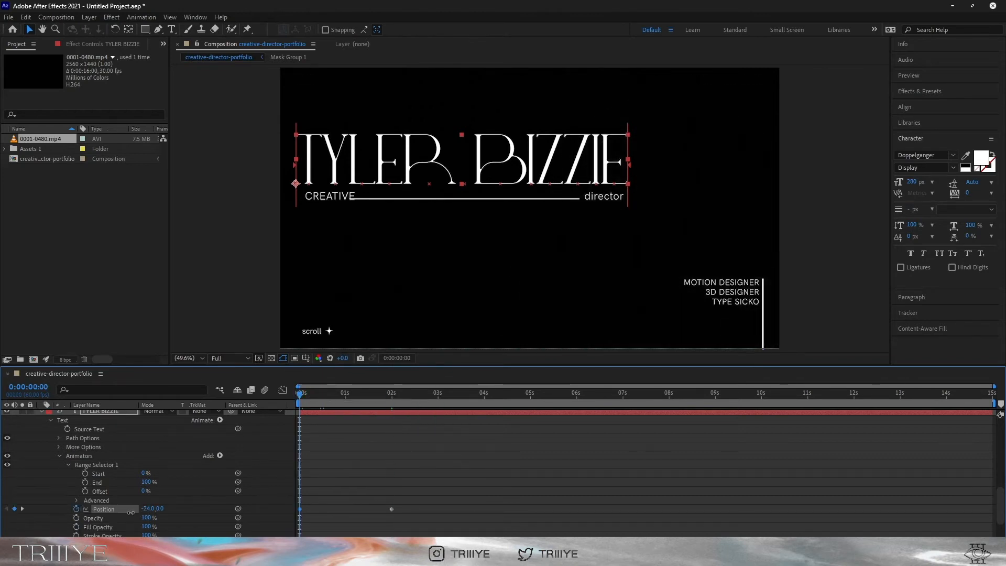
{"action": "left_click_drag", "start_coordinate": [130, 512], "coordinate": [107, 515]}
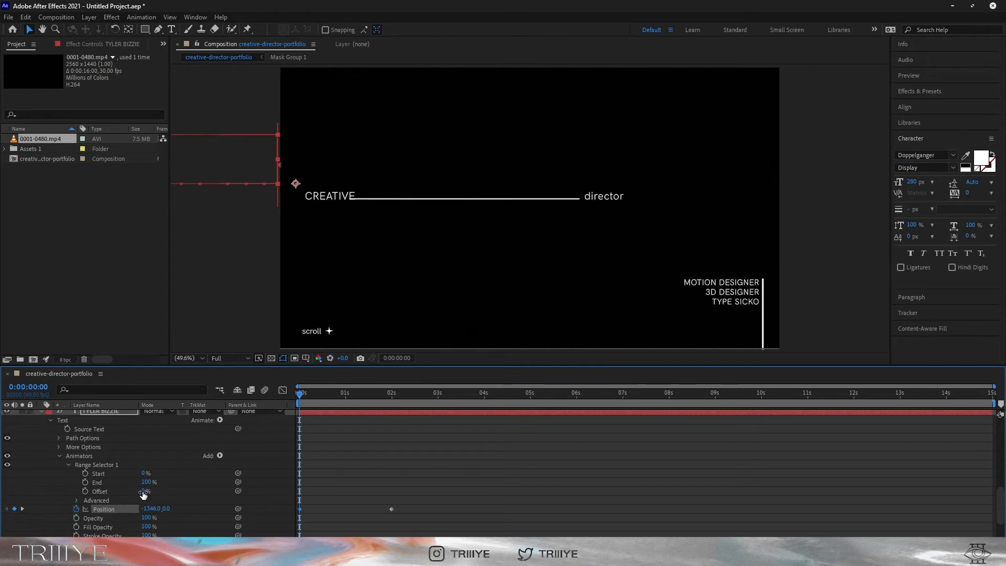
{"action": "left_click", "coordinate": [343, 400]}
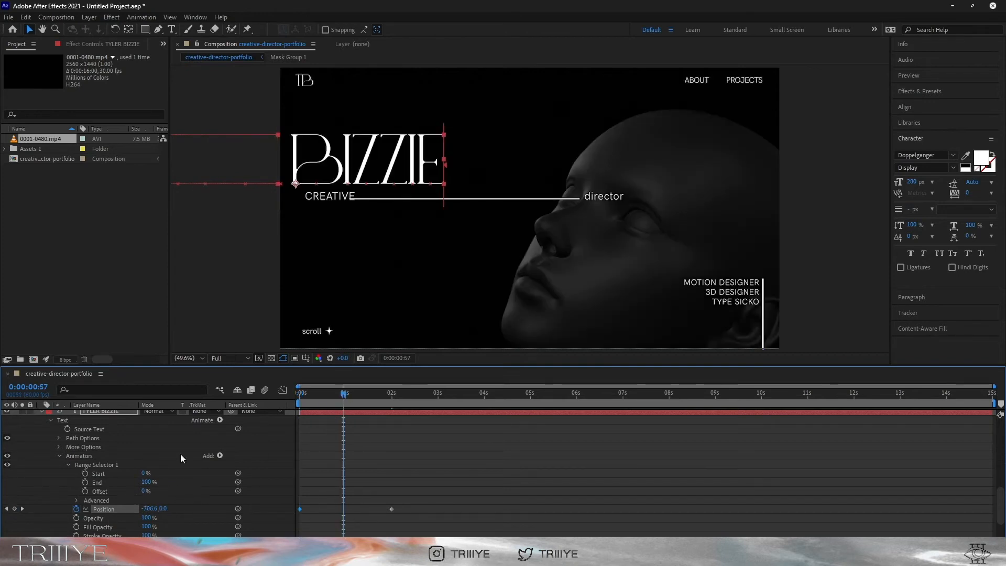
{"action": "left_click_drag", "start_coordinate": [145, 474], "coordinate": [195, 485]}
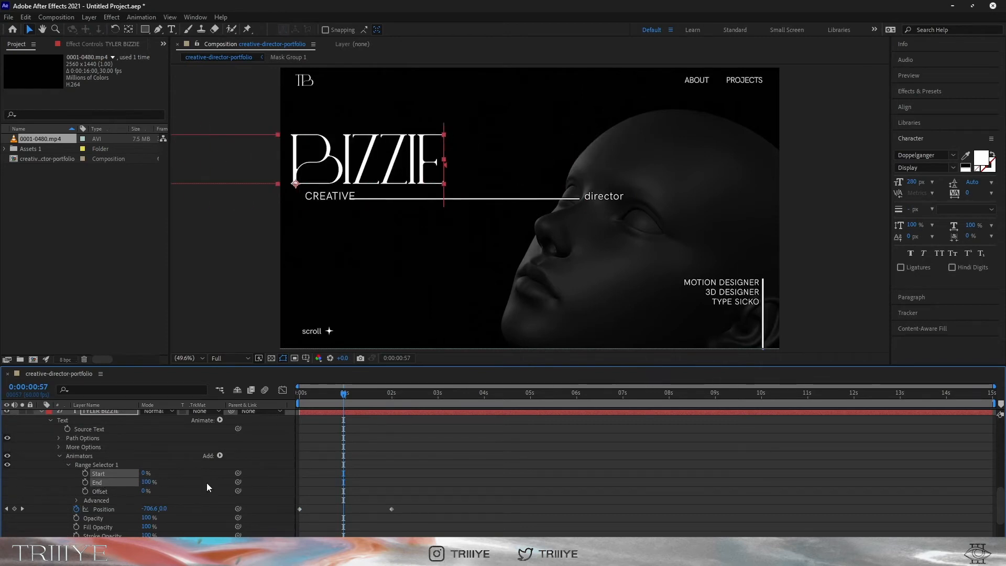
Keyframe the Range Selector End down to 0% at two seconds and preview the title
{"action": "left_click", "coordinate": [300, 394]}
{"action": "left_click", "coordinate": [85, 482]}
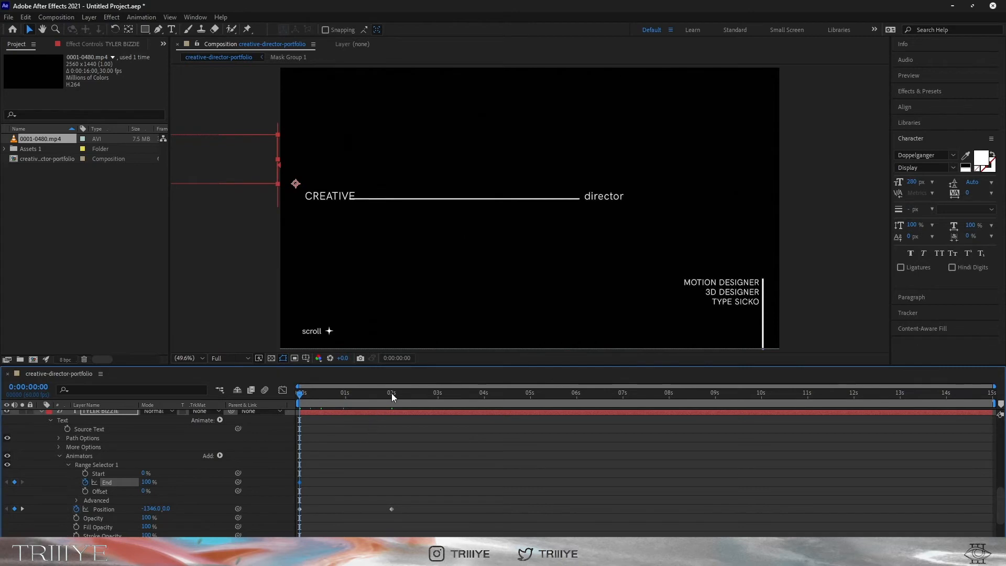
{"action": "left_click", "coordinate": [392, 393]}
{"action": "left_click_drag", "start_coordinate": [143, 483], "coordinate": [75, 492]}
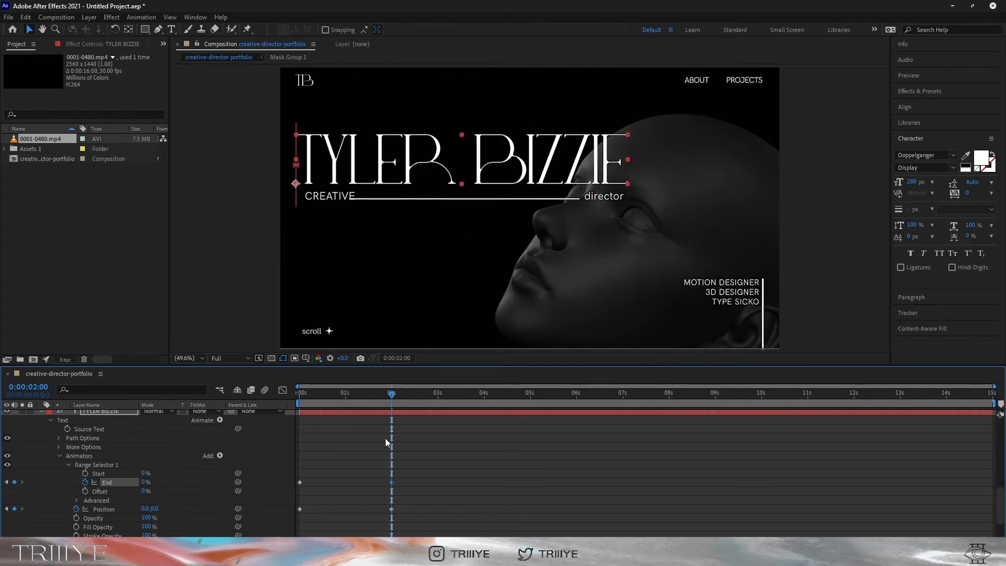
{"action": "key", "text": "Home"}
{"action": "key", "text": "space"}
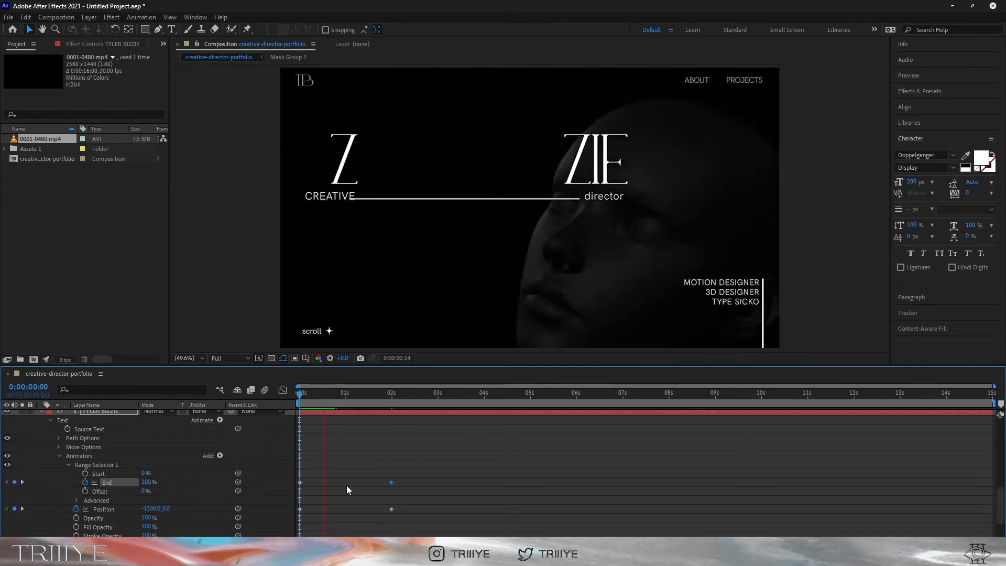
{"action": "key", "text": "space"}
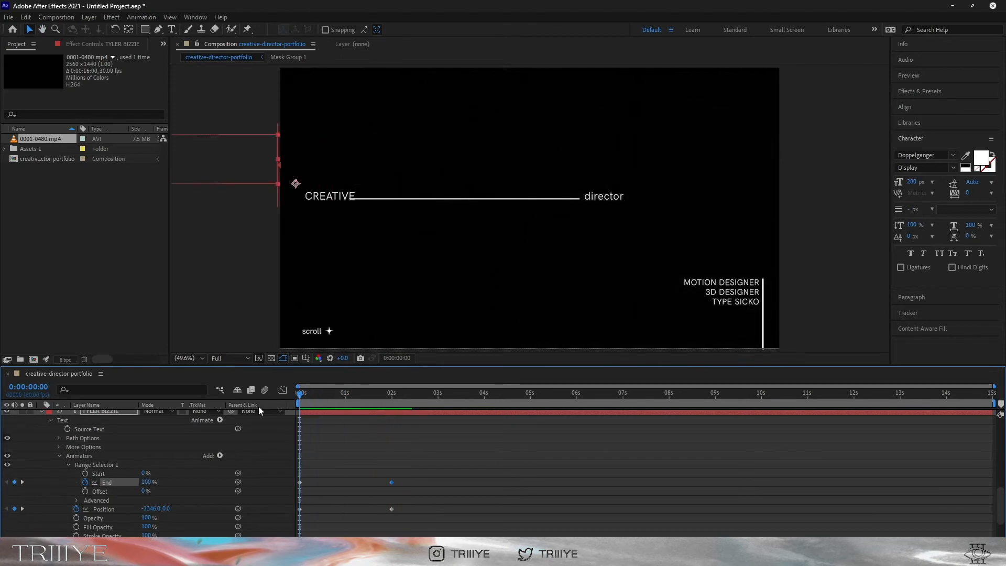
Base the range selector on Words and Easy Ease the End and Position keyframes
{"action": "left_click", "coordinate": [77, 500]}
{"action": "left_click", "coordinate": [181, 473]}
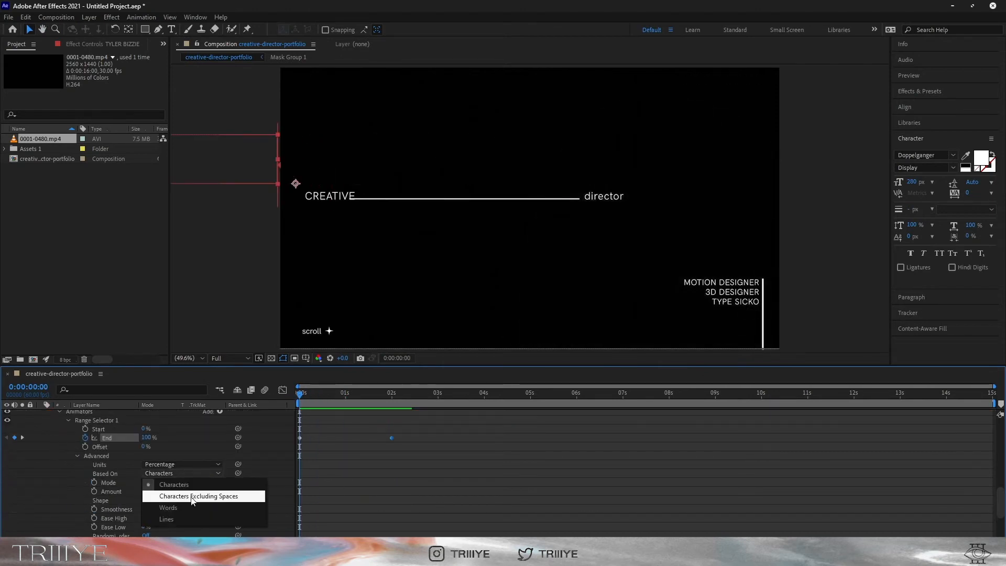
{"action": "left_click", "coordinate": [173, 504]}
{"action": "right_click", "coordinate": [392, 439]}
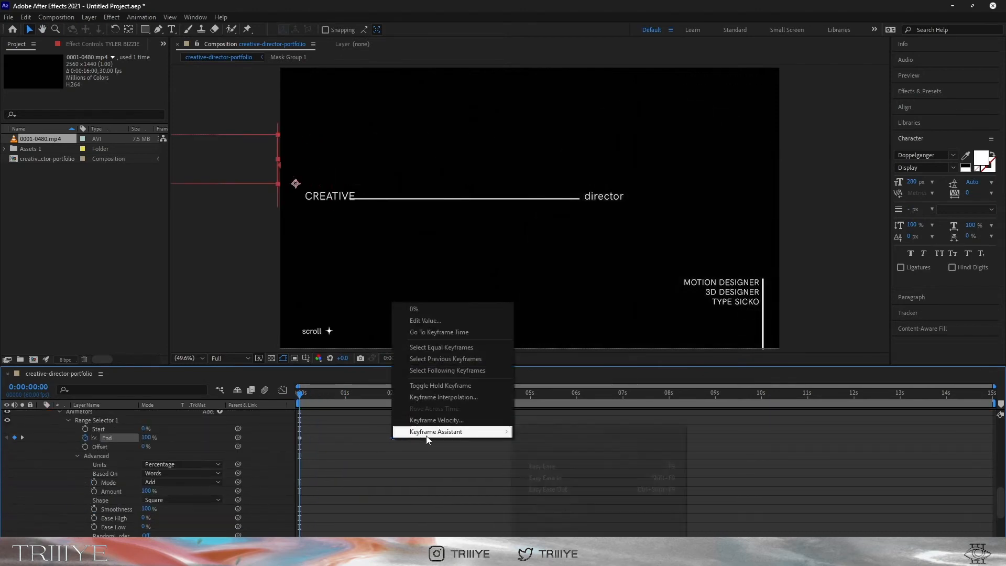
{"action": "left_click", "coordinate": [556, 467]}
{"action": "key", "text": "space"}
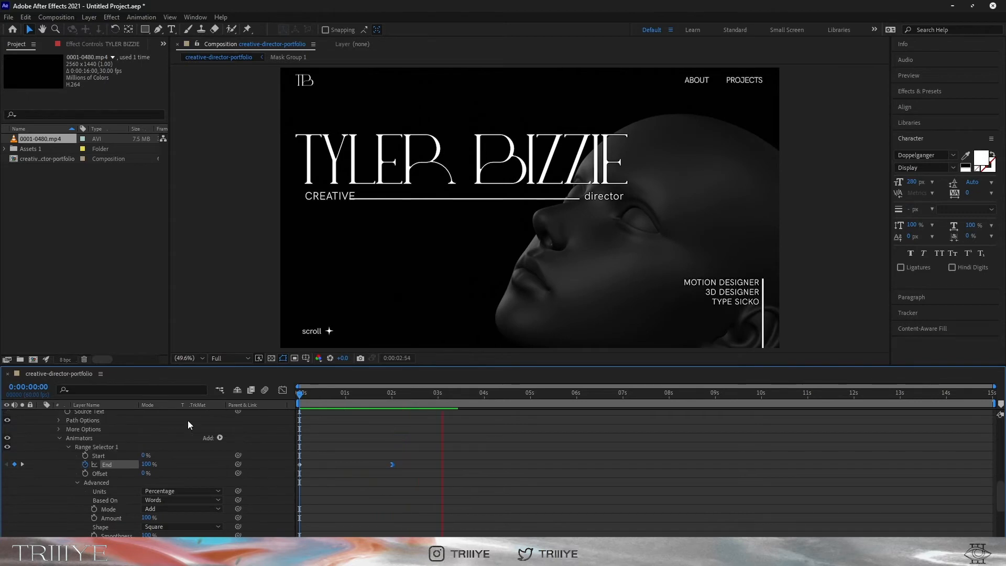
{"action": "left_click", "coordinate": [59, 412]}
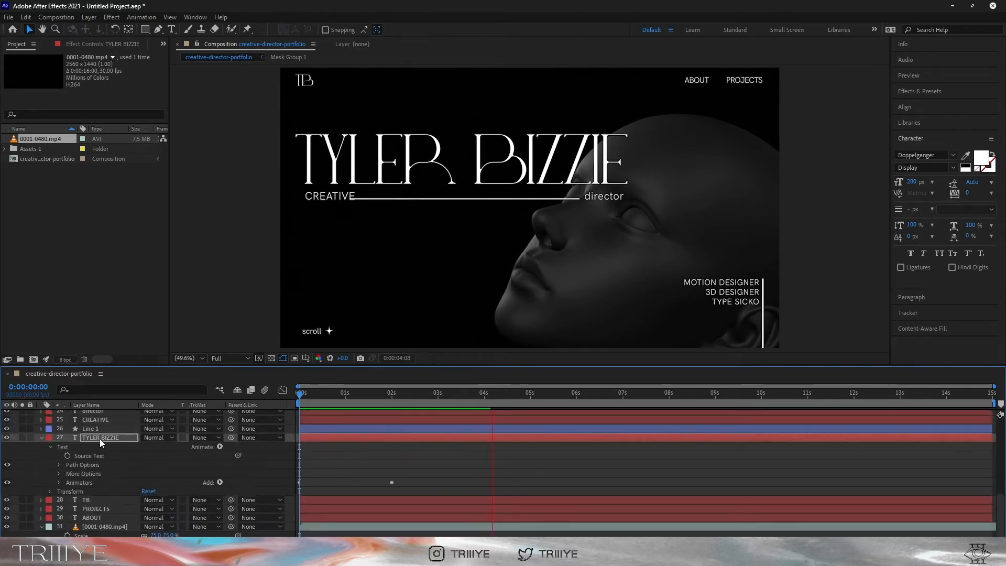
{"action": "key", "text": "u"}
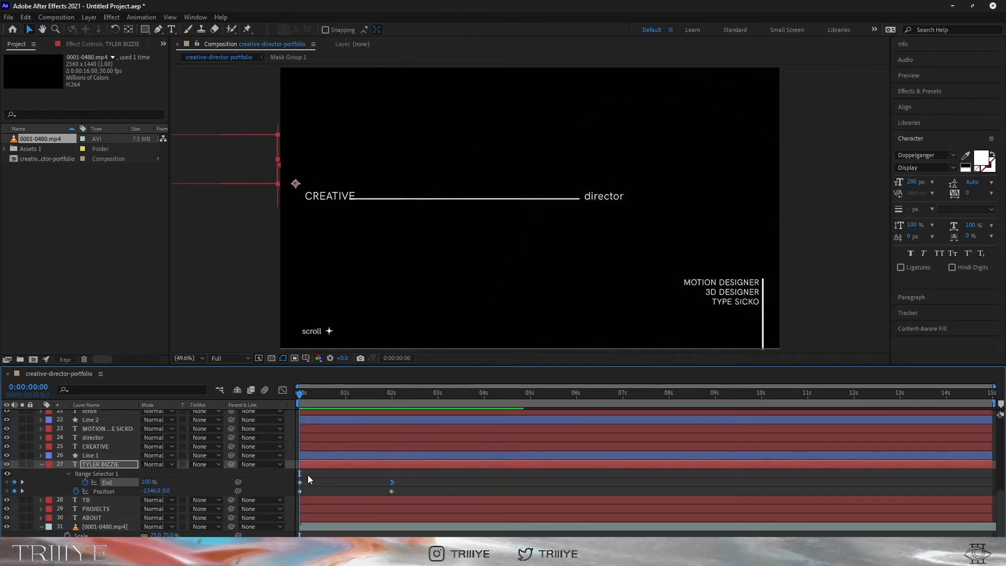
{"action": "right_click", "coordinate": [392, 491]}
{"action": "mouse_move", "coordinate": [446, 545]}
{"action": "left_click", "coordinate": [556, 426]}
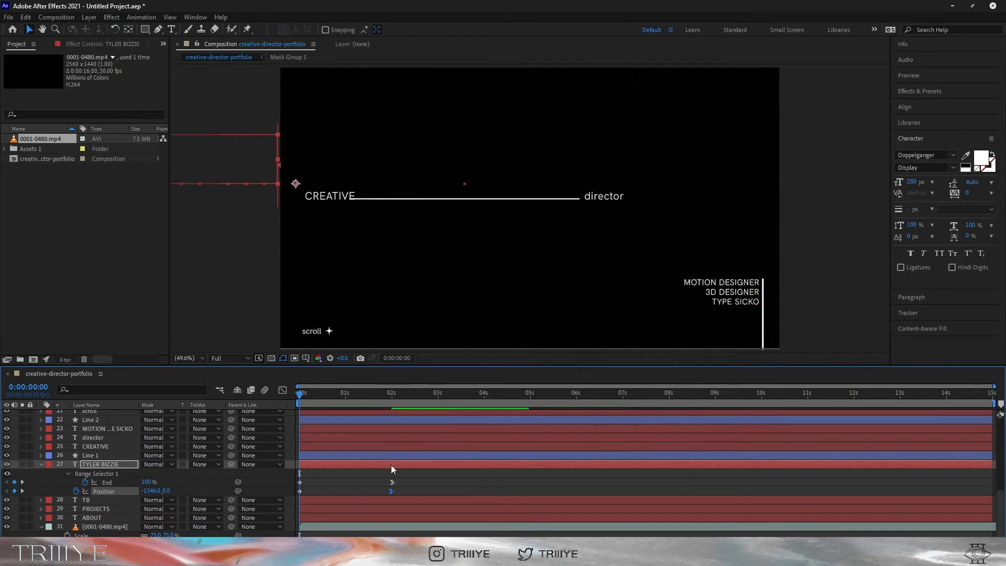
{"action": "left_click", "coordinate": [392, 482]}
Keyframe the title's opacity from 0% at 0s to 100% at 2s and preview it
{"action": "key", "text": "t"}
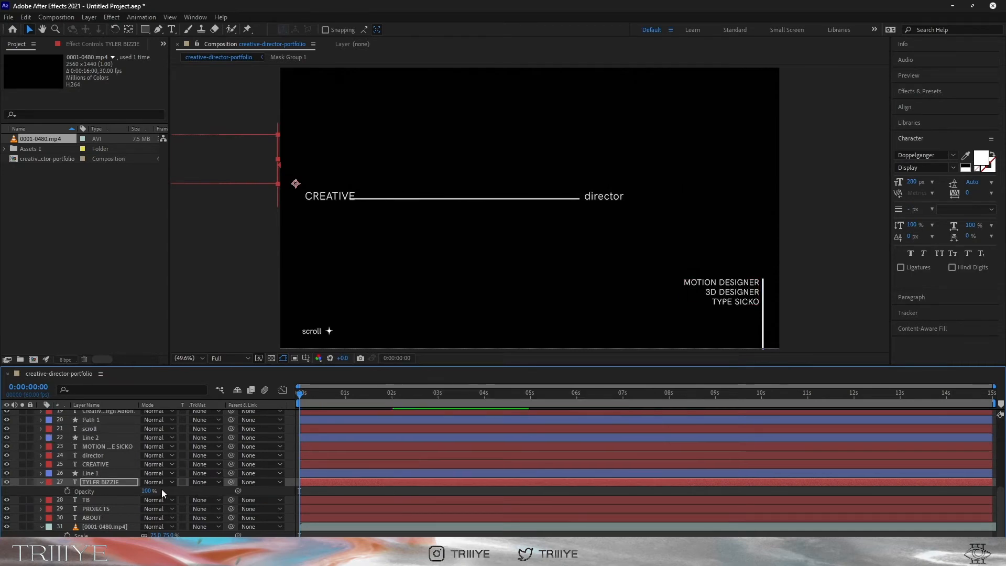
{"action": "left_click", "coordinate": [67, 491]}
{"action": "left_click_drag", "start_coordinate": [147, 492], "coordinate": [2, 504]}
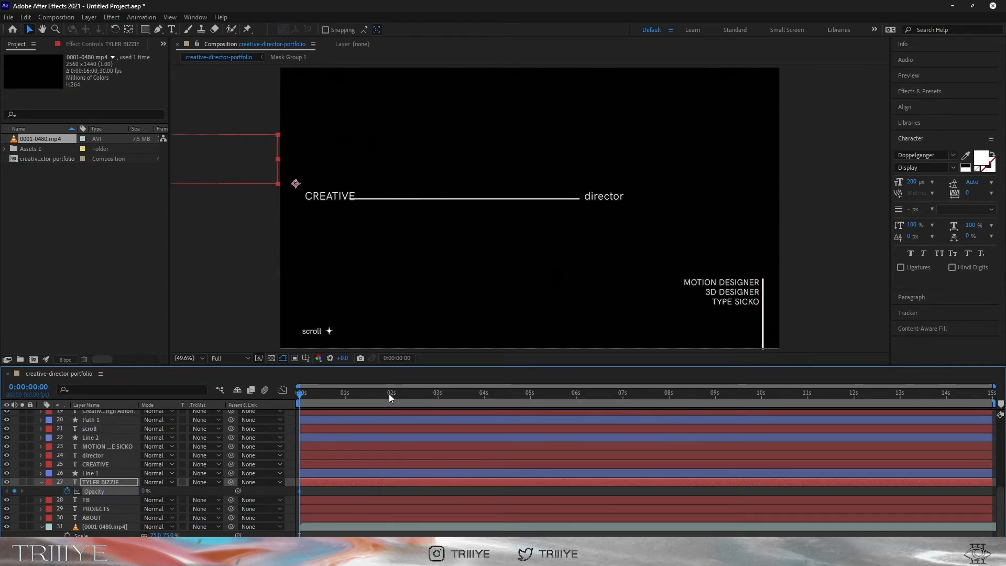
{"action": "left_click", "coordinate": [391, 394]}
{"action": "left_click_drag", "start_coordinate": [145, 491], "coordinate": [368, 491]}
{"action": "left_click_drag", "start_coordinate": [391, 394], "coordinate": [183, 412]}
{"action": "key", "text": "space"}
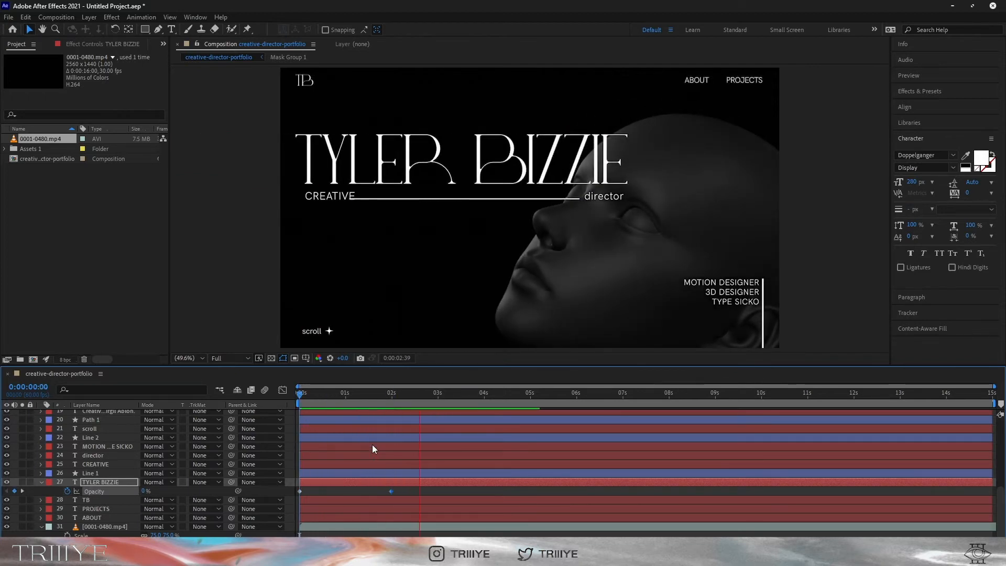
{"action": "key", "text": "space"}
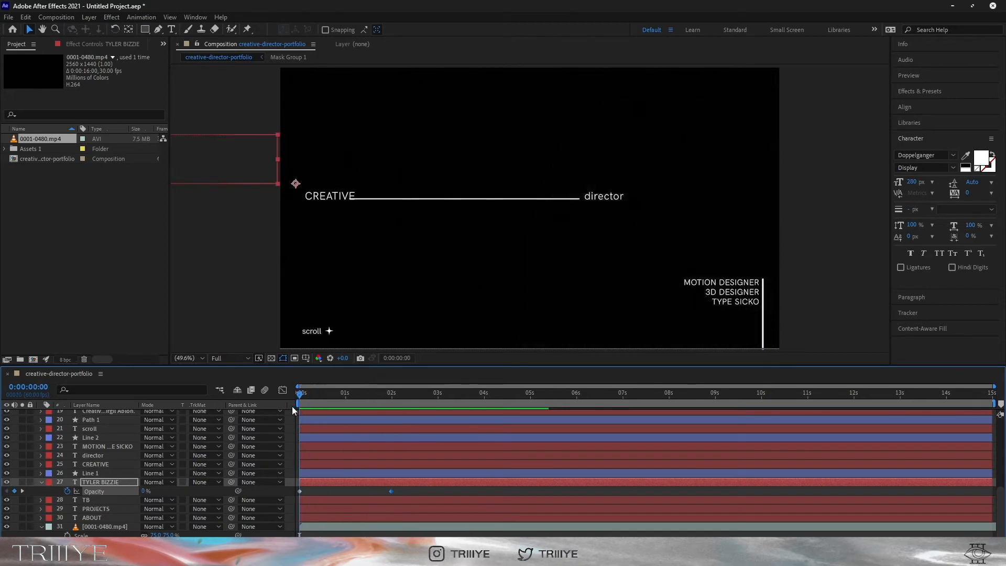
{"action": "left_click", "coordinate": [86, 474]}
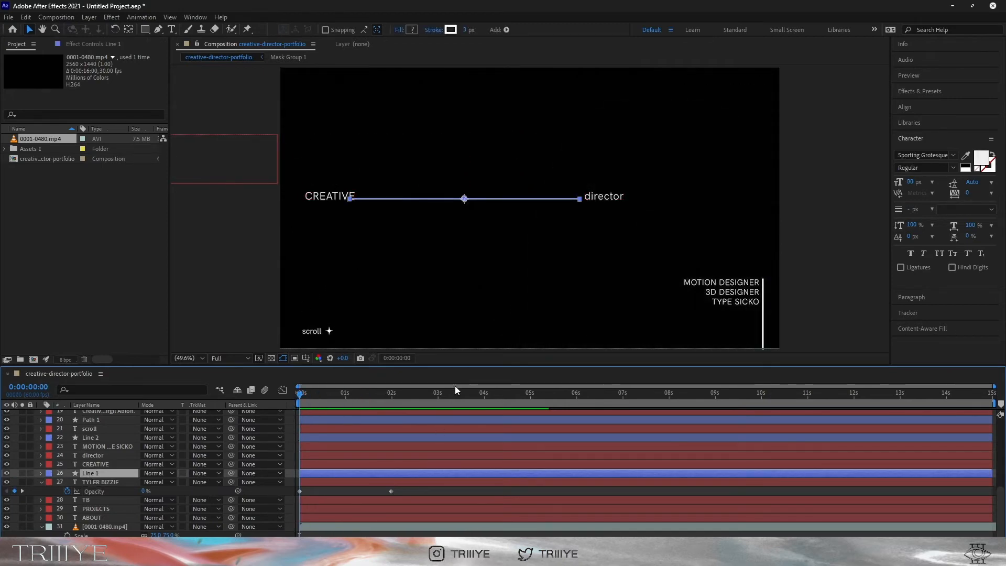
Retype the CREATIVE text as lowercase 'creative'
{"action": "left_click", "coordinate": [335, 196]}
{"action": "double_click", "coordinate": [339, 195]}
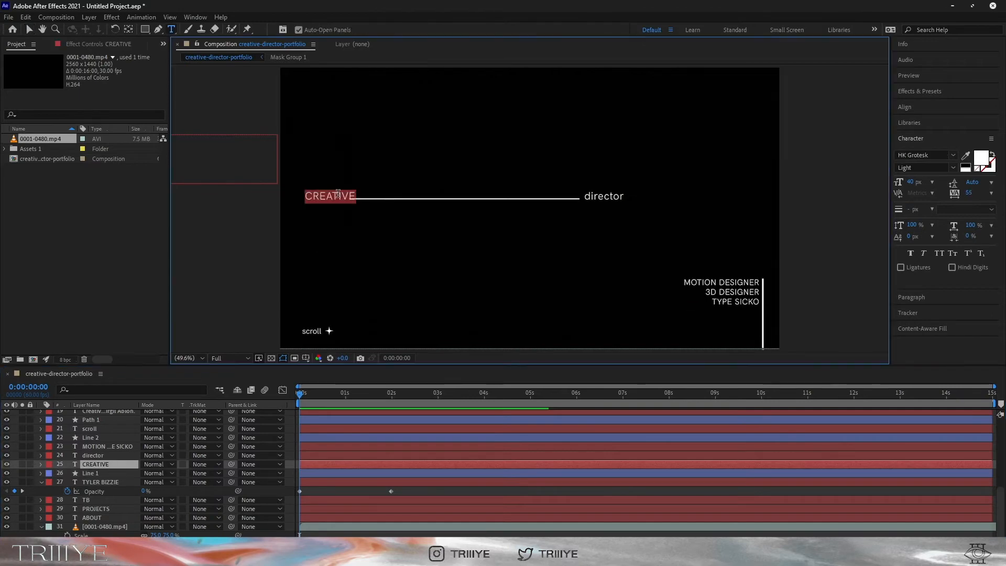
{"action": "type", "text": "creative"}
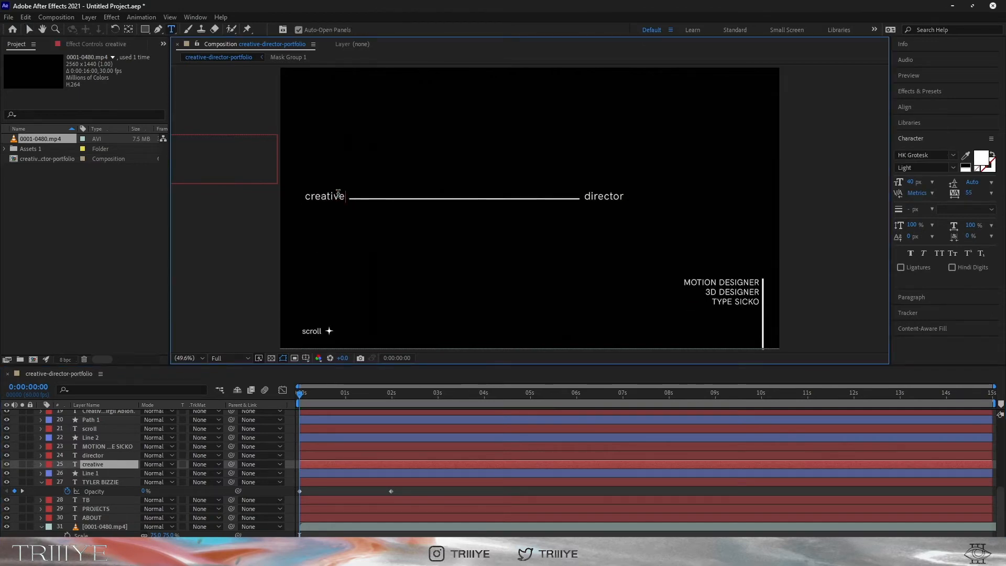
Add a Trim Paths operation to the Line 1 shape group
{"action": "left_click", "coordinate": [99, 473]}
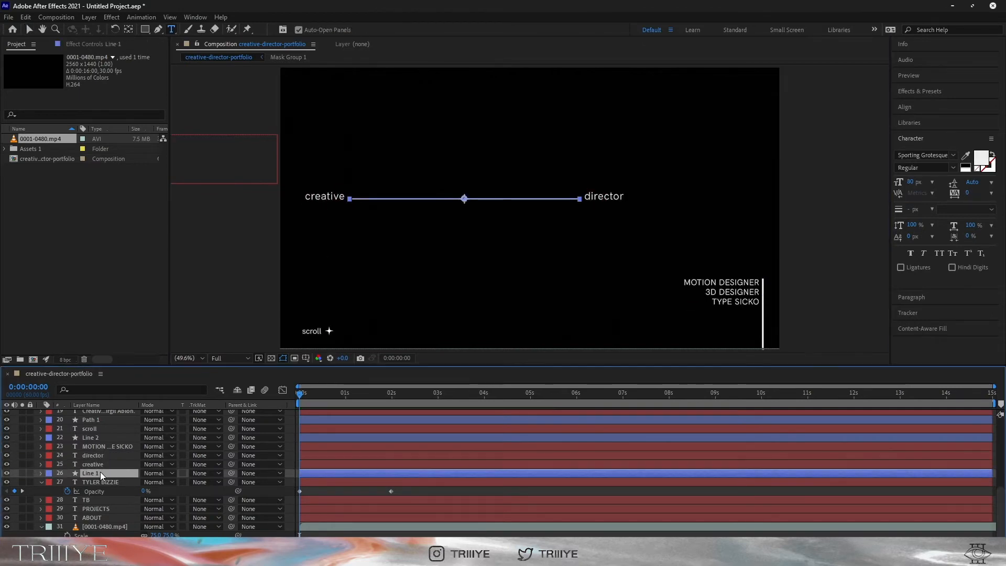
{"action": "left_click", "coordinate": [41, 473]}
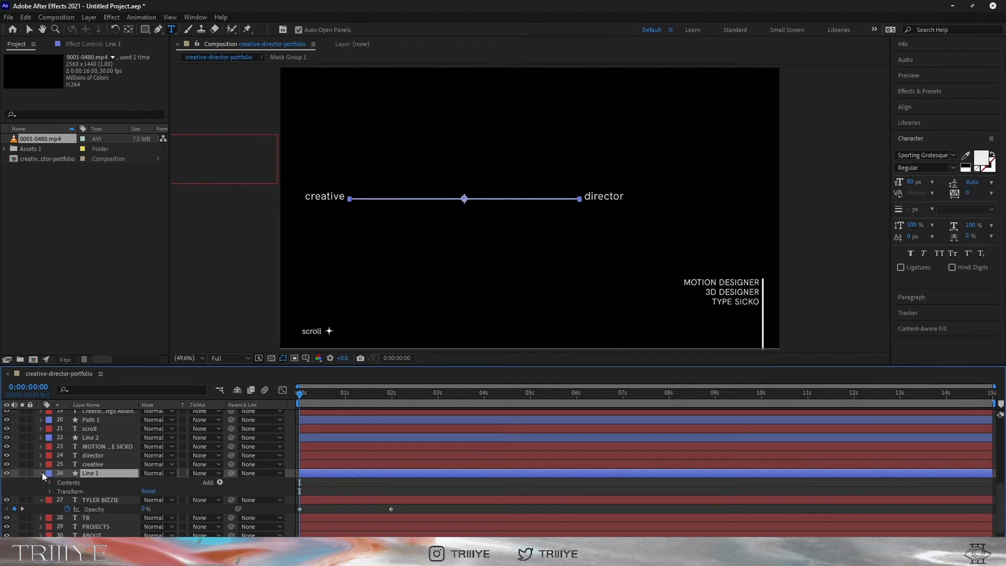
{"action": "left_click", "coordinate": [49, 482]}
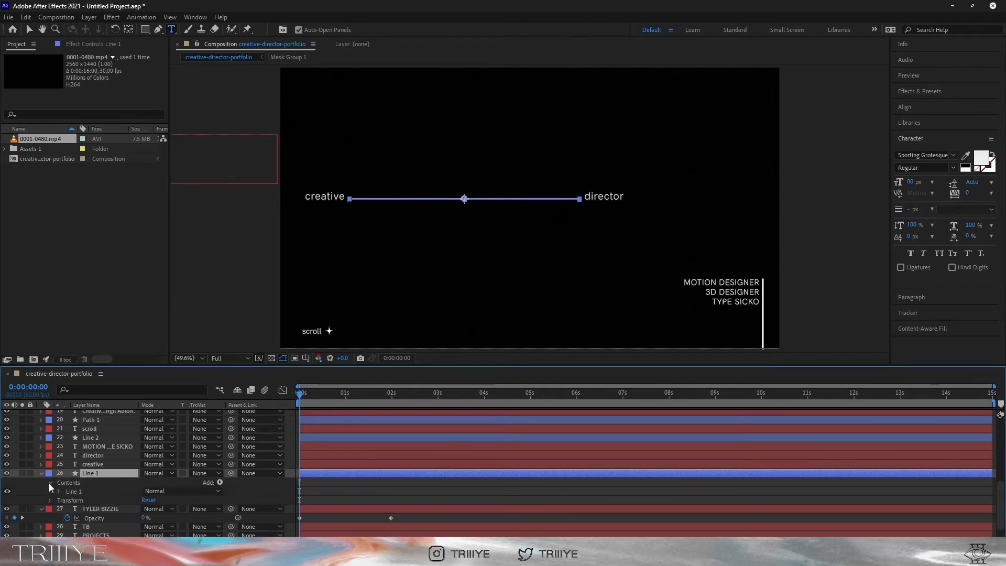
{"action": "left_click", "coordinate": [59, 492]}
{"action": "scroll", "coordinate": [58, 494], "scroll_direction": "down", "scroll_amount": 1}
{"action": "left_click", "coordinate": [220, 455]}
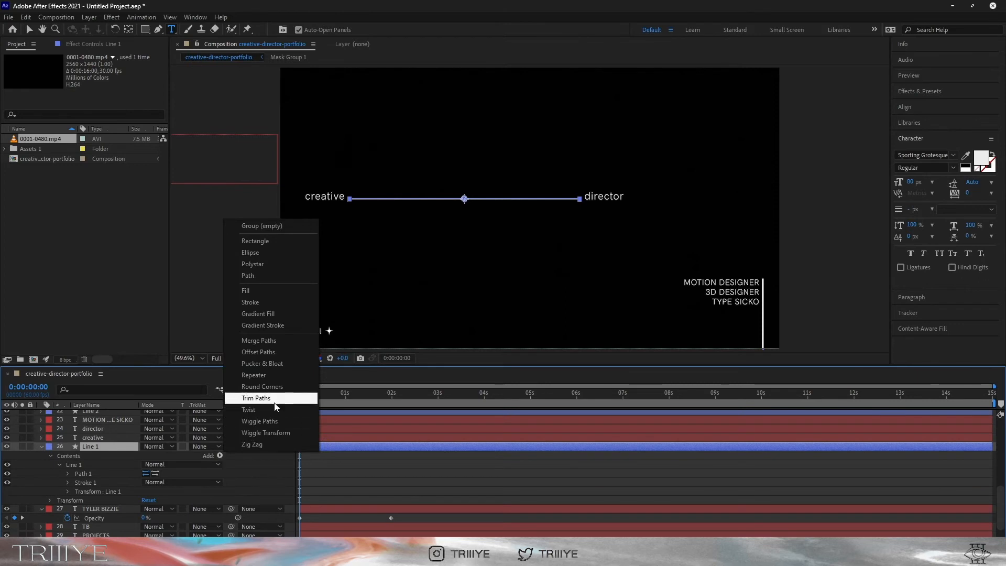
{"action": "left_click", "coordinate": [257, 399]}
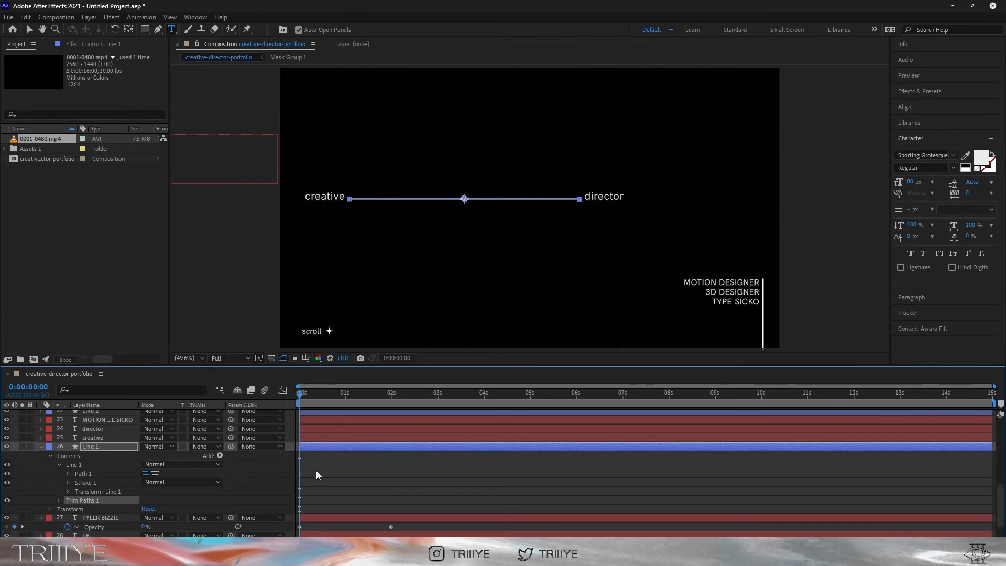
Keyframe Trim Paths End 0% at 1s to 100% at 2s, ease out, and preview
{"action": "left_click", "coordinate": [58, 500]}
{"action": "left_click_drag", "start_coordinate": [147, 491], "coordinate": [101, 493]}
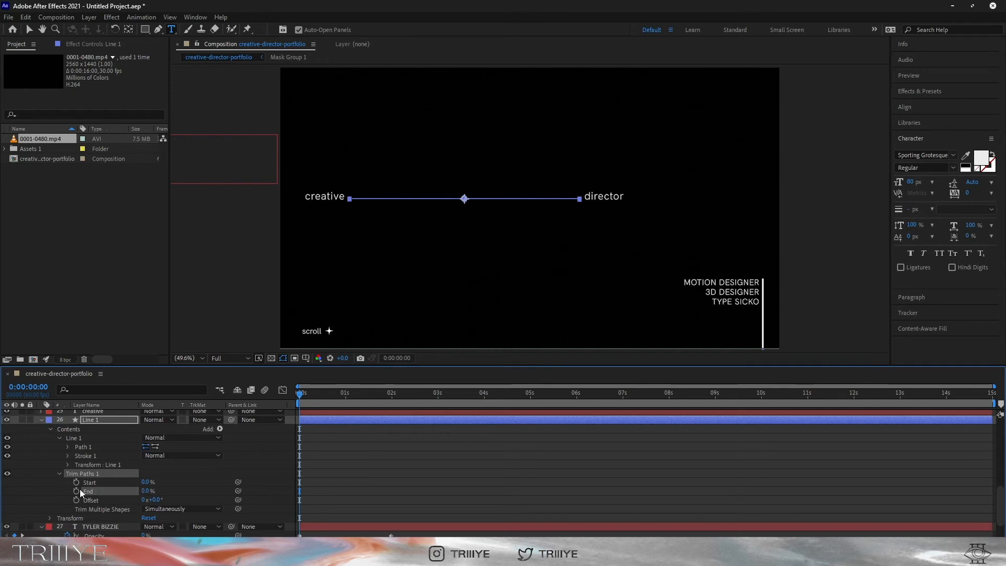
{"action": "left_click", "coordinate": [391, 396]}
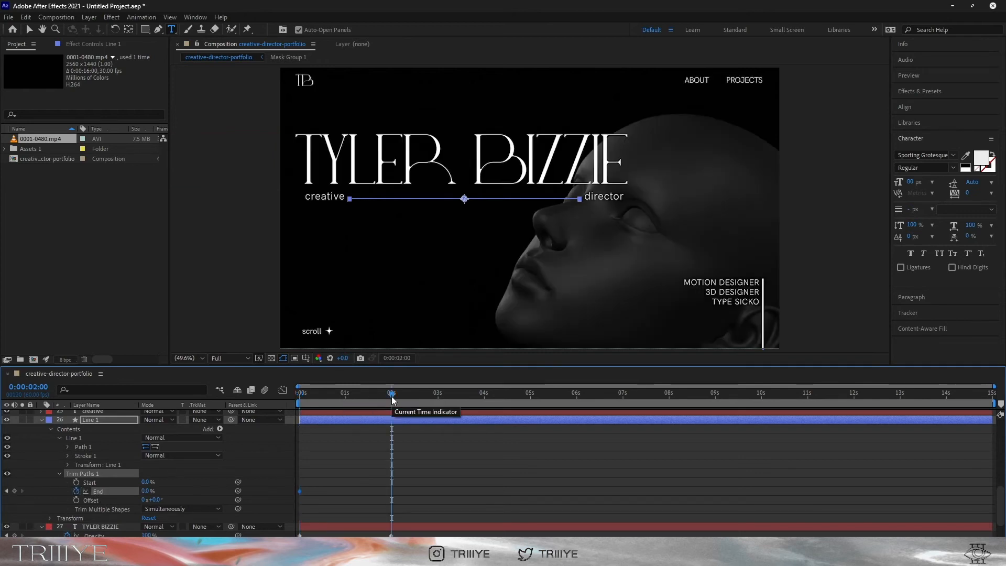
{"action": "left_click_drag", "start_coordinate": [146, 492], "coordinate": [345, 493]}
{"action": "left_click", "coordinate": [345, 397]}
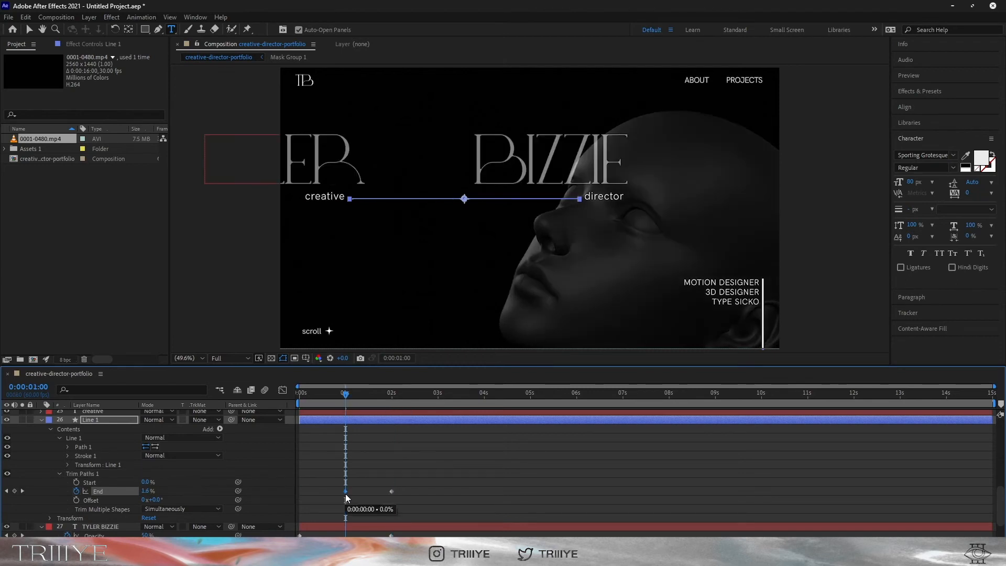
{"action": "key", "text": "Home"}
{"action": "left_click", "coordinate": [389, 491]}
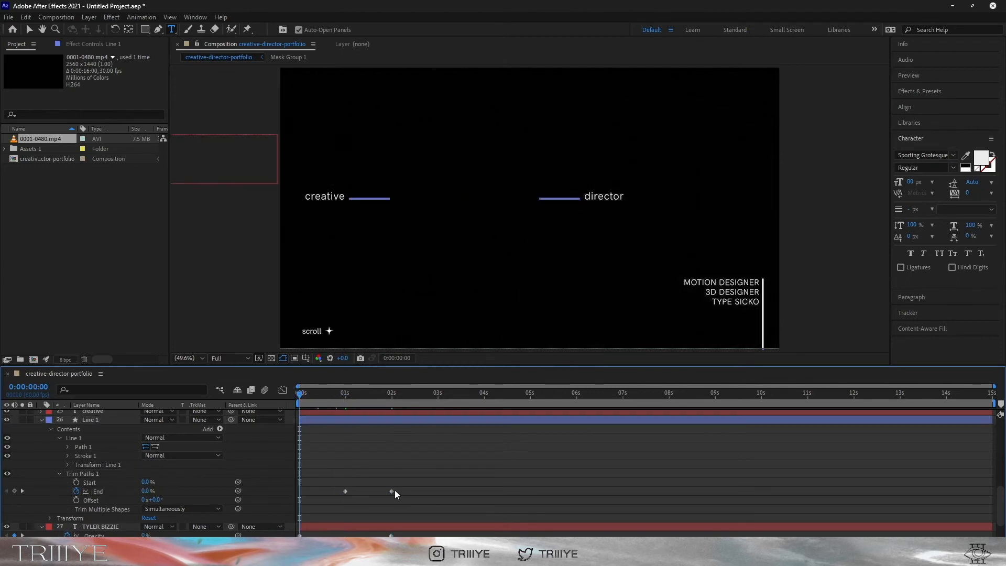
{"action": "left_click", "coordinate": [392, 492]}
{"action": "right_click", "coordinate": [392, 491]}
{"action": "mouse_move", "coordinate": [444, 485]}
{"action": "left_click", "coordinate": [556, 438]}
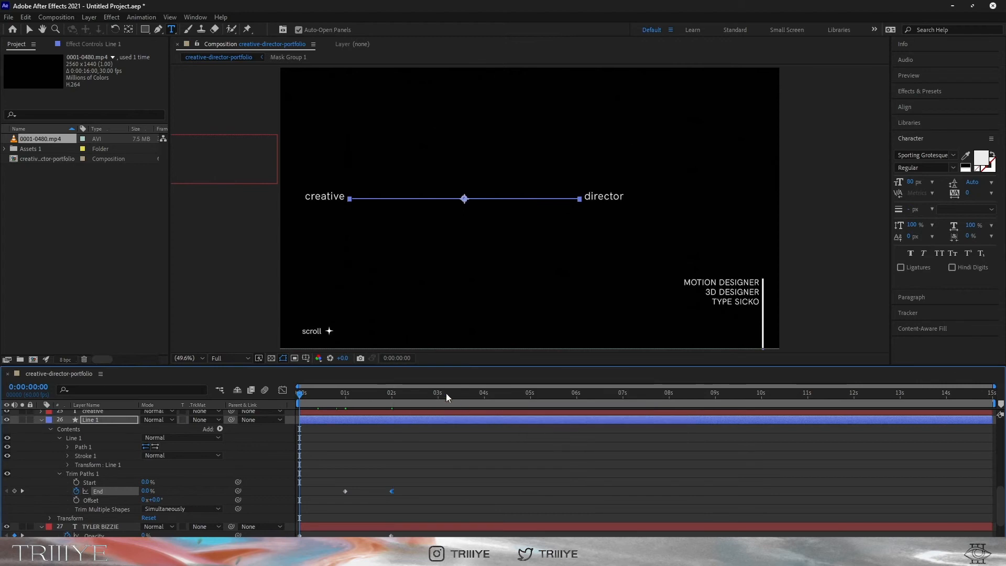
{"action": "key", "text": "space"}
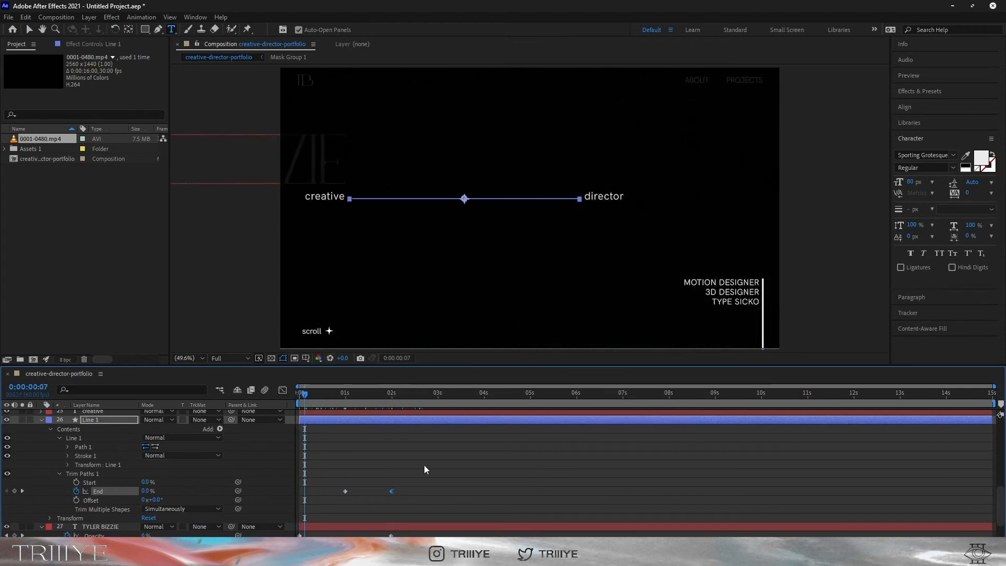
{"action": "key", "text": "Home"}
Set a 0% opacity keyframe on creative and director at one second
{"action": "key", "text": "v"}
{"action": "left_click", "coordinate": [326, 197]}
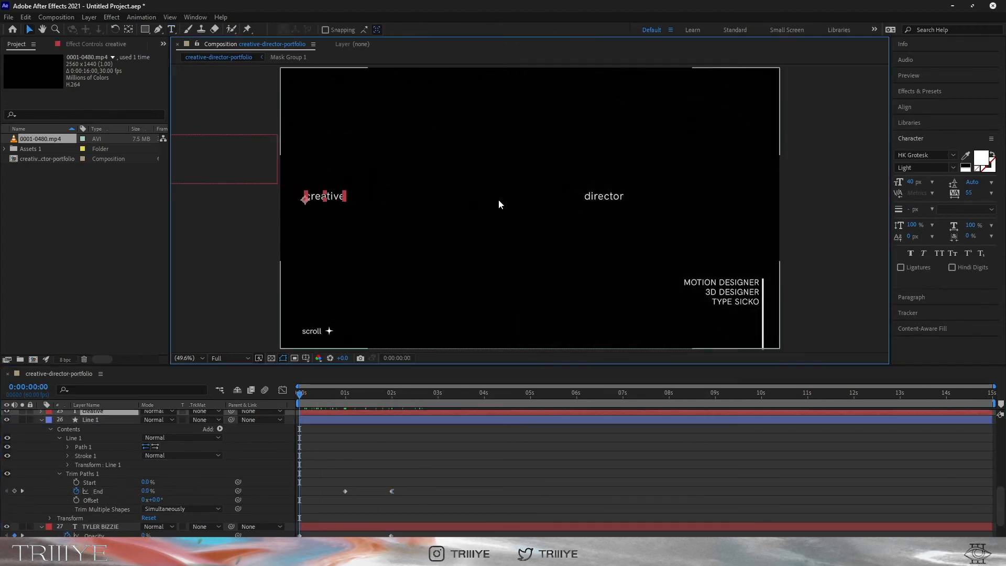
{"action": "left_click", "coordinate": [603, 196], "text": "shift"}
{"action": "scroll", "coordinate": [128, 470], "scroll_direction": "up", "scroll_amount": 1}
{"action": "left_click", "coordinate": [40, 445]}
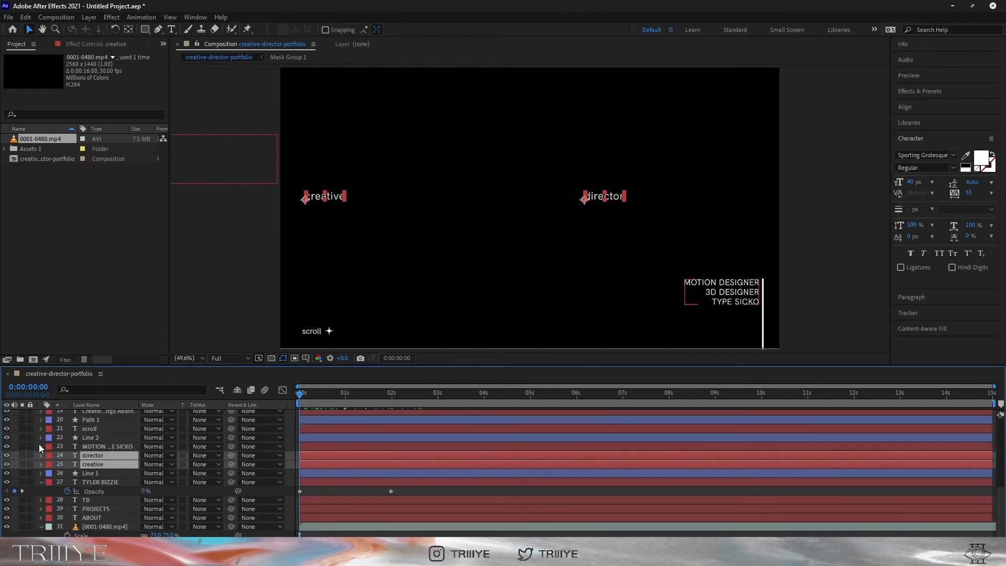
{"action": "key", "text": "t"}
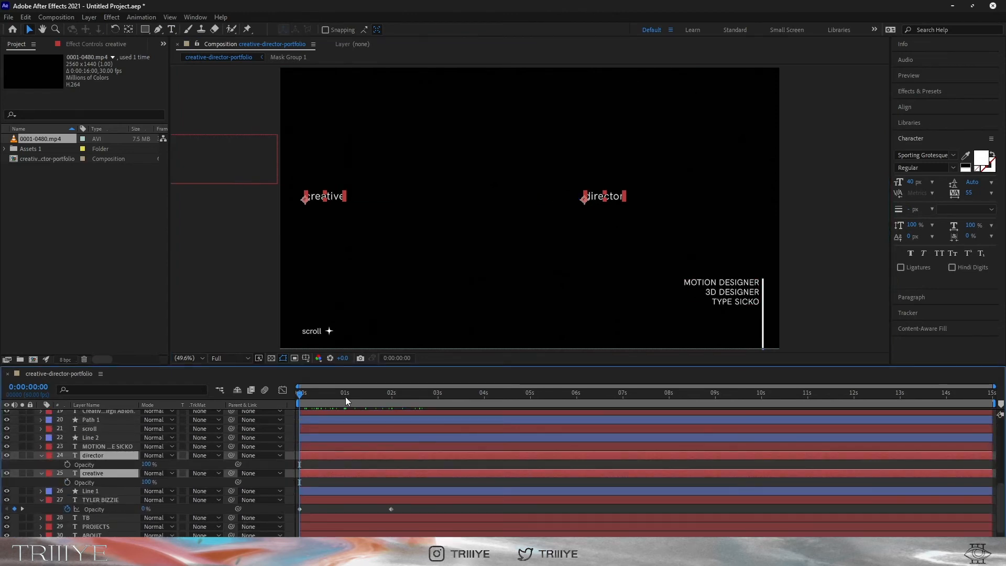
{"action": "left_click", "coordinate": [346, 398]}
{"action": "left_click", "coordinate": [147, 464]}
{"action": "type", "text": "0"}
{"action": "key", "text": "Return"}
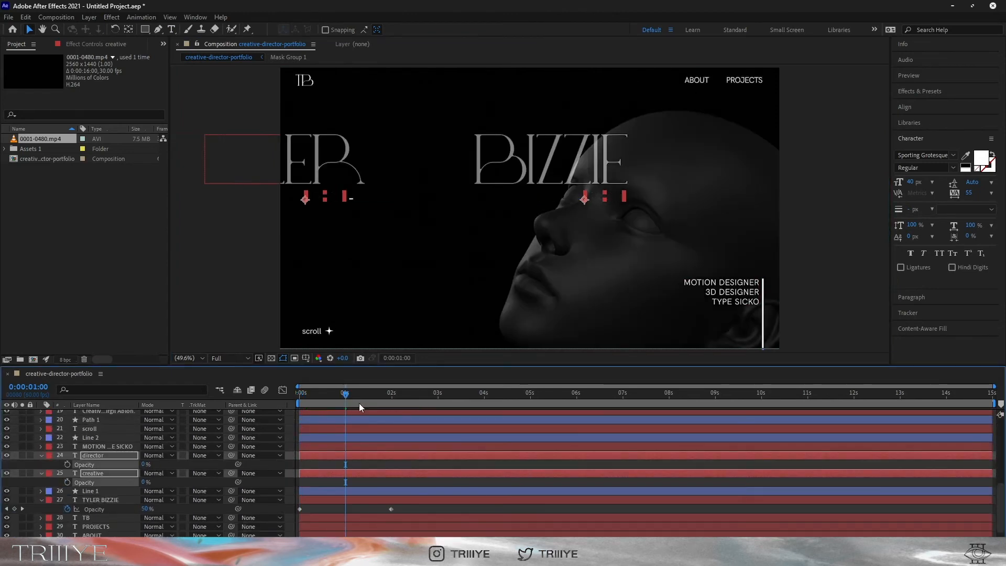
Raise creative and director opacity to 100% at two seconds and preview the fade
{"action": "left_click", "coordinate": [391, 395]}
{"action": "left_click_drag", "start_coordinate": [146, 464], "coordinate": [337, 457]}
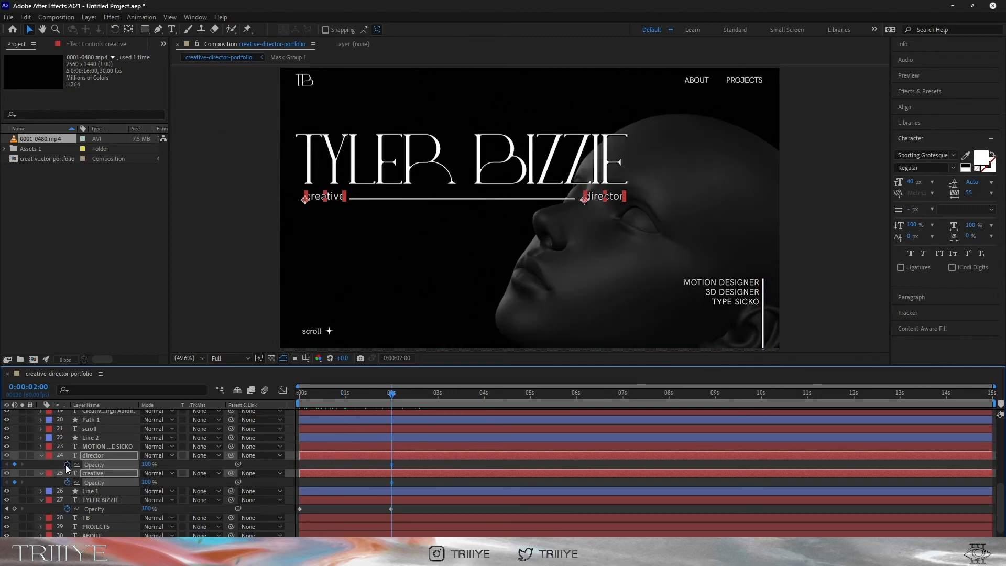
{"action": "left_click", "coordinate": [346, 396]}
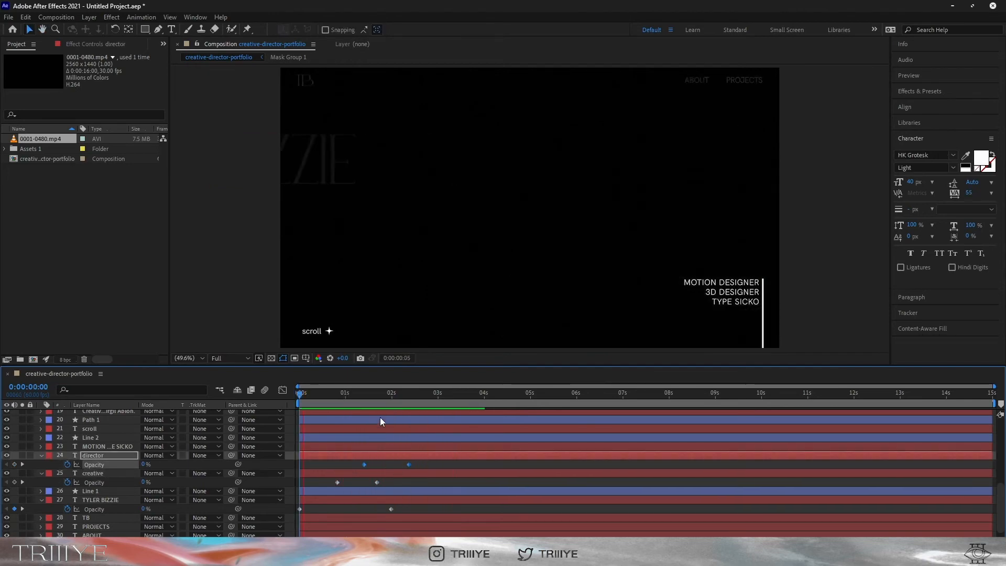
{"action": "key", "text": "space"}
Keyframe the scroll text and star shape Position at 2 s, with the star starting lower in frame
{"action": "left_click", "coordinate": [321, 332]}
{"action": "left_click", "coordinate": [329, 332], "text": "shift"}
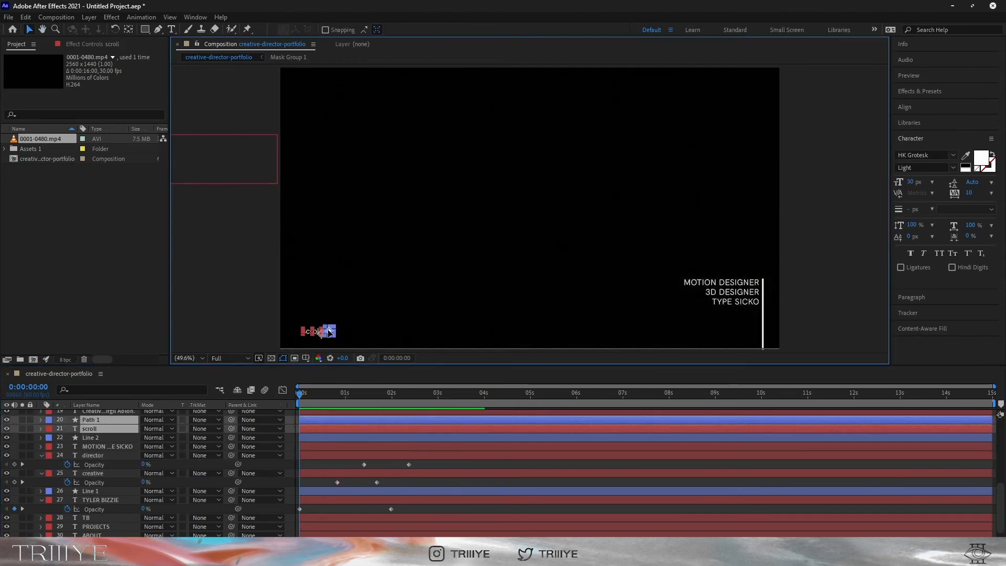
{"action": "key", "text": "t"}
{"action": "key", "text": "t"}
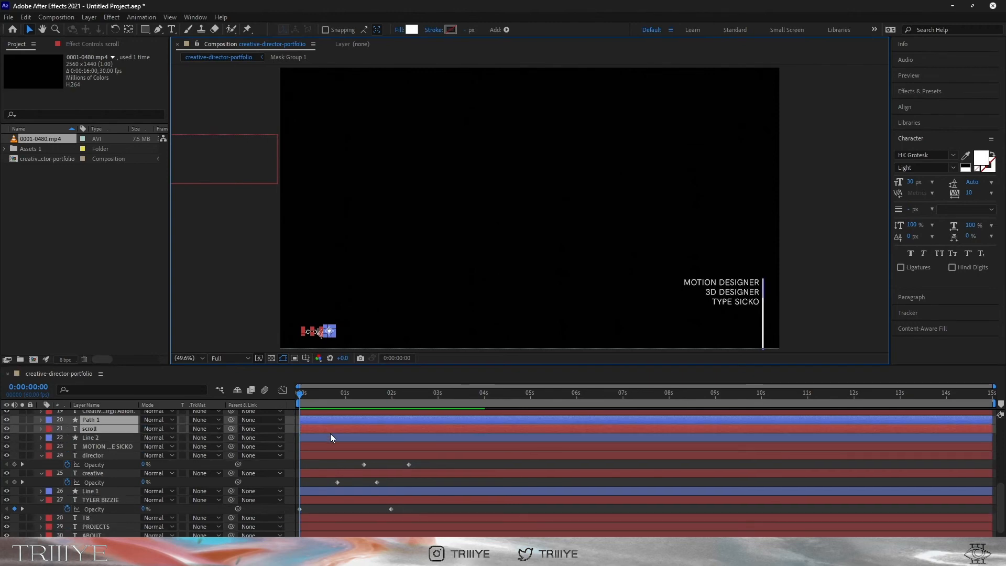
{"action": "key", "text": "p"}
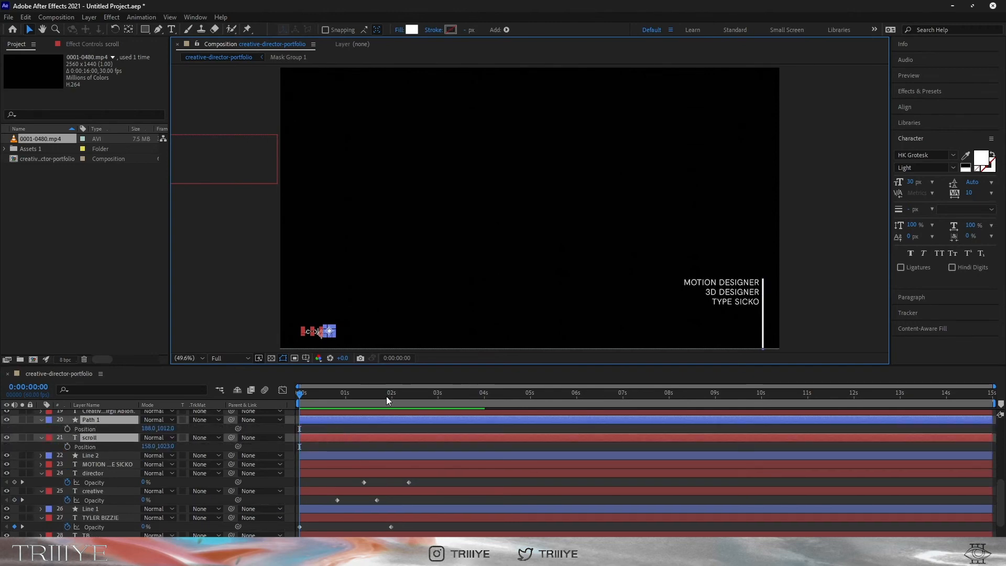
{"action": "left_click", "coordinate": [391, 396]}
{"action": "left_click", "coordinate": [67, 429]}
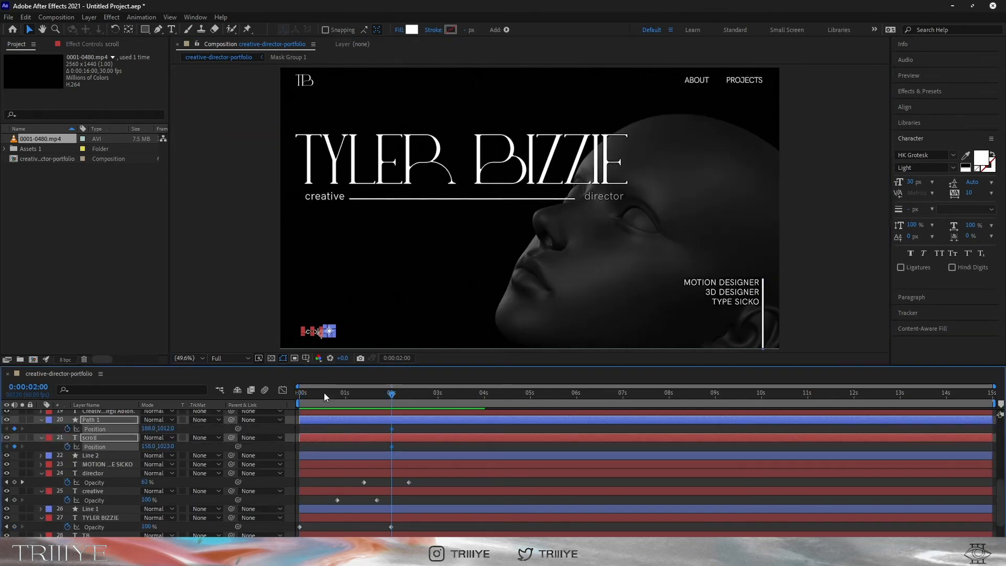
{"action": "left_click_drag", "start_coordinate": [325, 392], "coordinate": [262, 398]}
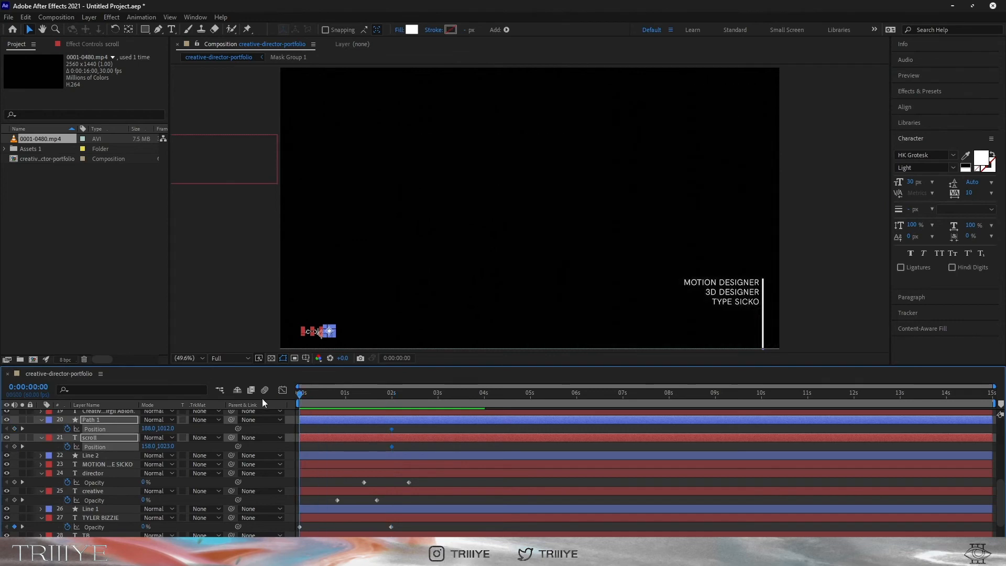
{"action": "left_click", "coordinate": [344, 397]}
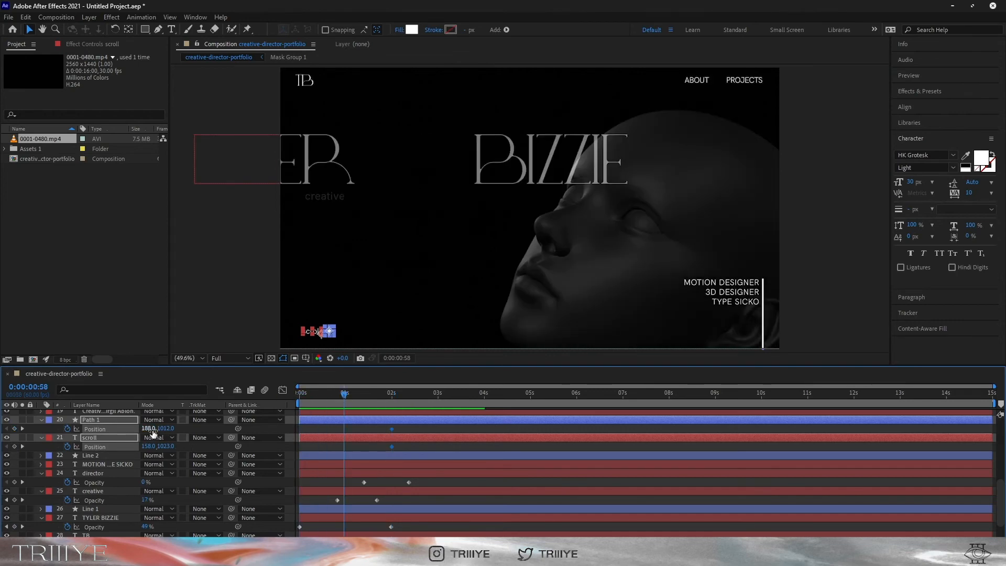
{"action": "left_click_drag", "start_coordinate": [159, 430], "coordinate": [252, 431]}
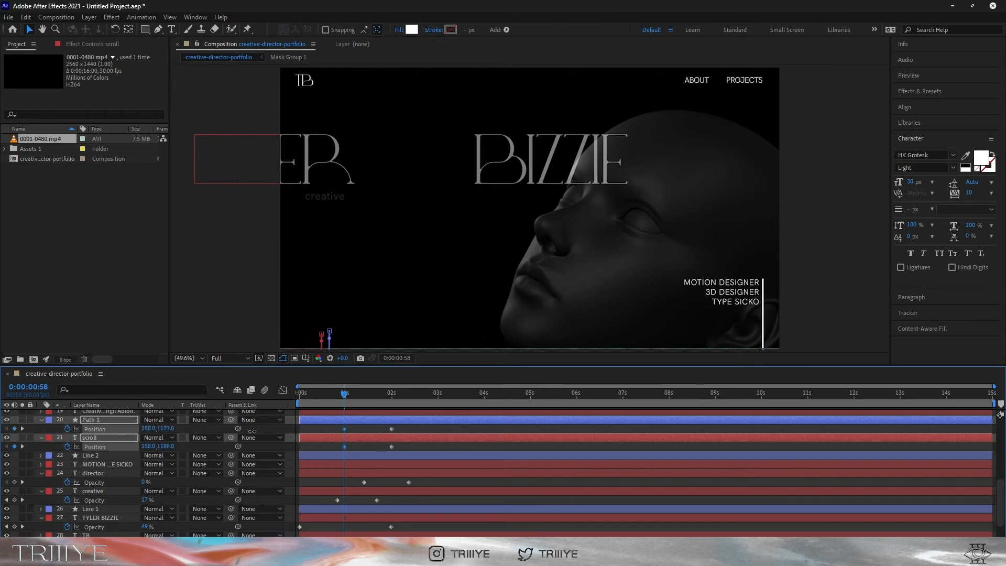
Move scroll's 2-second end keyframe slightly earlier and check the frame at 27 frames
{"action": "left_click", "coordinate": [367, 445]}
{"action": "left_click", "coordinate": [392, 446]}
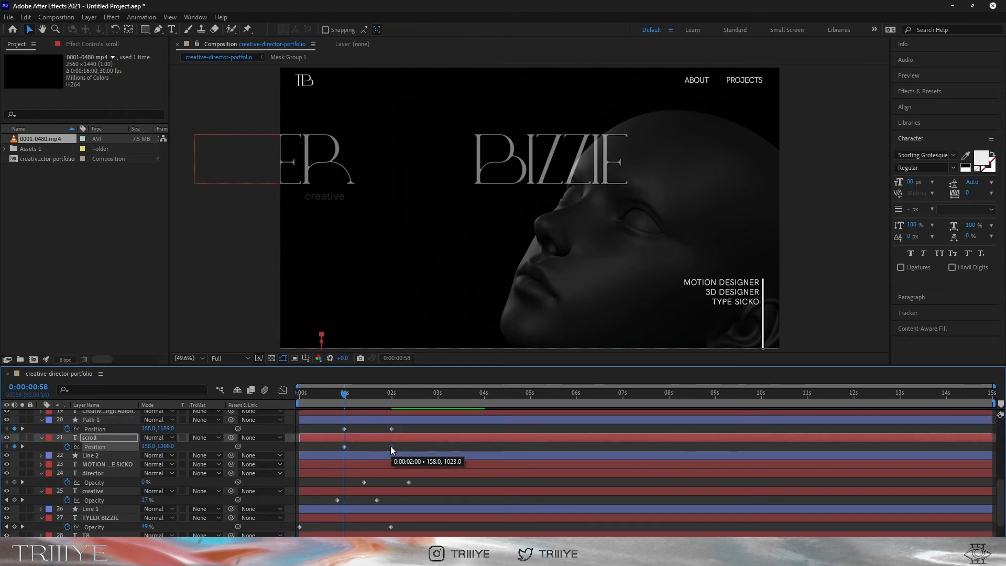
{"action": "left_click_drag", "start_coordinate": [391, 446], "coordinate": [381, 447]}
{"action": "left_click", "coordinate": [321, 395]}
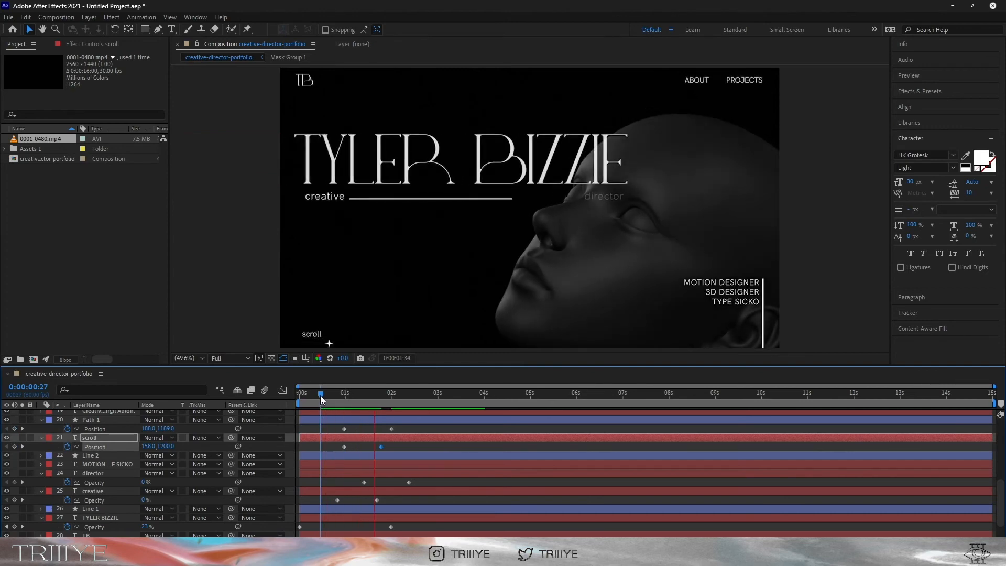
Apply Easy Ease In to the end keyframes of scroll, Path 1, director, creative and the name title, then preview
{"action": "key", "text": "Home"}
{"action": "left_click", "coordinate": [391, 429], "text": "shift"}
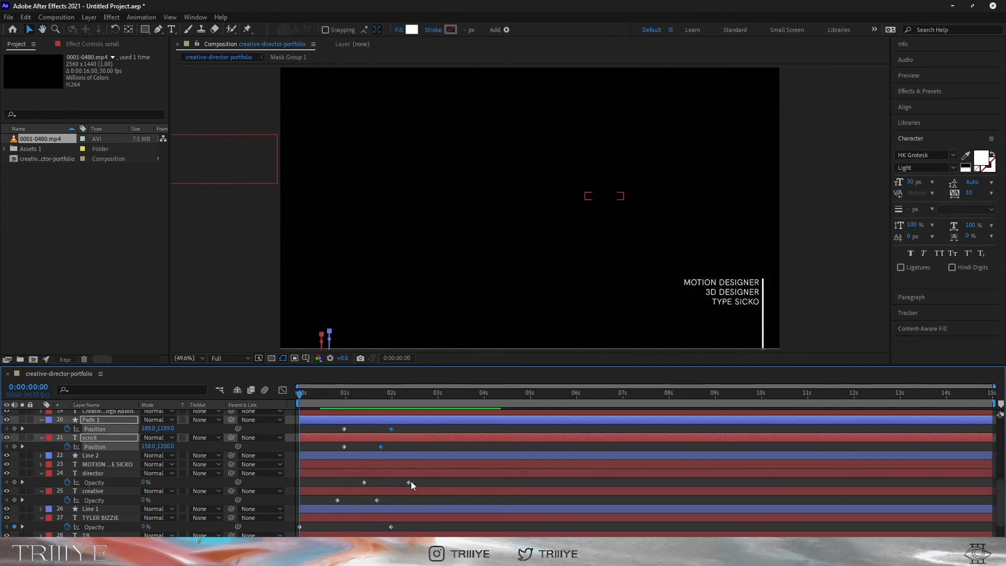
{"action": "left_click", "coordinate": [409, 483], "text": "shift"}
{"action": "left_click", "coordinate": [377, 500], "text": "shift"}
{"action": "left_click", "coordinate": [391, 526], "text": "shift"}
{"action": "scroll", "coordinate": [392, 525], "scroll_direction": "down", "scroll_amount": 1}
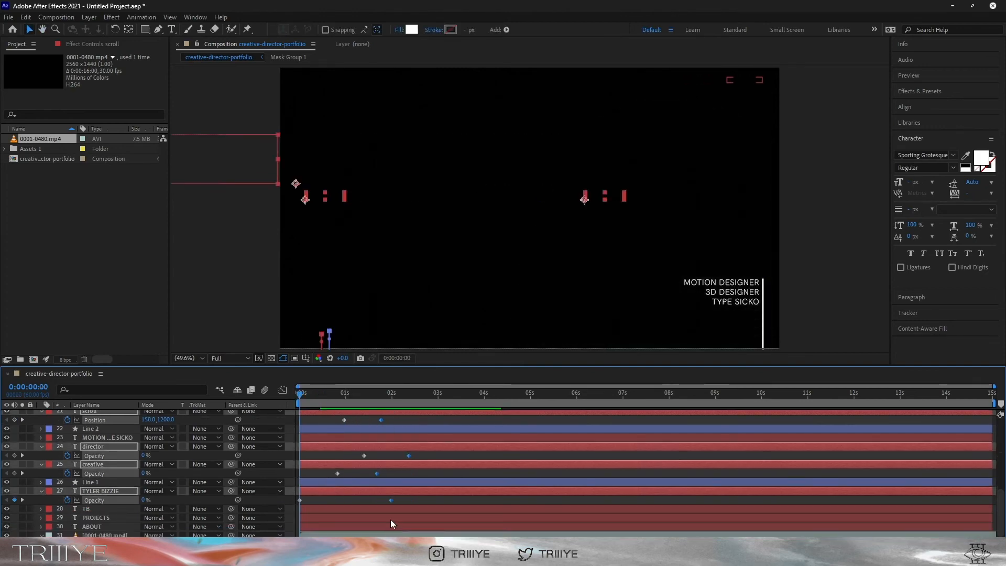
{"action": "right_click", "coordinate": [392, 500]}
{"action": "mouse_move", "coordinate": [456, 492]}
{"action": "left_click", "coordinate": [546, 438]}
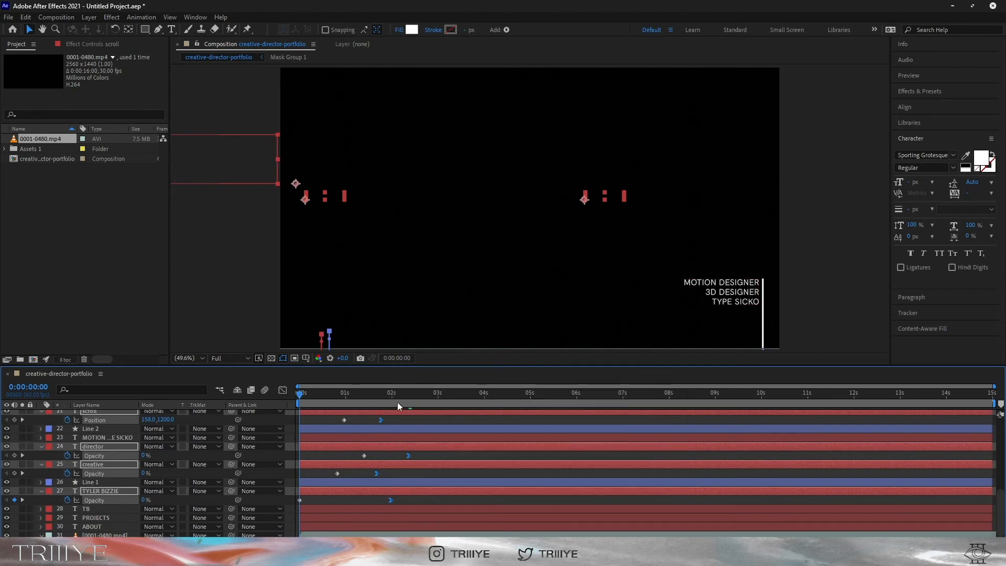
{"action": "key", "text": "space"}
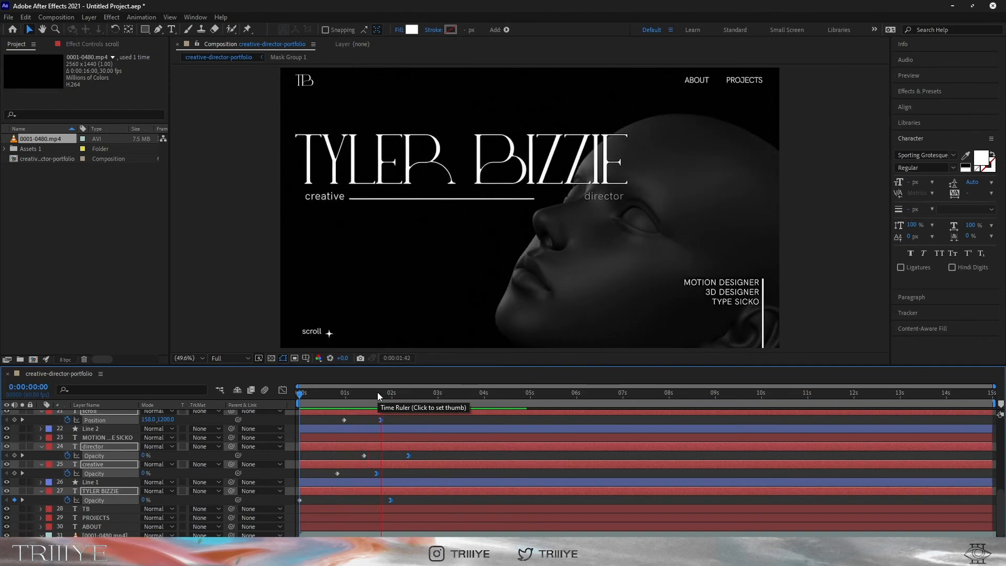
{"action": "scroll", "coordinate": [386, 492], "scroll_direction": "up", "scroll_amount": 2}
{"action": "key", "text": "space"}
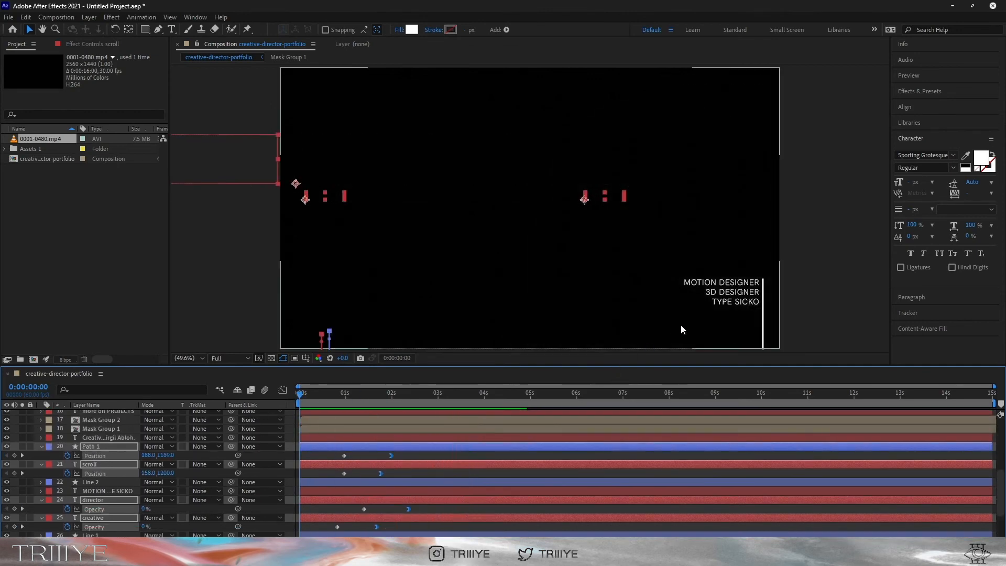
Select the MOTION DESIGNER side text and collapse the other layers' property rows
{"action": "left_click", "coordinate": [728, 307]}
{"action": "left_click", "coordinate": [41, 447]}
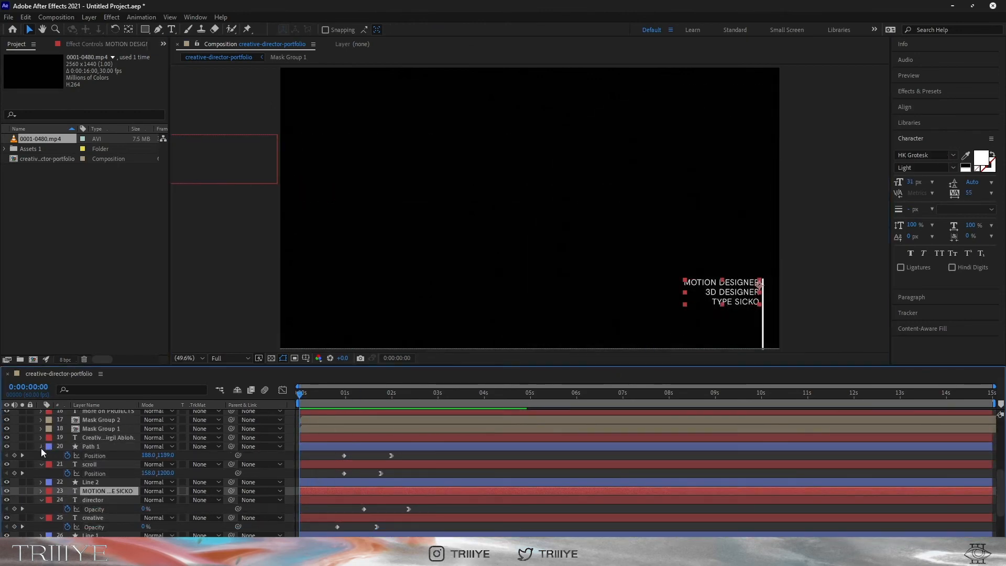
{"action": "left_click", "coordinate": [42, 456]}
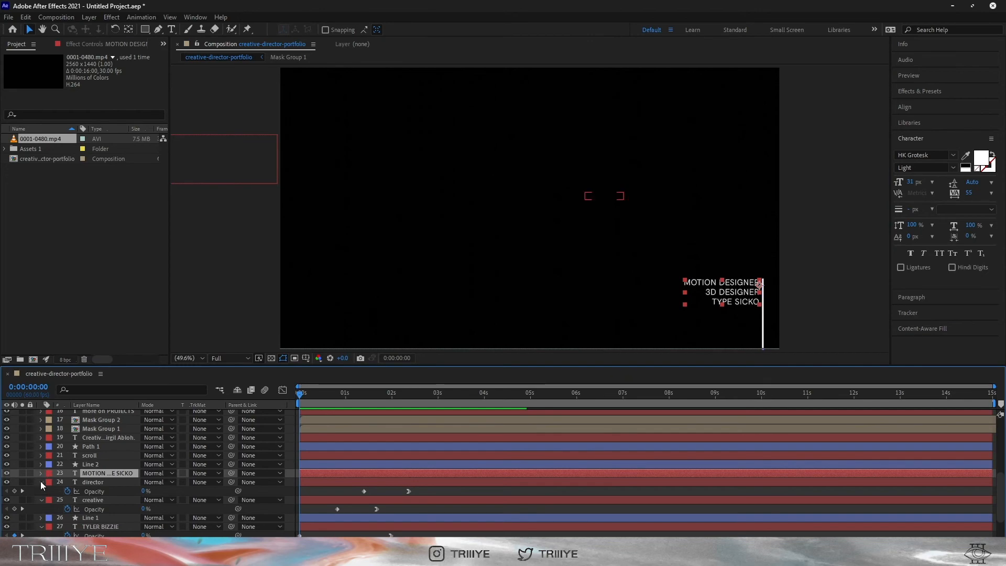
{"action": "left_click", "coordinate": [42, 482]}
{"action": "left_click", "coordinate": [300, 401]}
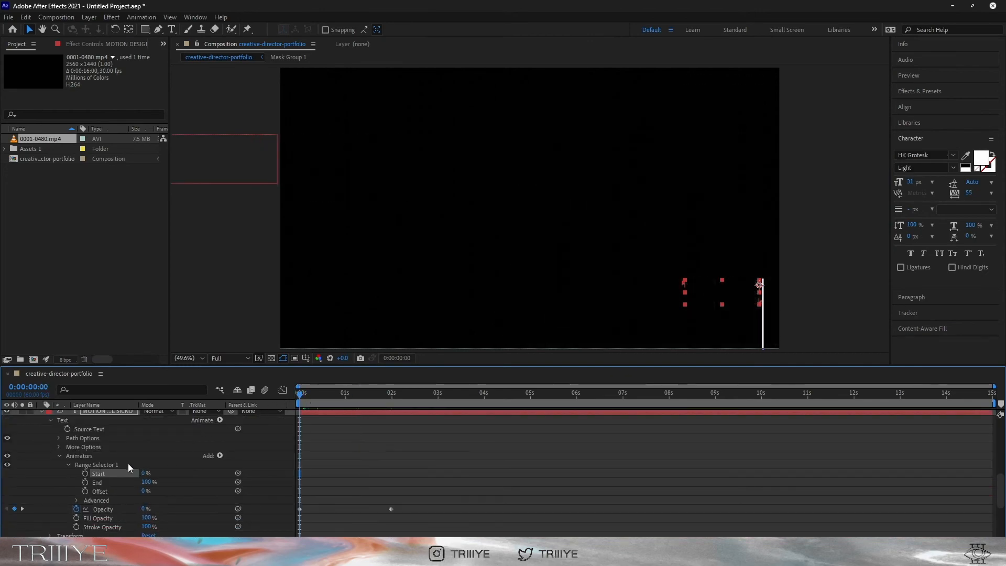
{"action": "left_click", "coordinate": [391, 395]}
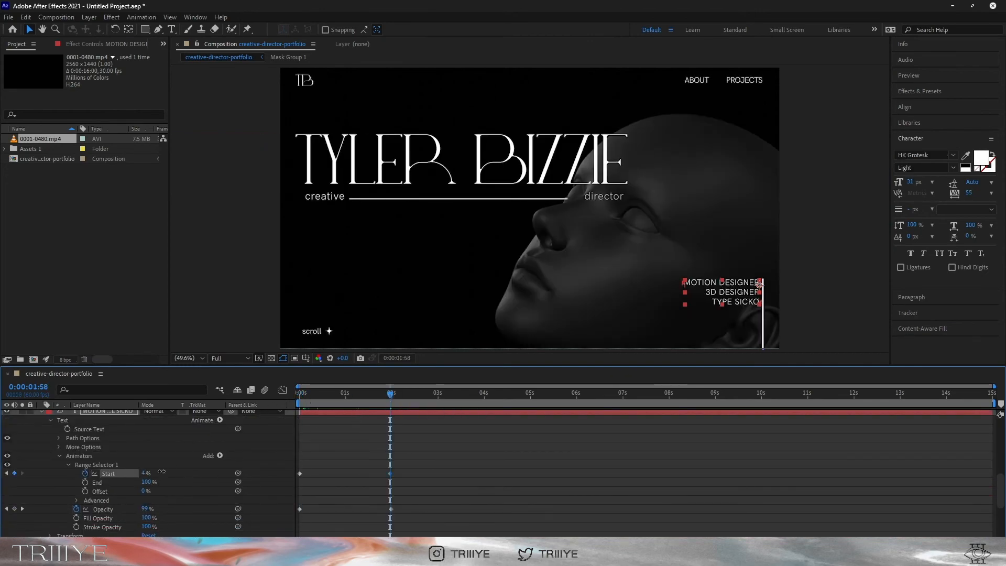
Set the range selector to Percentage units and Based On Lines, then preview the reveal
{"action": "left_click", "coordinate": [77, 501]}
{"action": "left_click", "coordinate": [179, 465]}
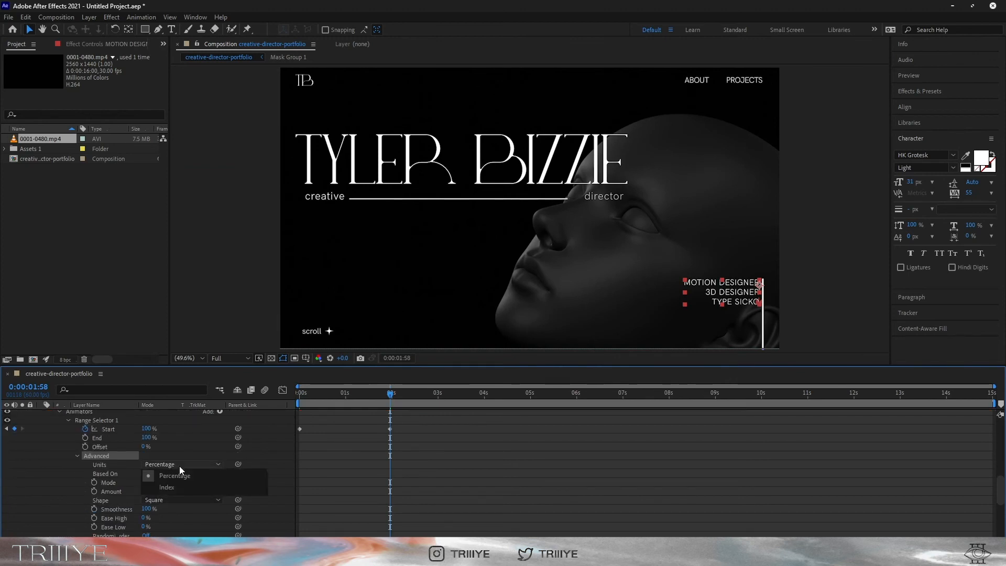
{"action": "left_click", "coordinate": [166, 476]}
{"action": "left_click", "coordinate": [178, 474]}
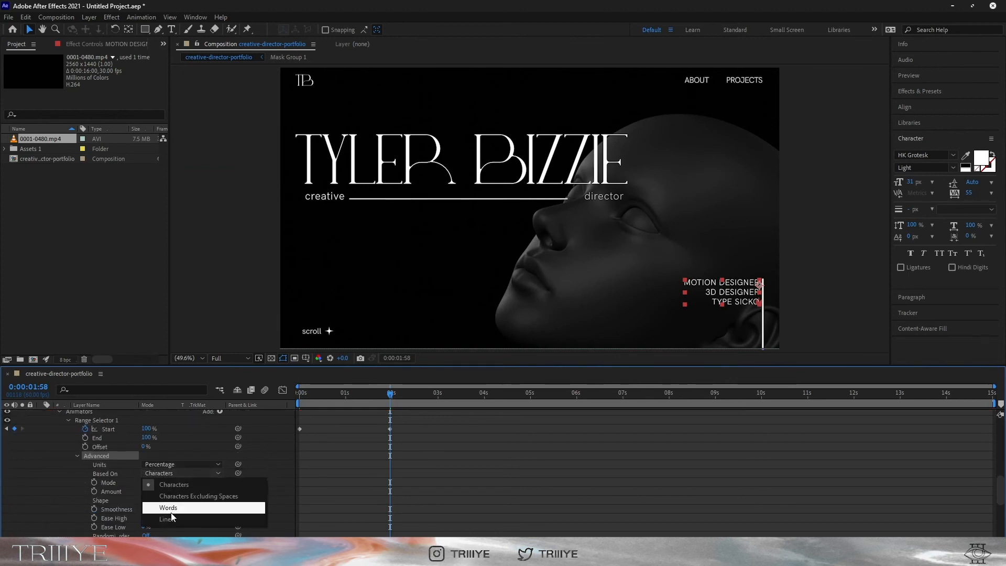
{"action": "left_click", "coordinate": [168, 516]}
{"action": "key", "text": "Home"}
{"action": "key", "text": "space"}
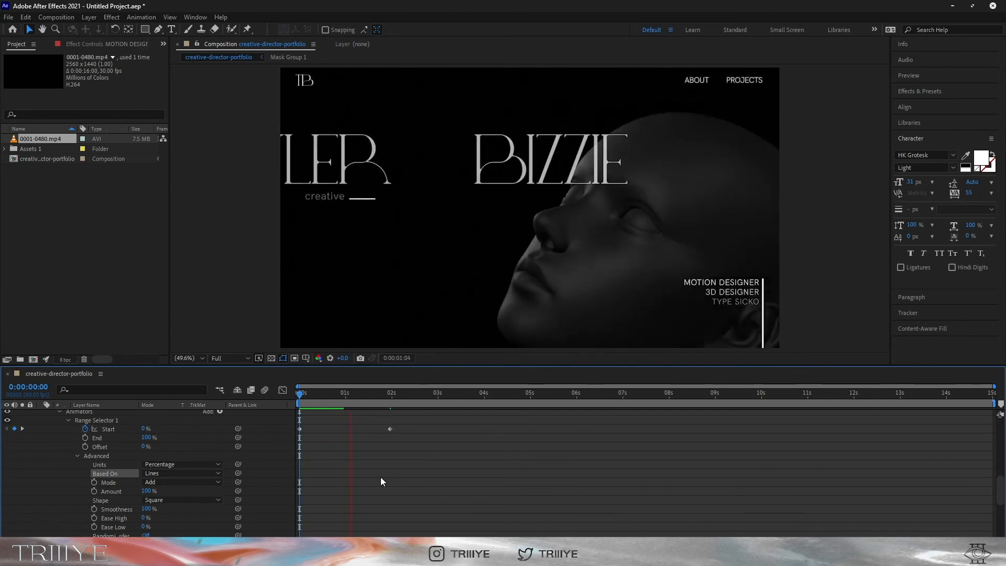
{"action": "key", "text": "space"}
Keyframe the side text's Position at 2 s, pushed down to Y 1110 at 0 s
{"action": "key", "text": "p"}
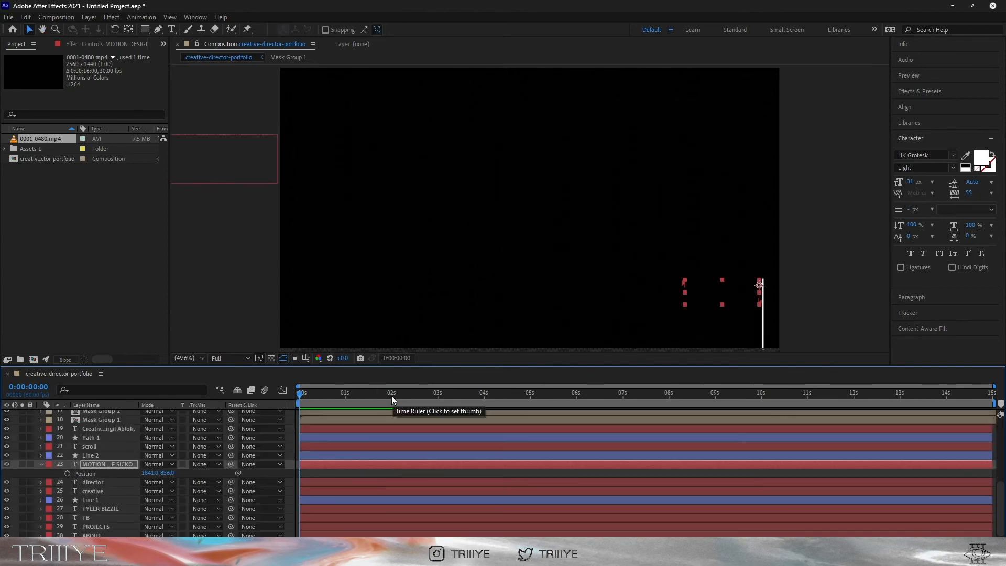
{"action": "left_click", "coordinate": [391, 395]}
{"action": "left_click", "coordinate": [67, 473]}
{"action": "key", "text": "Home"}
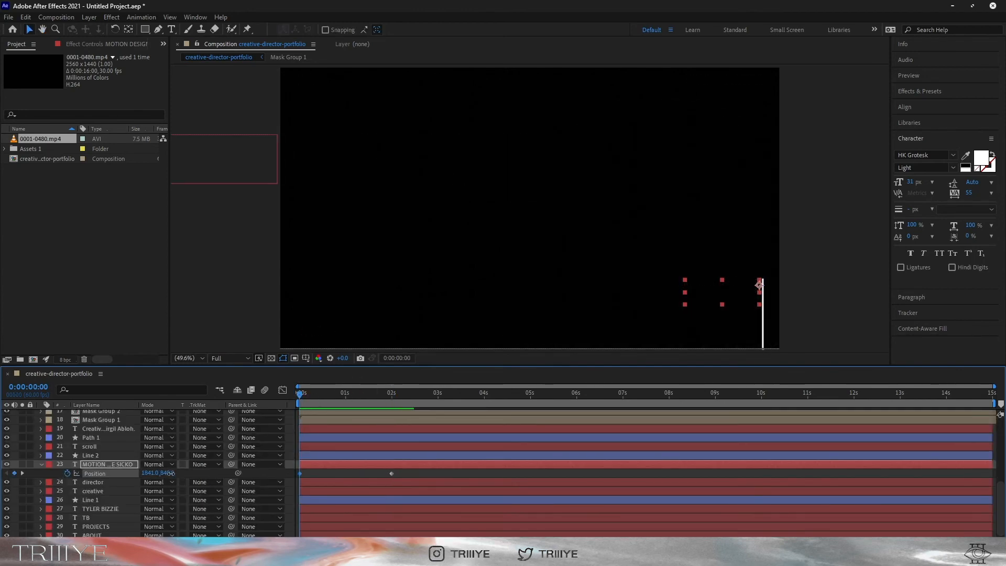
{"action": "left_click_drag", "start_coordinate": [171, 473], "coordinate": [308, 476]}
Ease the side text's 2-second keyframe and drag it to about 1 second, previewing the slide-in
{"action": "right_click", "coordinate": [390, 473]}
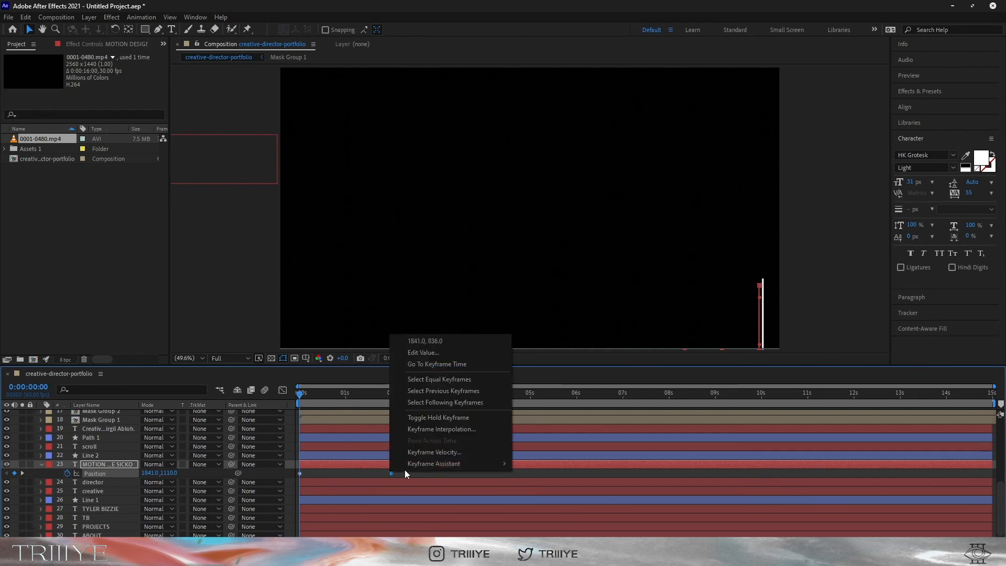
{"action": "mouse_move", "coordinate": [488, 464]}
{"action": "left_click", "coordinate": [527, 419]}
{"action": "key", "text": "space"}
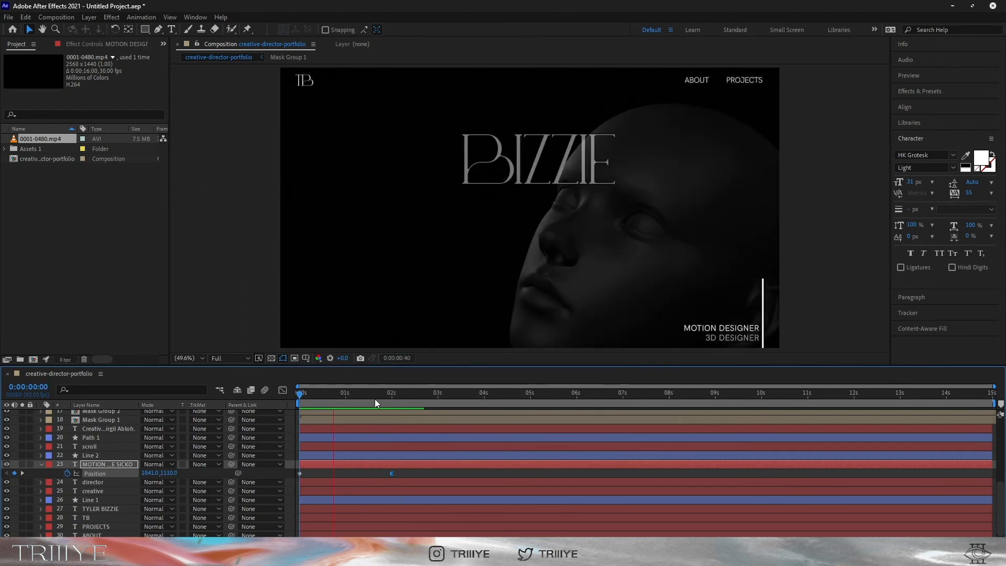
{"action": "key", "text": "space"}
{"action": "left_click_drag", "start_coordinate": [389, 475], "coordinate": [352, 476]}
{"action": "key", "text": "space"}
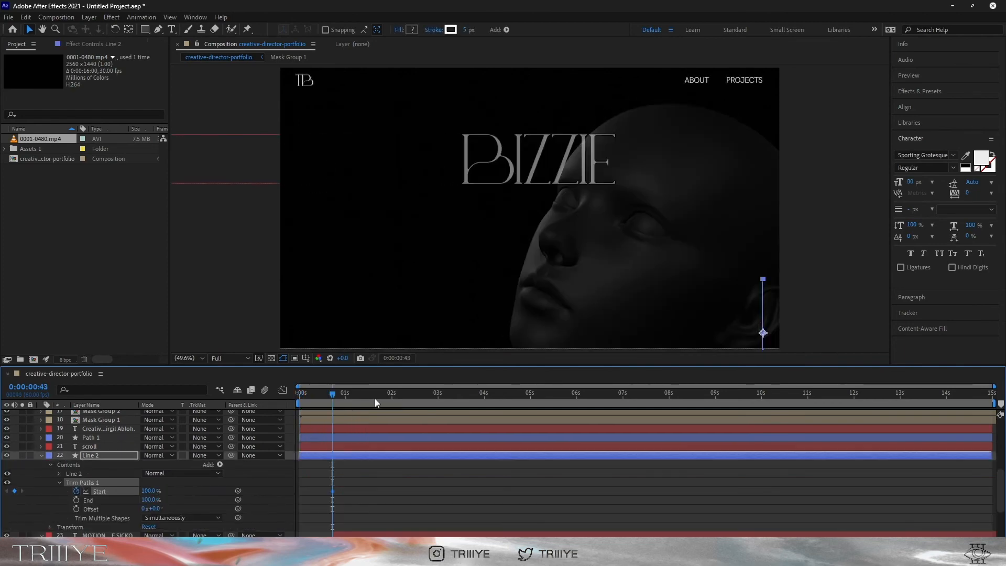
Keyframe Line 2's Trim Paths Start to 0% at 2 s with Easy Ease, then preview
{"action": "left_click", "coordinate": [391, 397]}
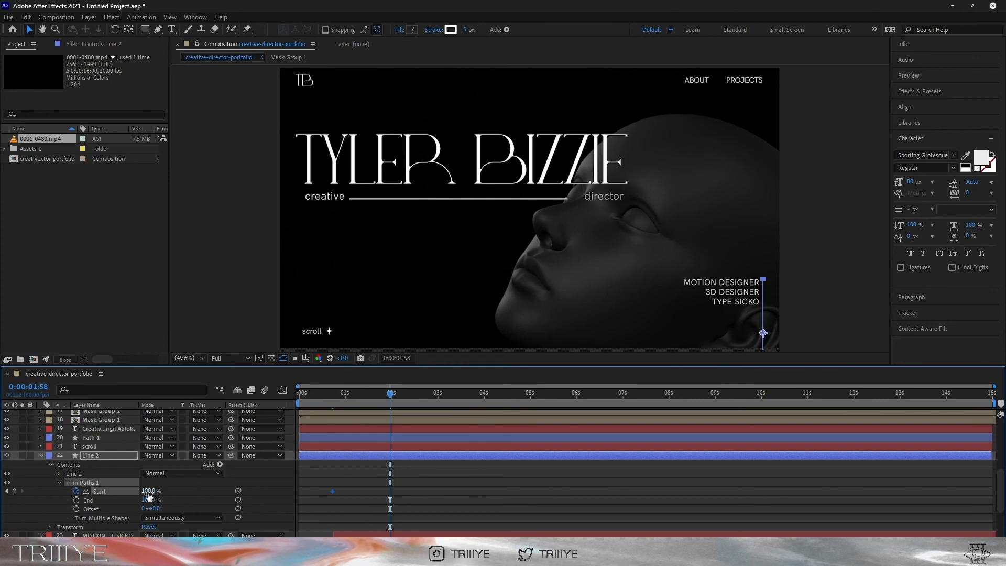
{"action": "left_click_drag", "start_coordinate": [106, 493], "coordinate": [56, 496]}
{"action": "right_click", "coordinate": [389, 492]}
{"action": "mouse_move", "coordinate": [413, 488]}
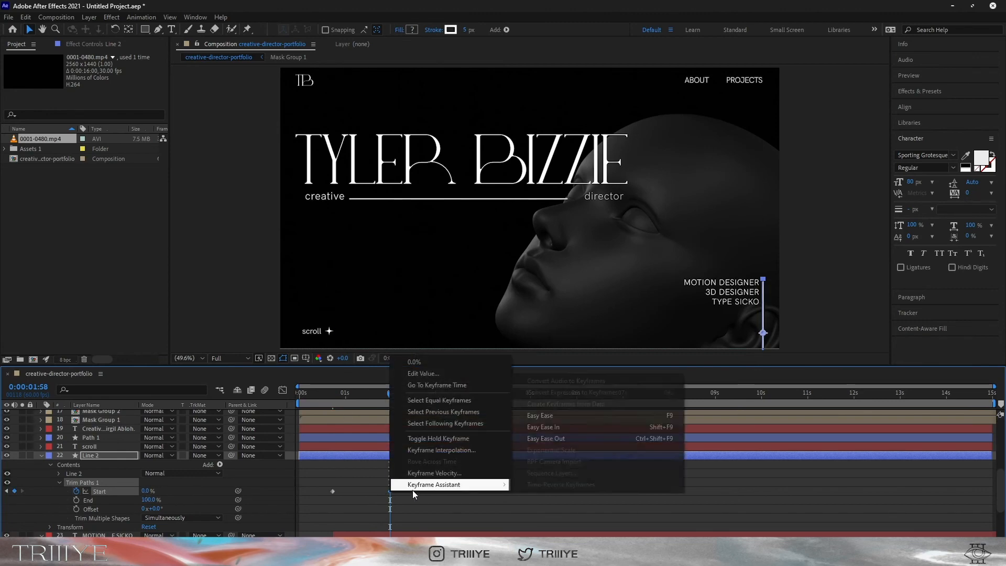
{"action": "left_click", "coordinate": [592, 441]}
{"action": "key", "text": "Home"}
{"action": "key", "text": "space"}
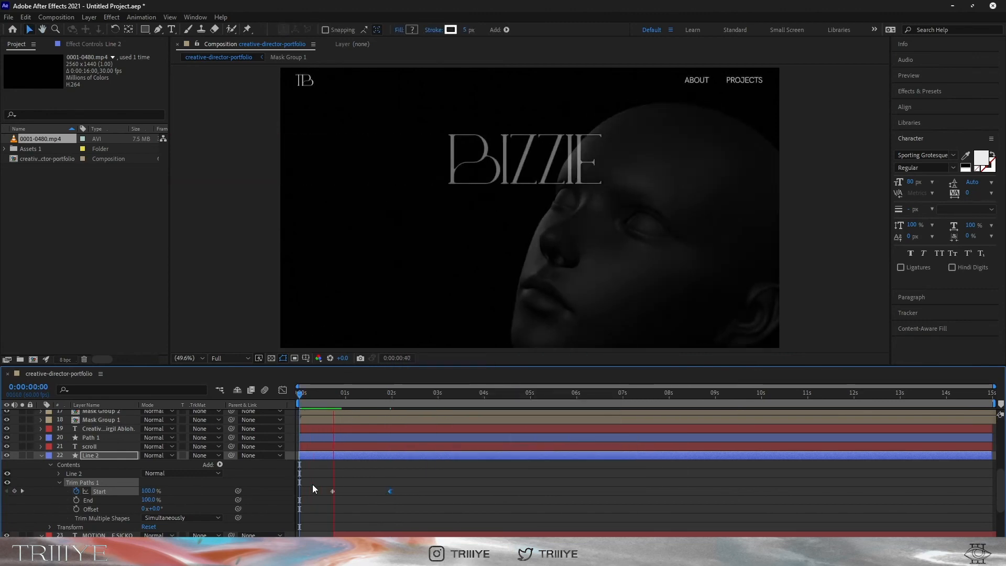
{"action": "scroll", "coordinate": [365, 510], "scroll_direction": "down", "scroll_amount": 5}
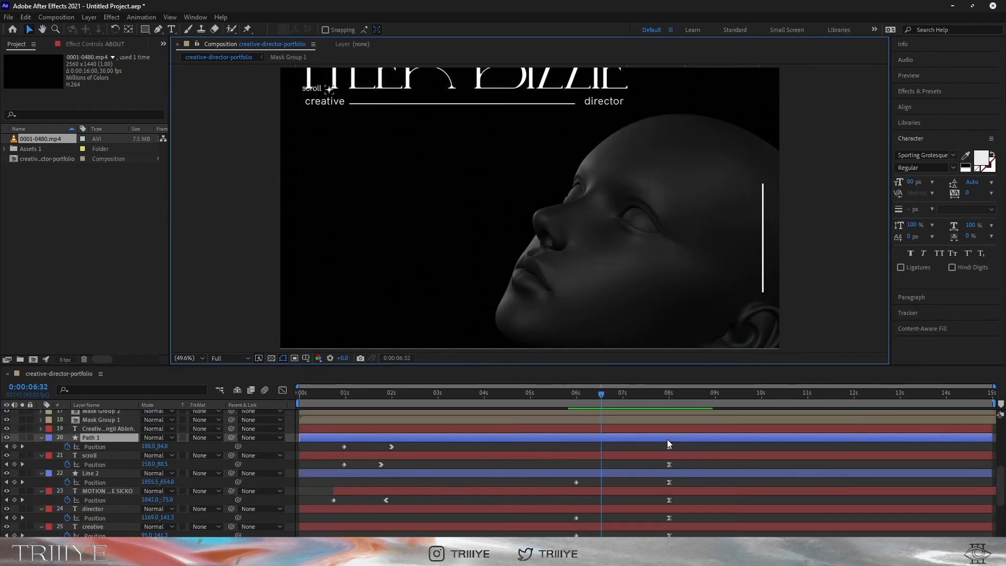
{"action": "scroll", "coordinate": [594, 496], "scroll_direction": "down", "scroll_amount": 5}
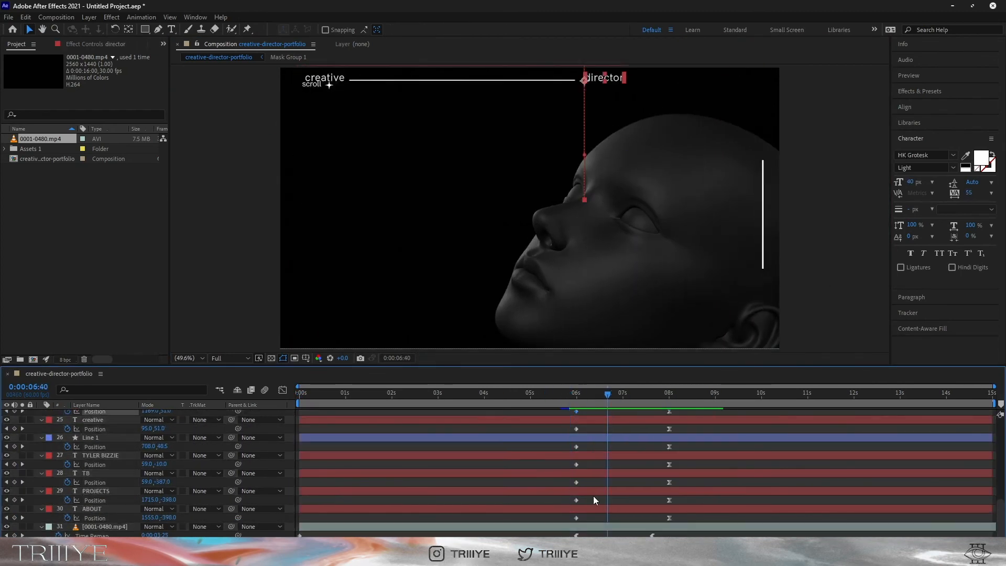
Retime the exit keyframes around 8 seconds and apply Easy Ease with F9
{"action": "scroll", "coordinate": [594, 496], "scroll_direction": "up", "scroll_amount": 5}
{"action": "left_click", "coordinate": [371, 395]}
{"action": "key", "text": "space"}
{"action": "left_click_drag", "start_coordinate": [669, 447], "coordinate": [686, 451]}
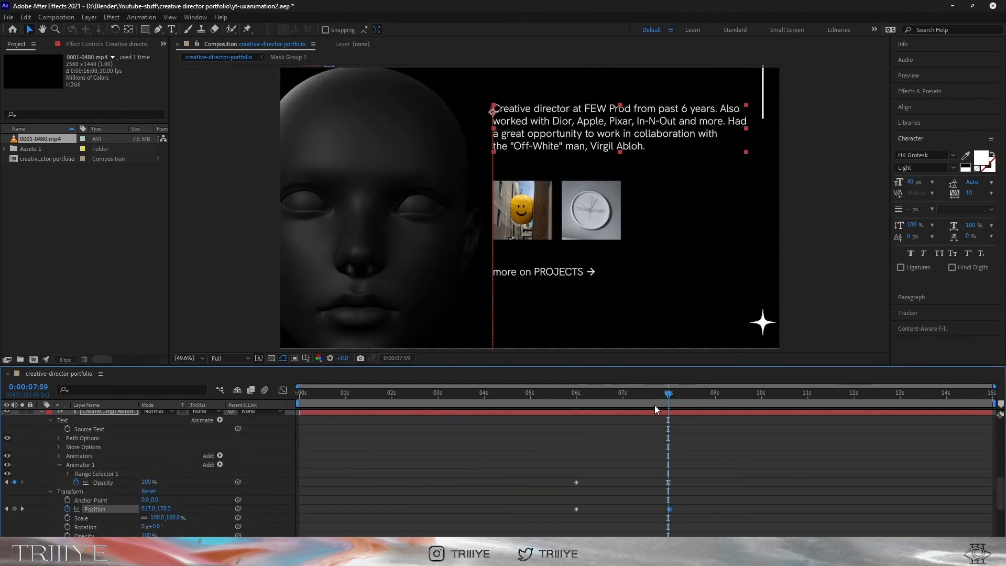
{"action": "left_click", "coordinate": [576, 395]}
{"action": "left_click", "coordinate": [67, 474]}
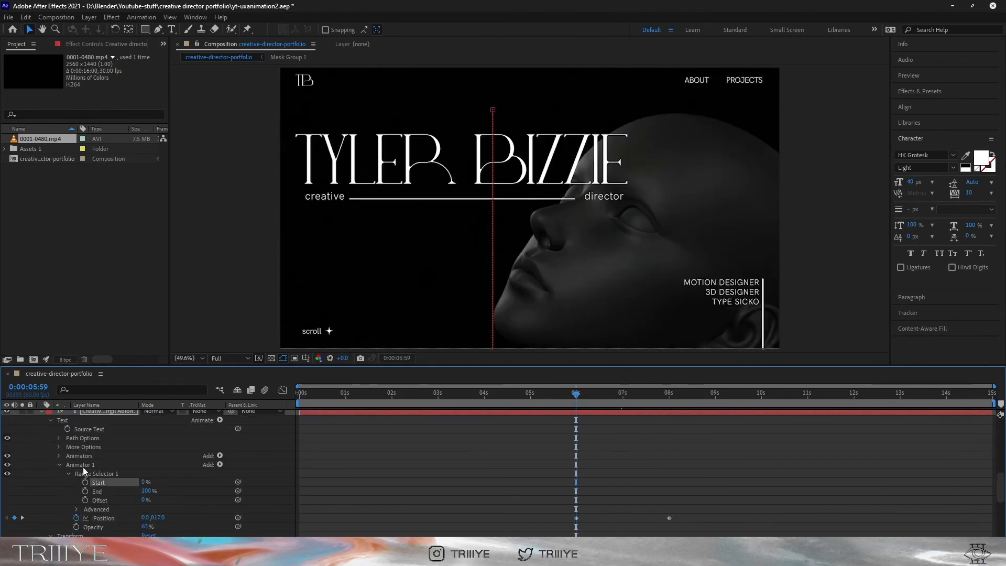
{"action": "key", "text": "space"}
{"action": "left_click", "coordinate": [669, 456]}
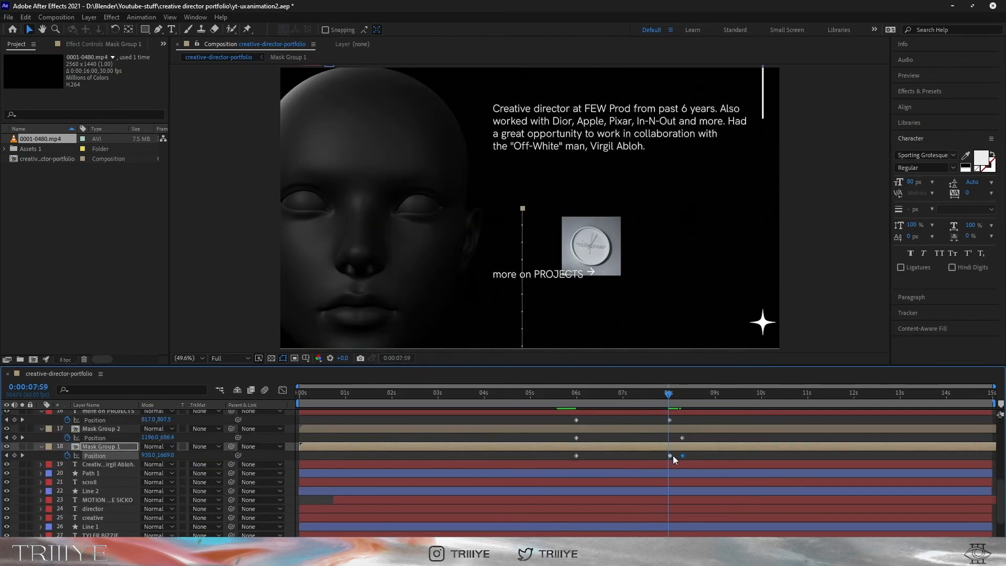
{"action": "scroll", "coordinate": [673, 461], "scroll_direction": "up", "scroll_amount": 3}
{"action": "left_click_drag", "start_coordinate": [670, 500], "coordinate": [678, 500]}
{"action": "key", "text": "F9"}
Preview the exit animation from several points on the timeline
{"action": "left_click", "coordinate": [567, 394]}
{"action": "scroll", "coordinate": [596, 439], "scroll_direction": "down", "scroll_amount": 5}
{"action": "left_click", "coordinate": [762, 394]}
{"action": "key", "text": "space"}
{"action": "left_click", "coordinate": [854, 394]}
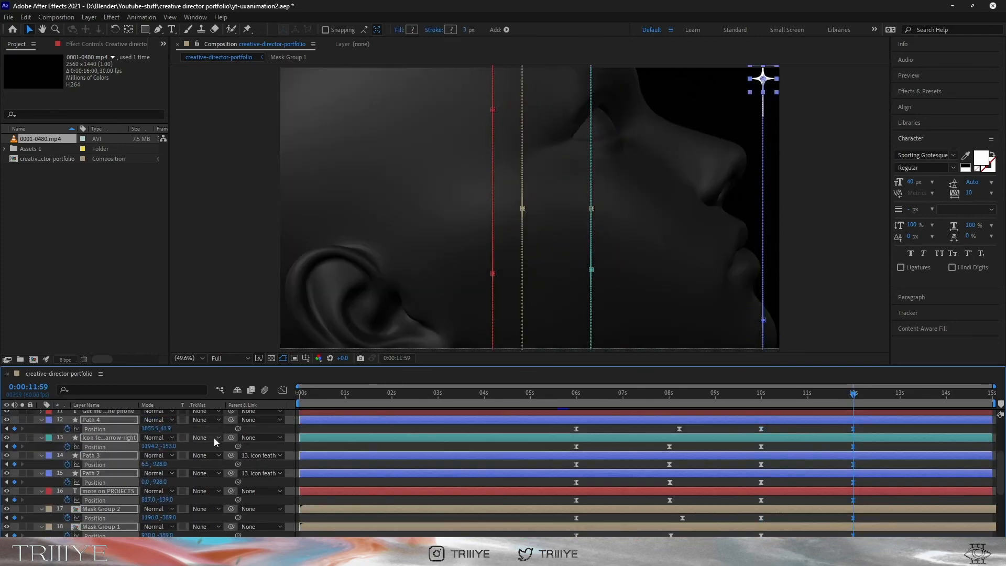
{"action": "left_click", "coordinate": [108, 430]}
{"action": "left_click", "coordinate": [701, 394]}
{"action": "key", "text": "space"}
{"action": "left_click", "coordinate": [854, 395]}
{"action": "key", "text": "space"}
{"action": "scroll", "coordinate": [411, 490], "scroll_direction": "down", "scroll_amount": 10}
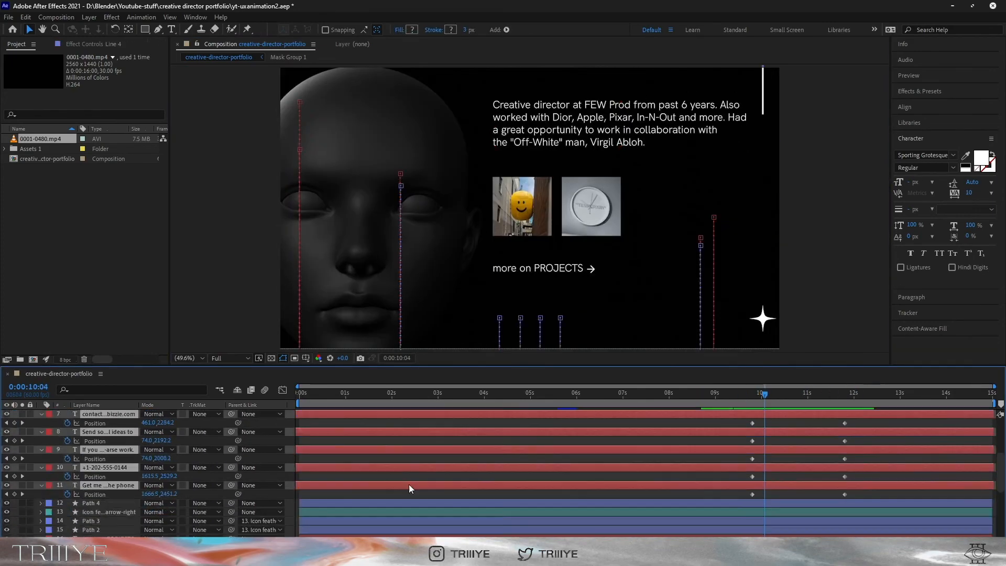
Shift the Line 4 layer earlier in time and preview the result
{"action": "left_click", "coordinate": [781, 457]}
{"action": "scroll", "coordinate": [776, 431], "scroll_direction": "up", "scroll_amount": 10}
{"action": "left_click", "coordinate": [775, 431]}
{"action": "left_click_drag", "start_coordinate": [777, 415], "coordinate": [753, 415]}
{"action": "left_click", "coordinate": [727, 395]}
{"action": "key", "text": "space"}
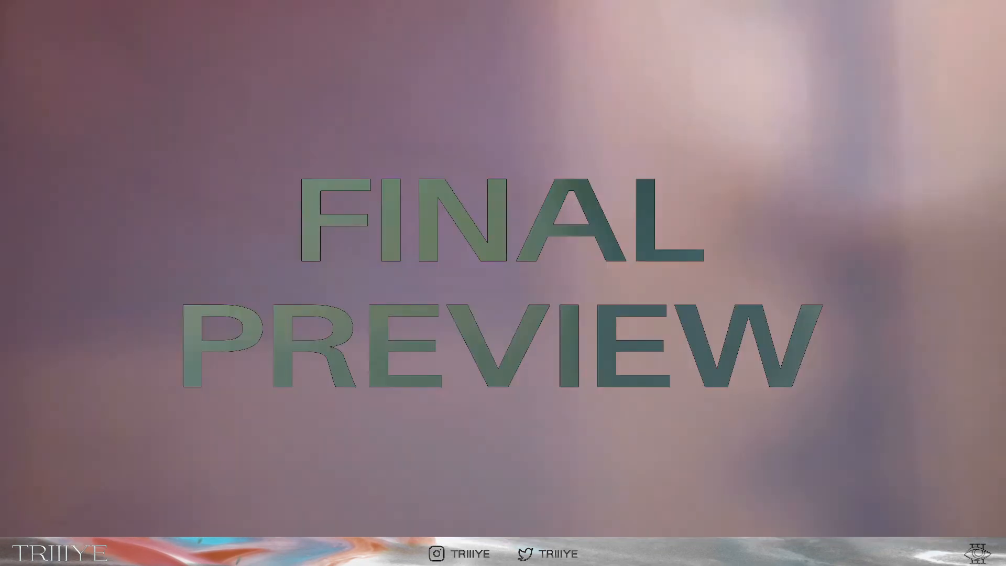